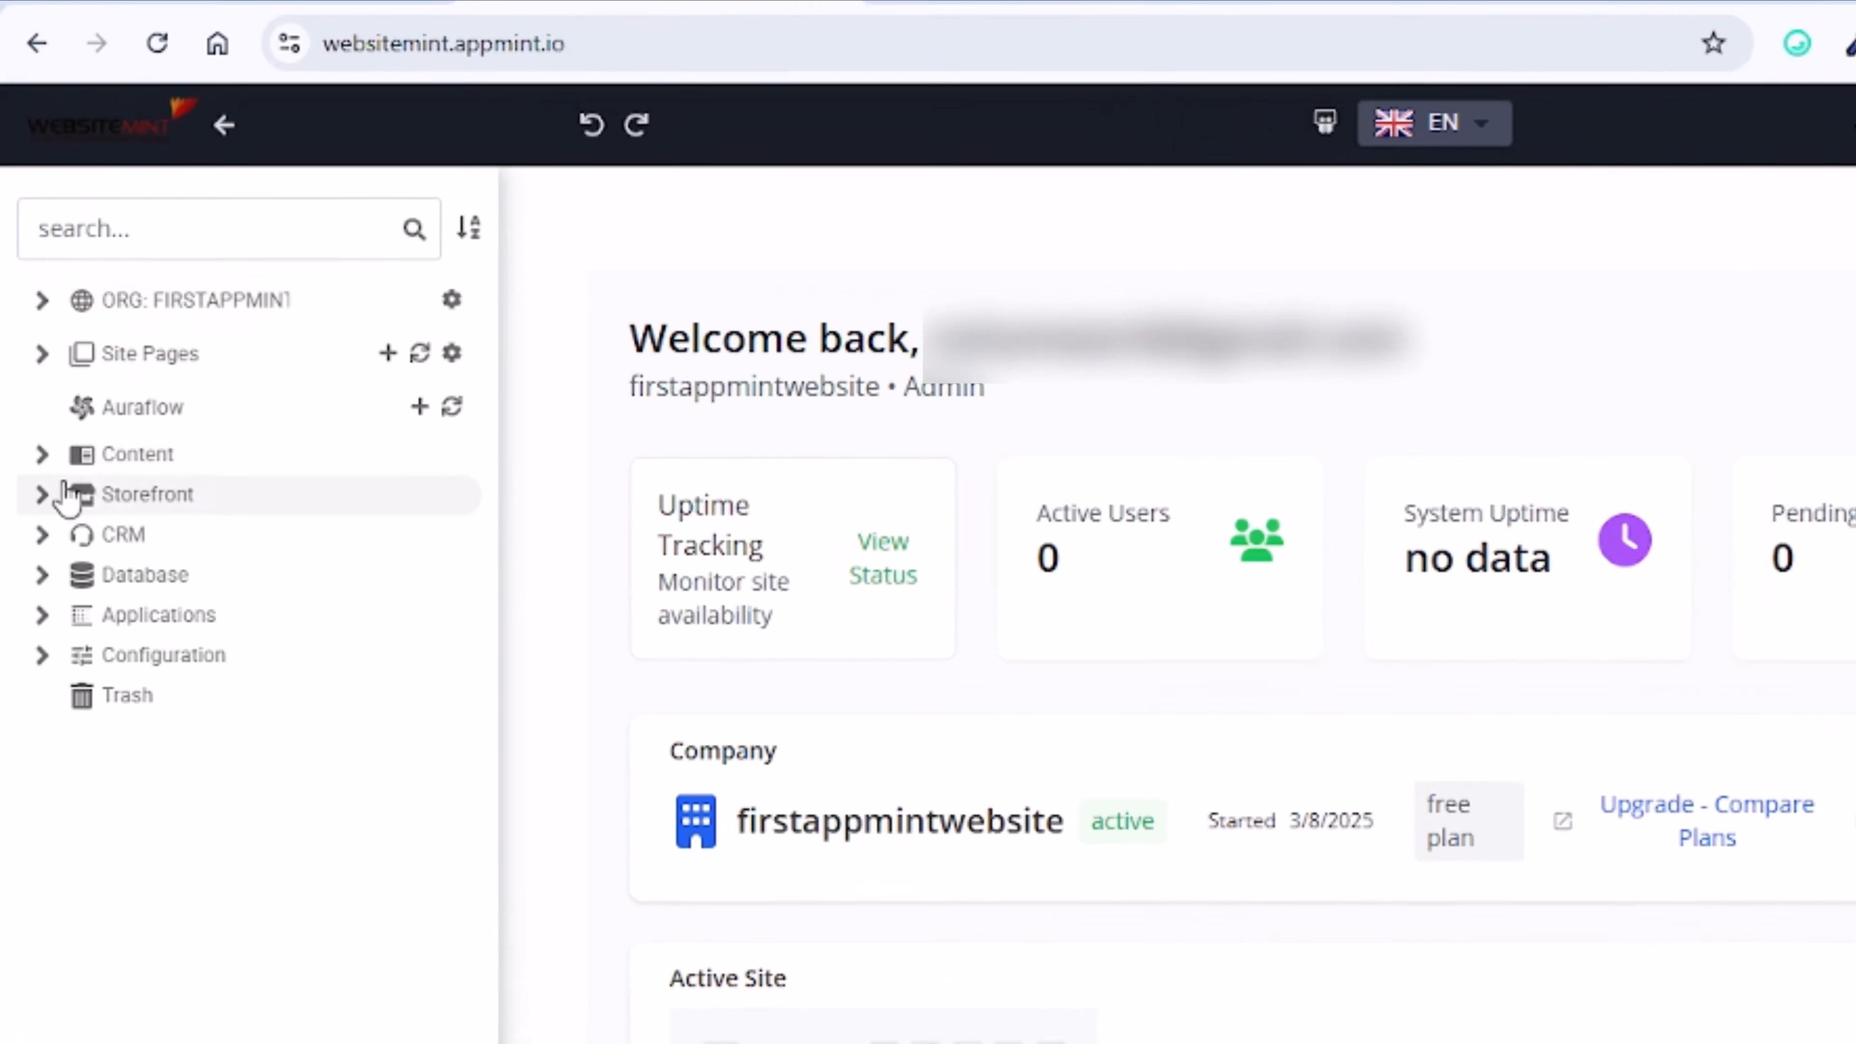
Open the document file manager from the site's content section and look over the stored files.
left_click(128, 456)
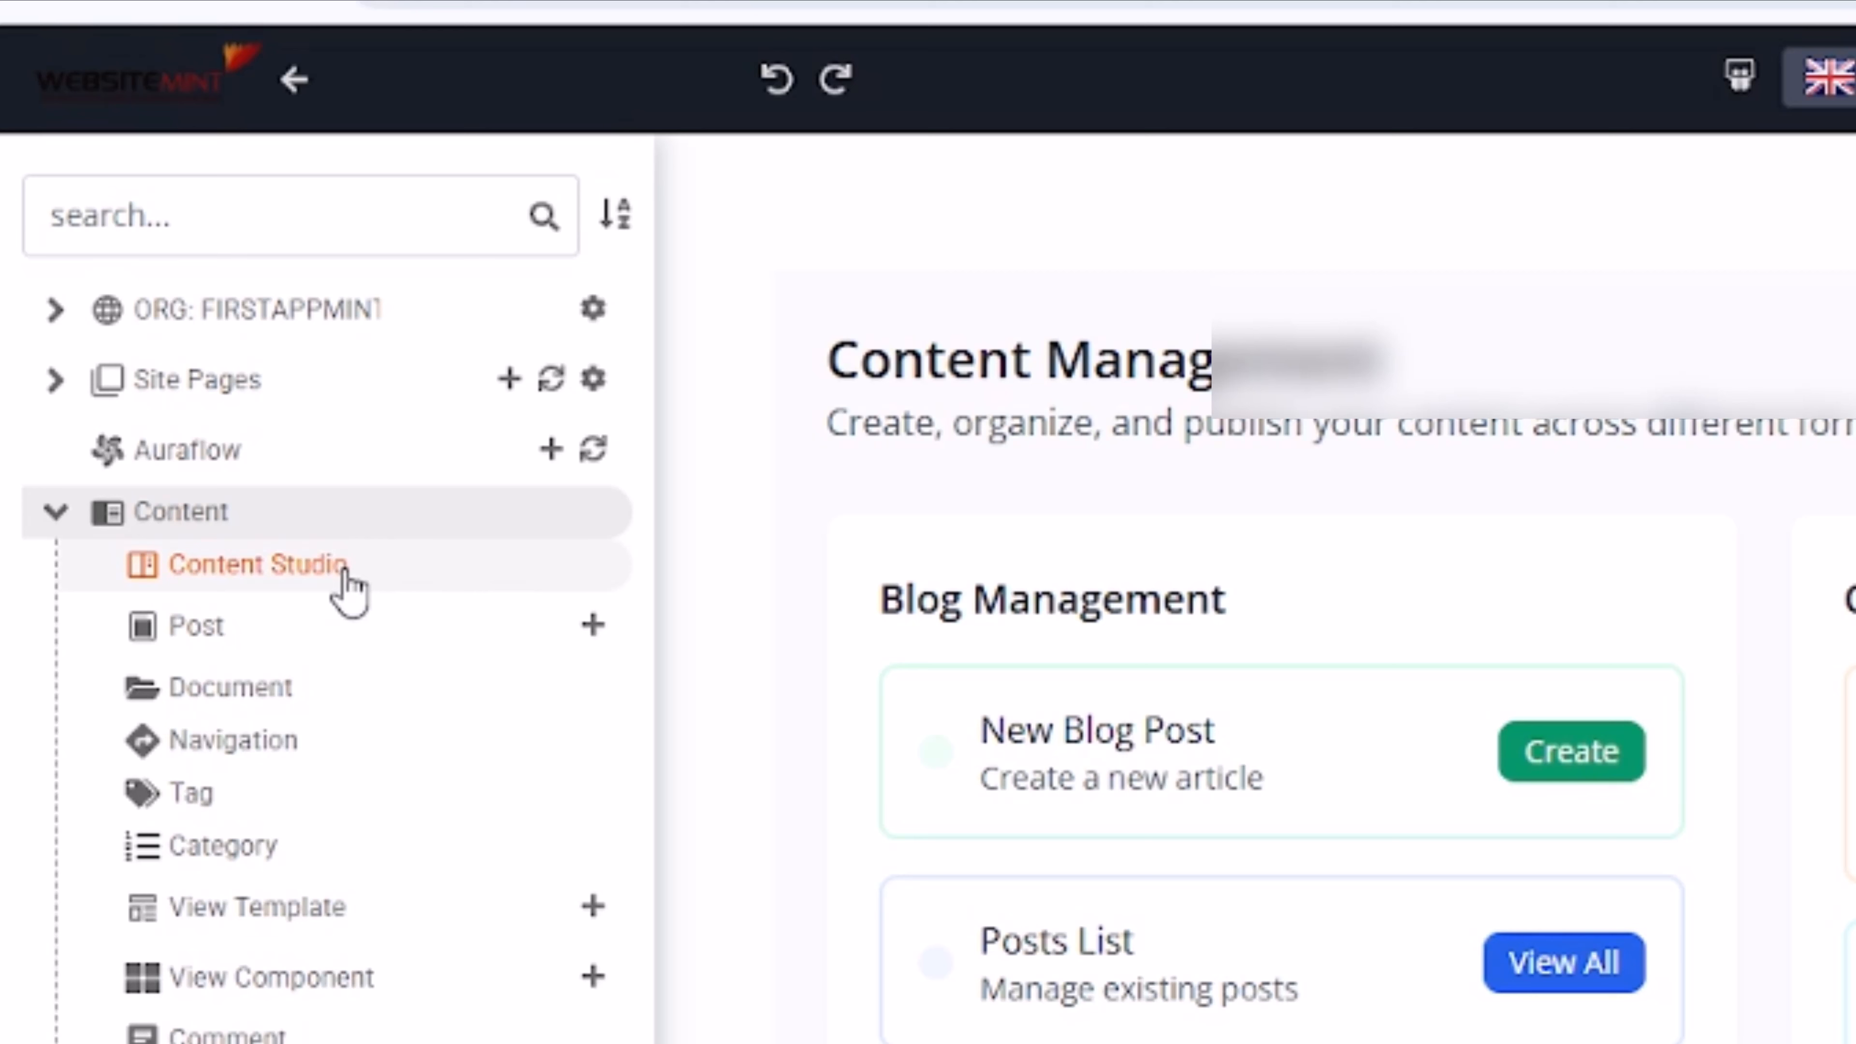
left_click(216, 693)
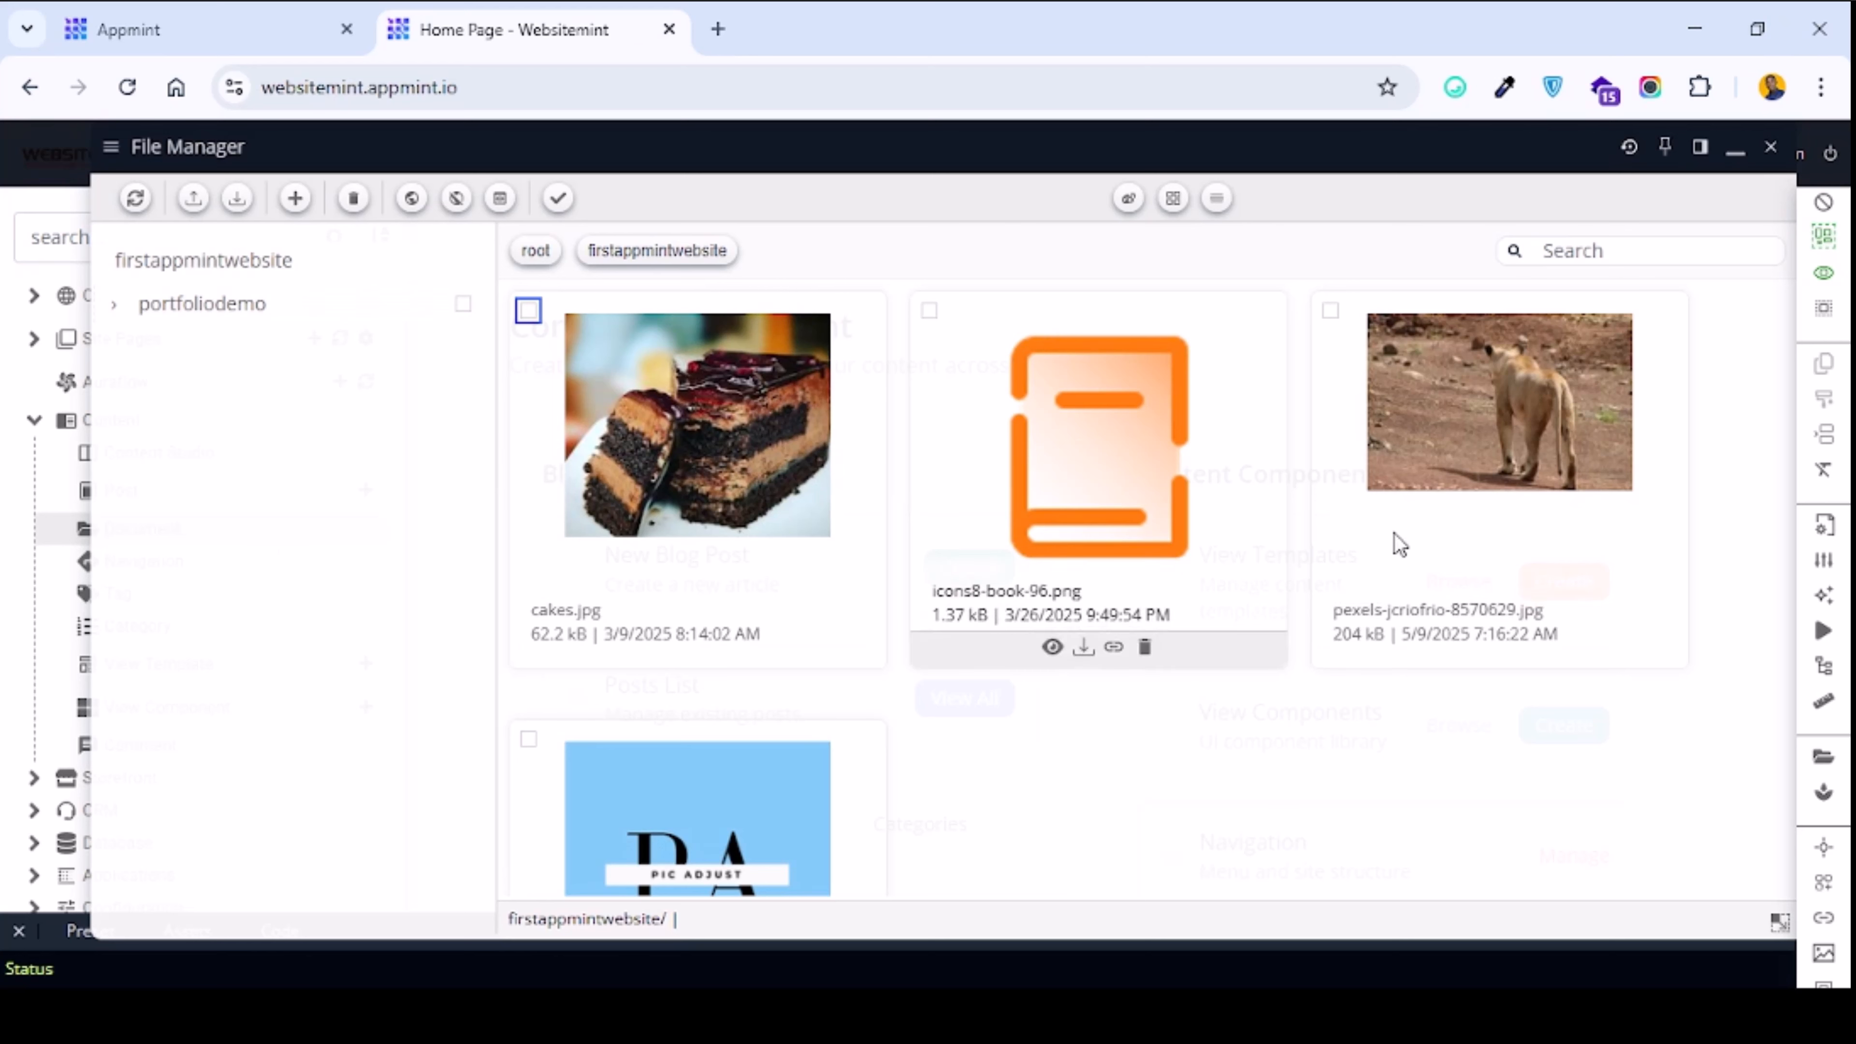
mouse_move(1260, 576)
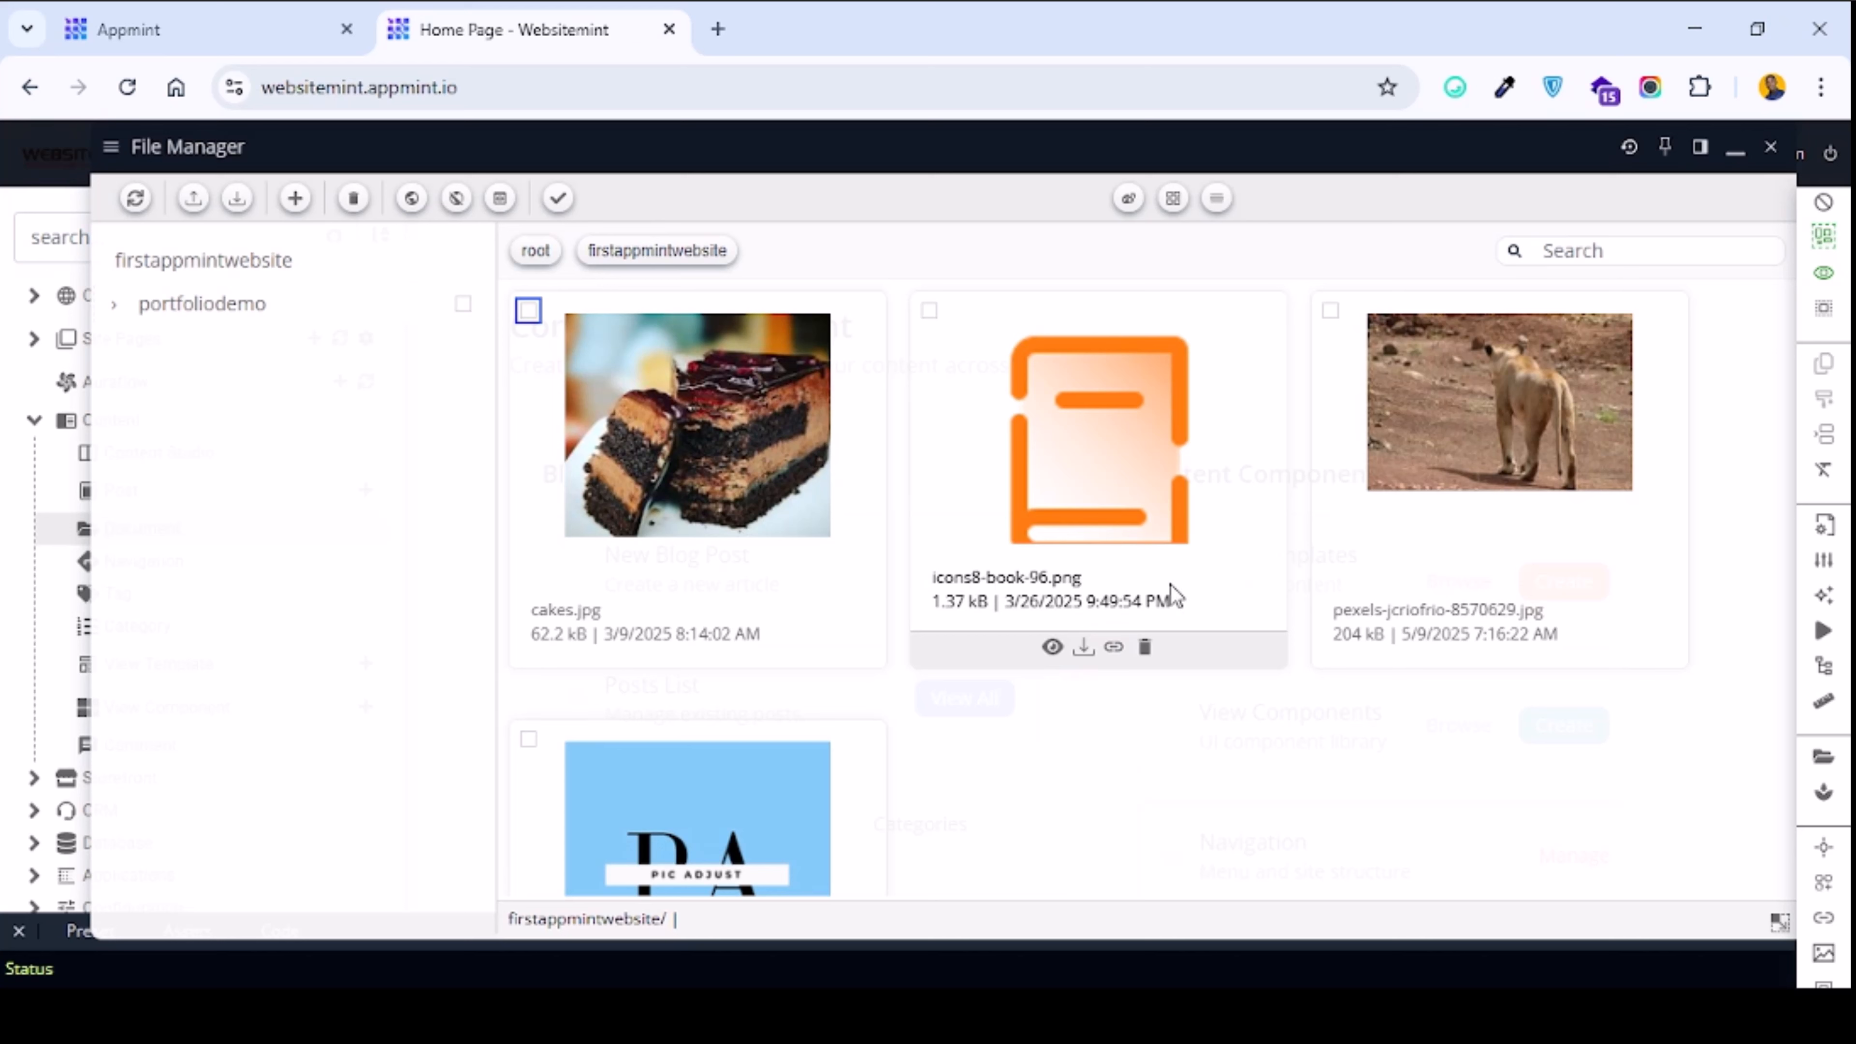
mouse_move(672, 489)
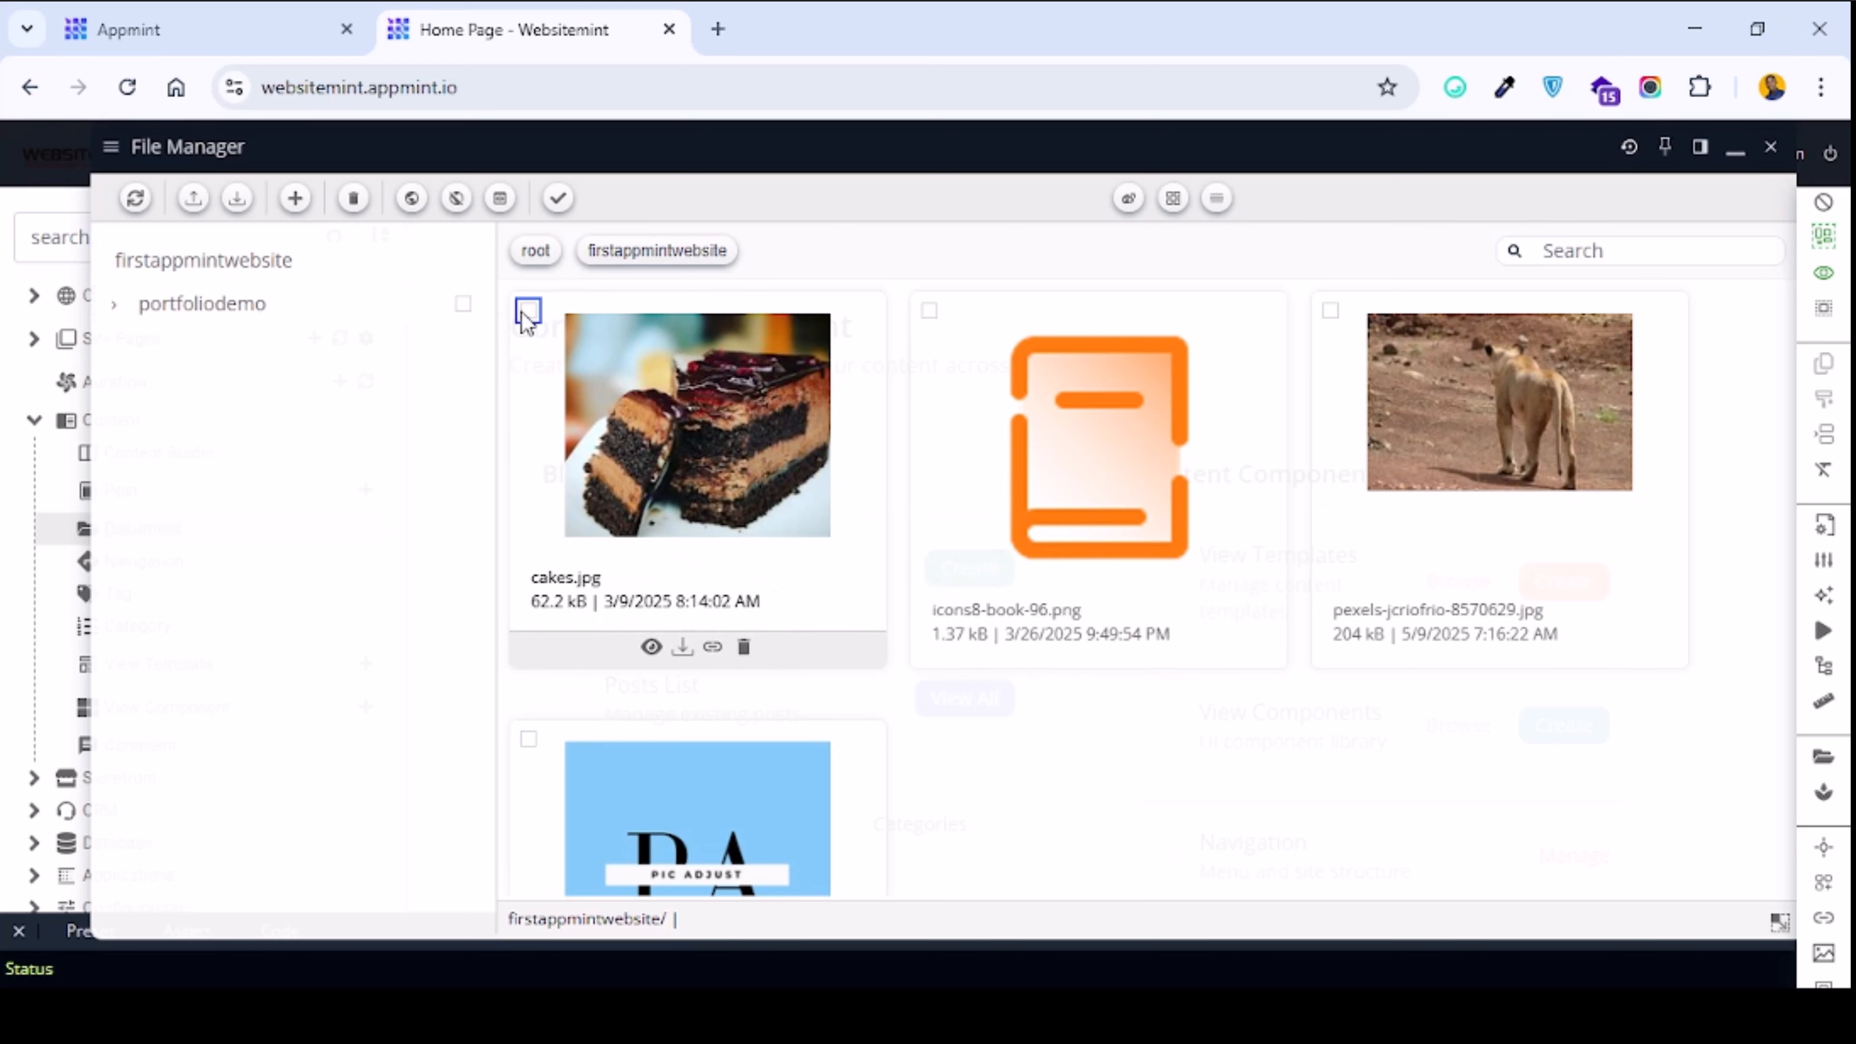
mouse_move(1352, 438)
mouse_move(949, 574)
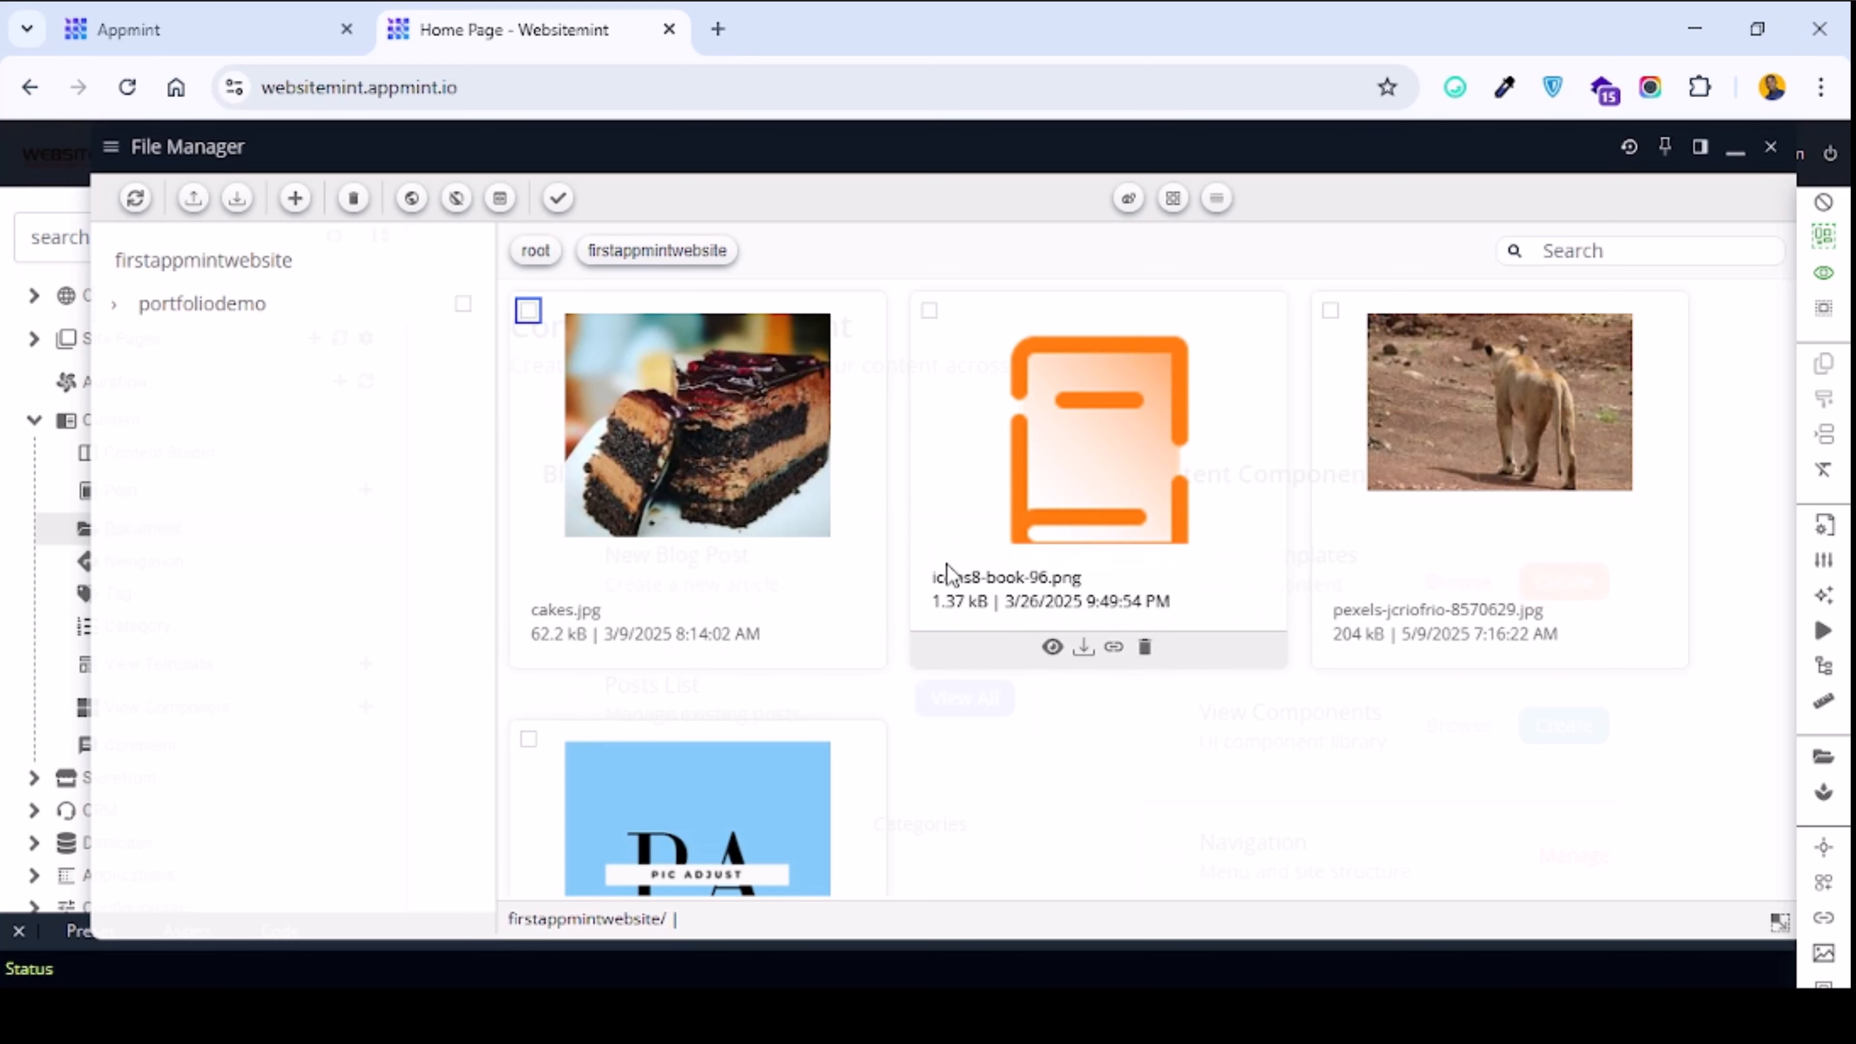
mouse_move(782, 504)
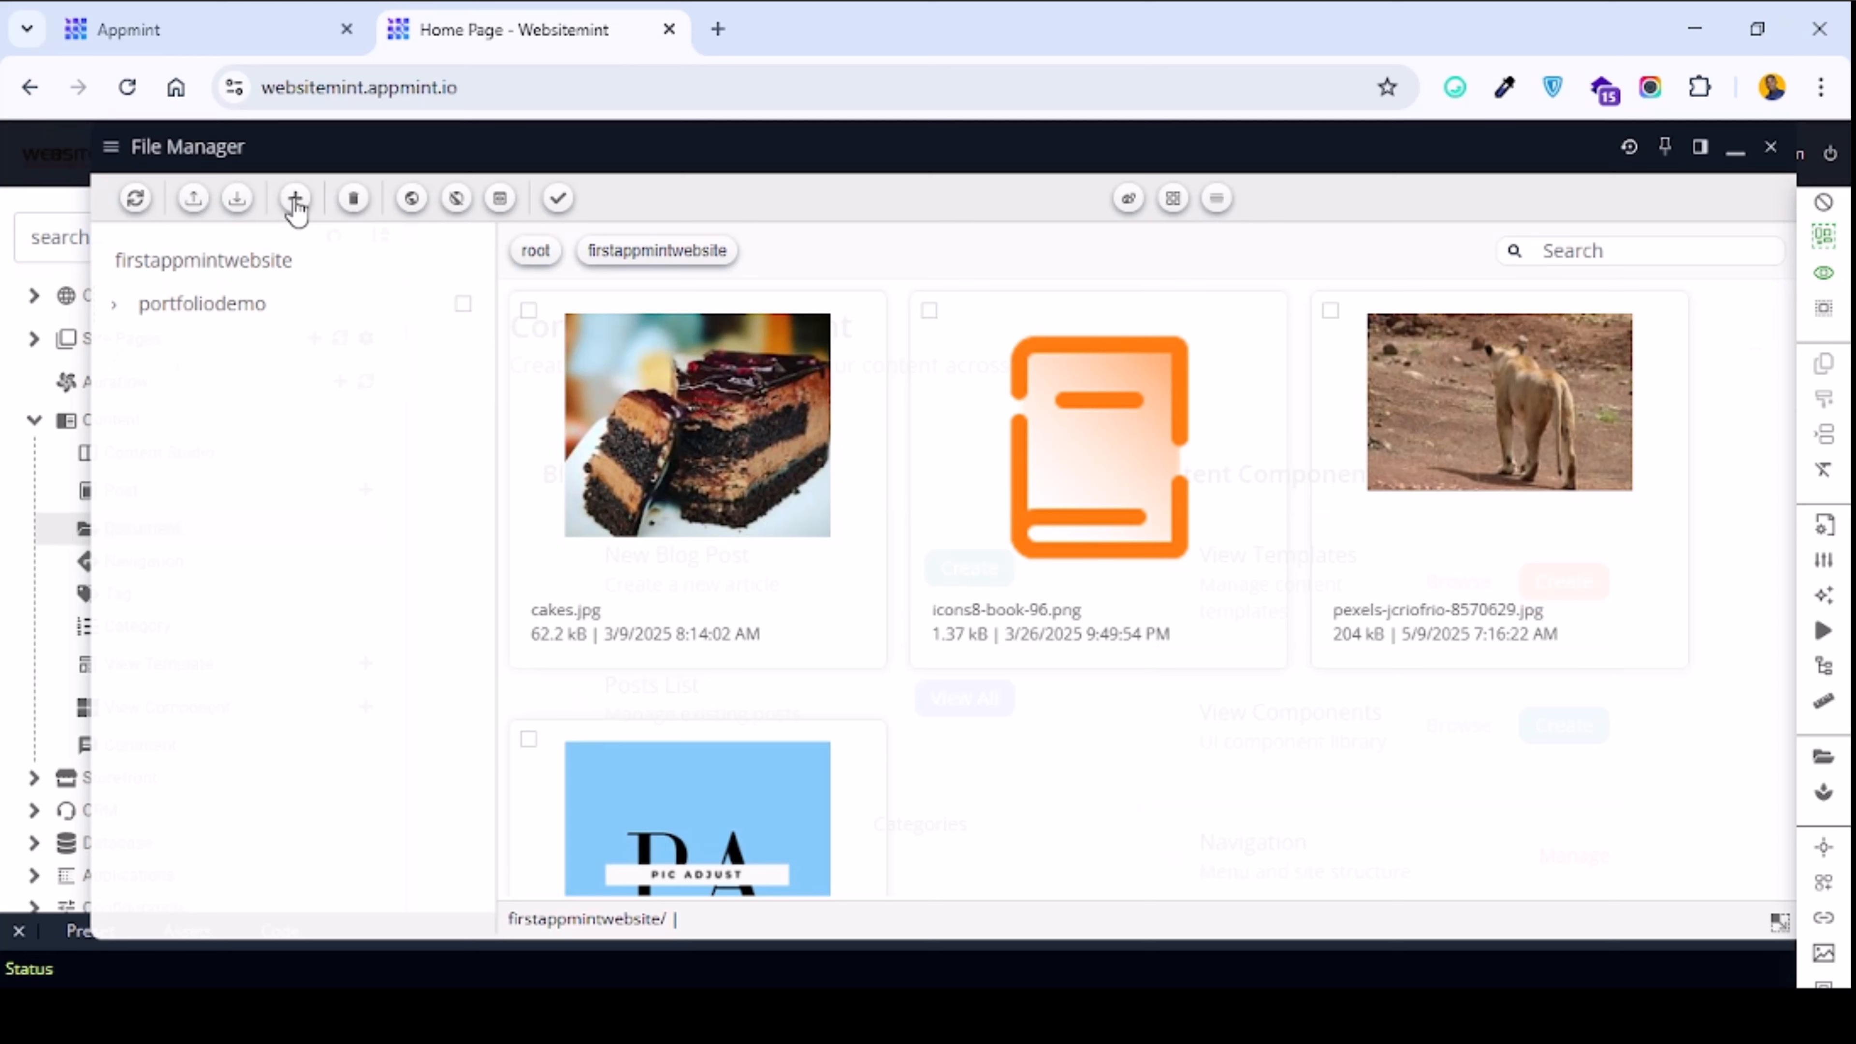
Add a folder named travelwebsite to the firstappmintwebsite directory.
left_click(295, 203)
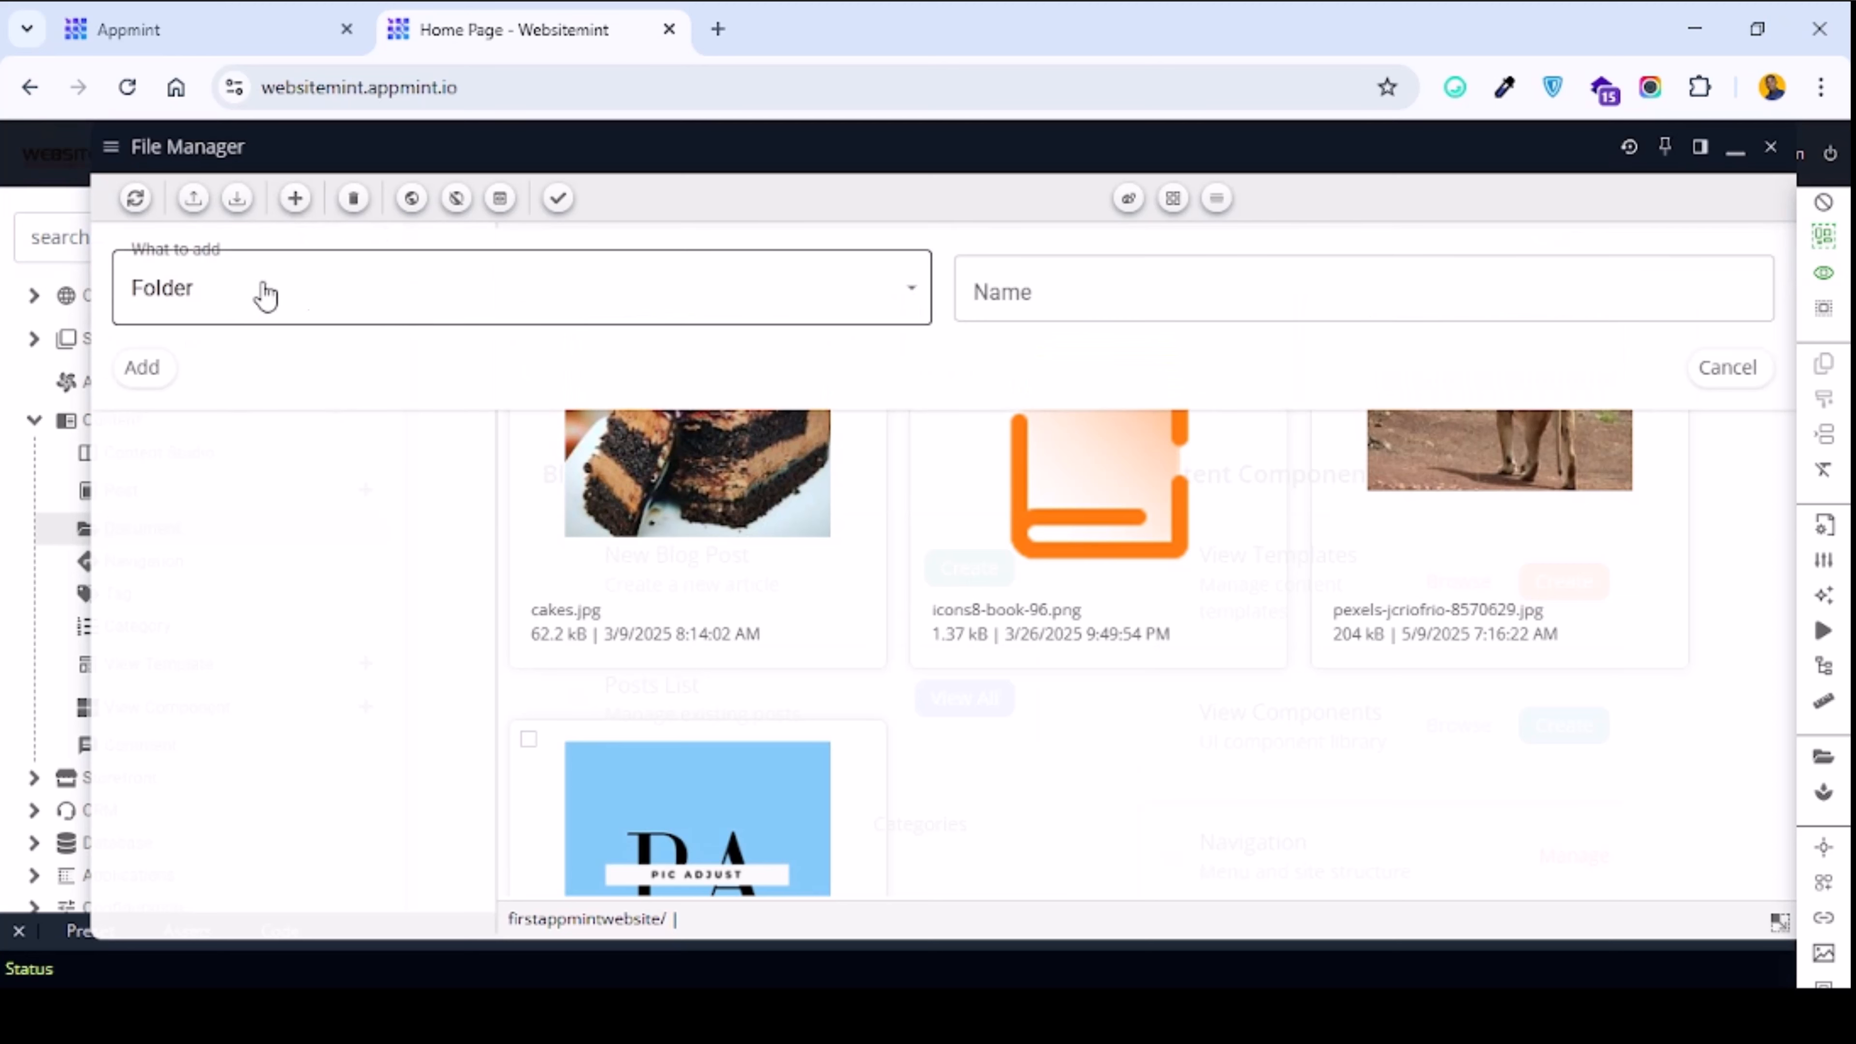
left_click(193, 296)
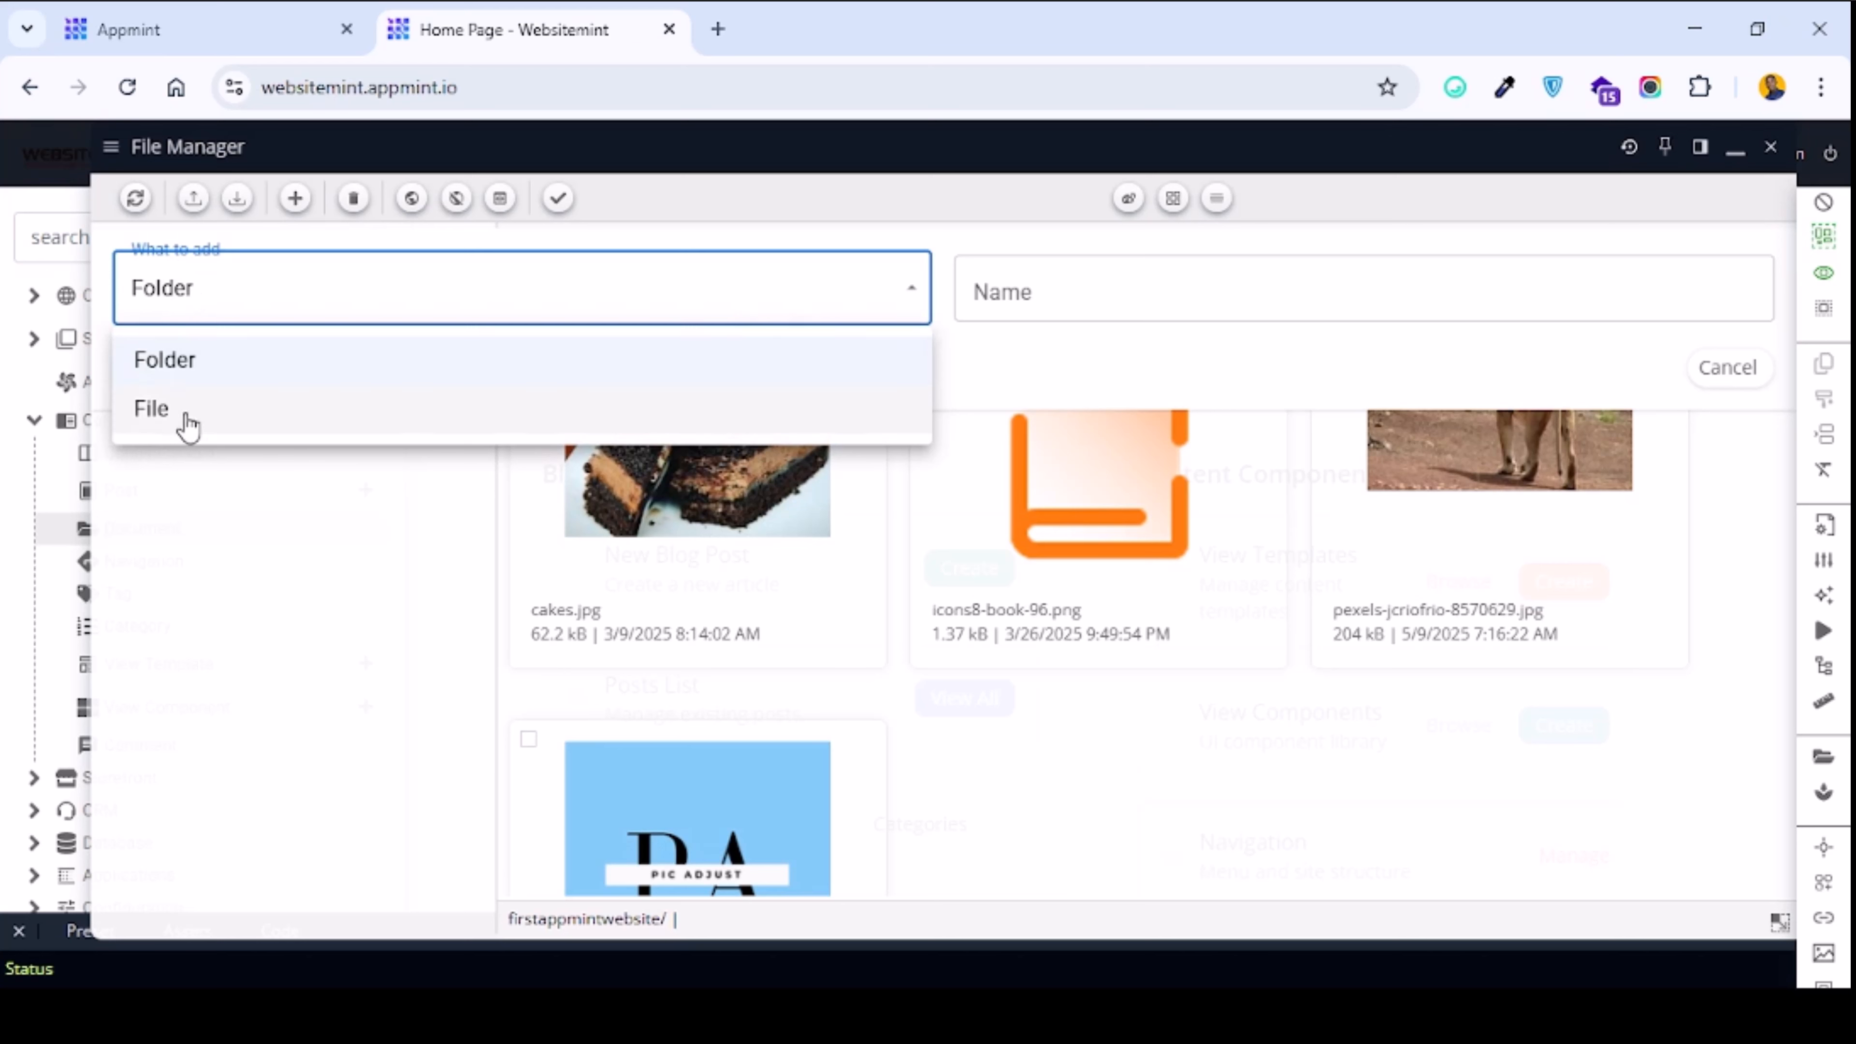
left_click(225, 310)
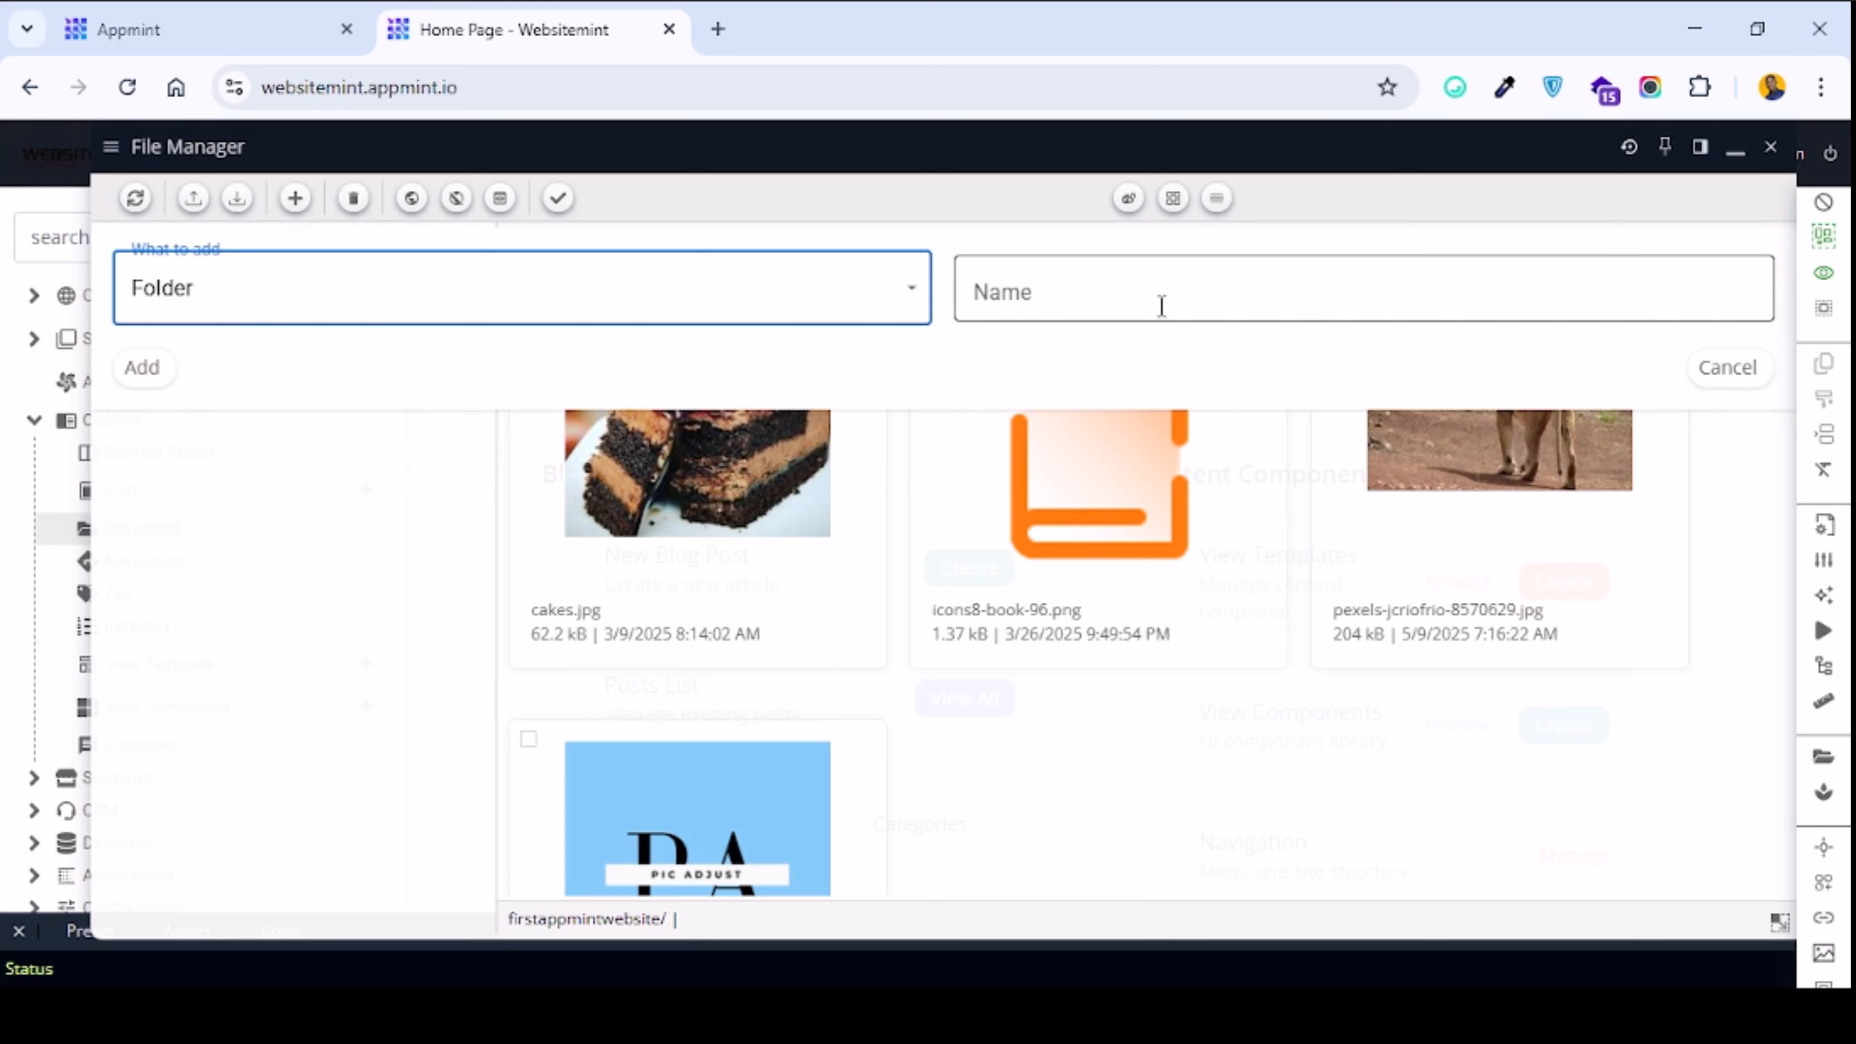
left_click(1162, 304)
type("trav")
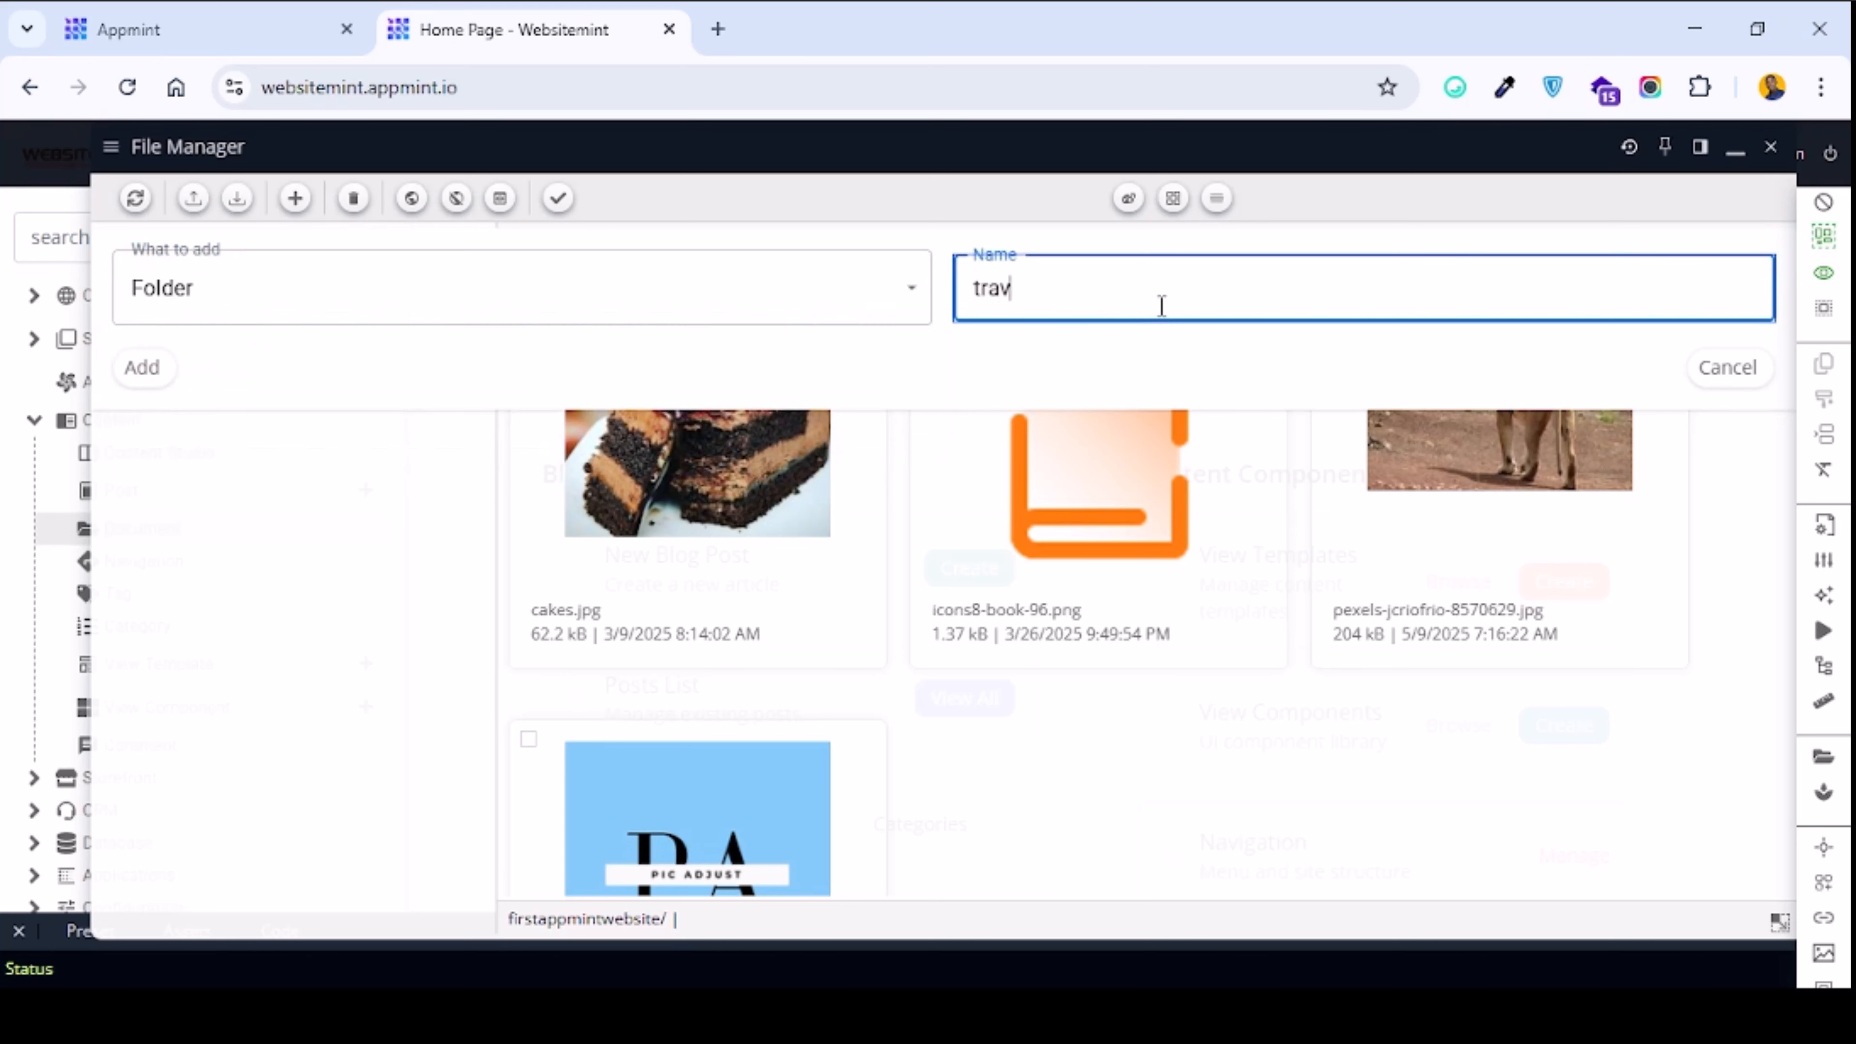
key("ctrl+a")
type("tr")
type("a")
key("BackSpace")
type("avelwebsite")
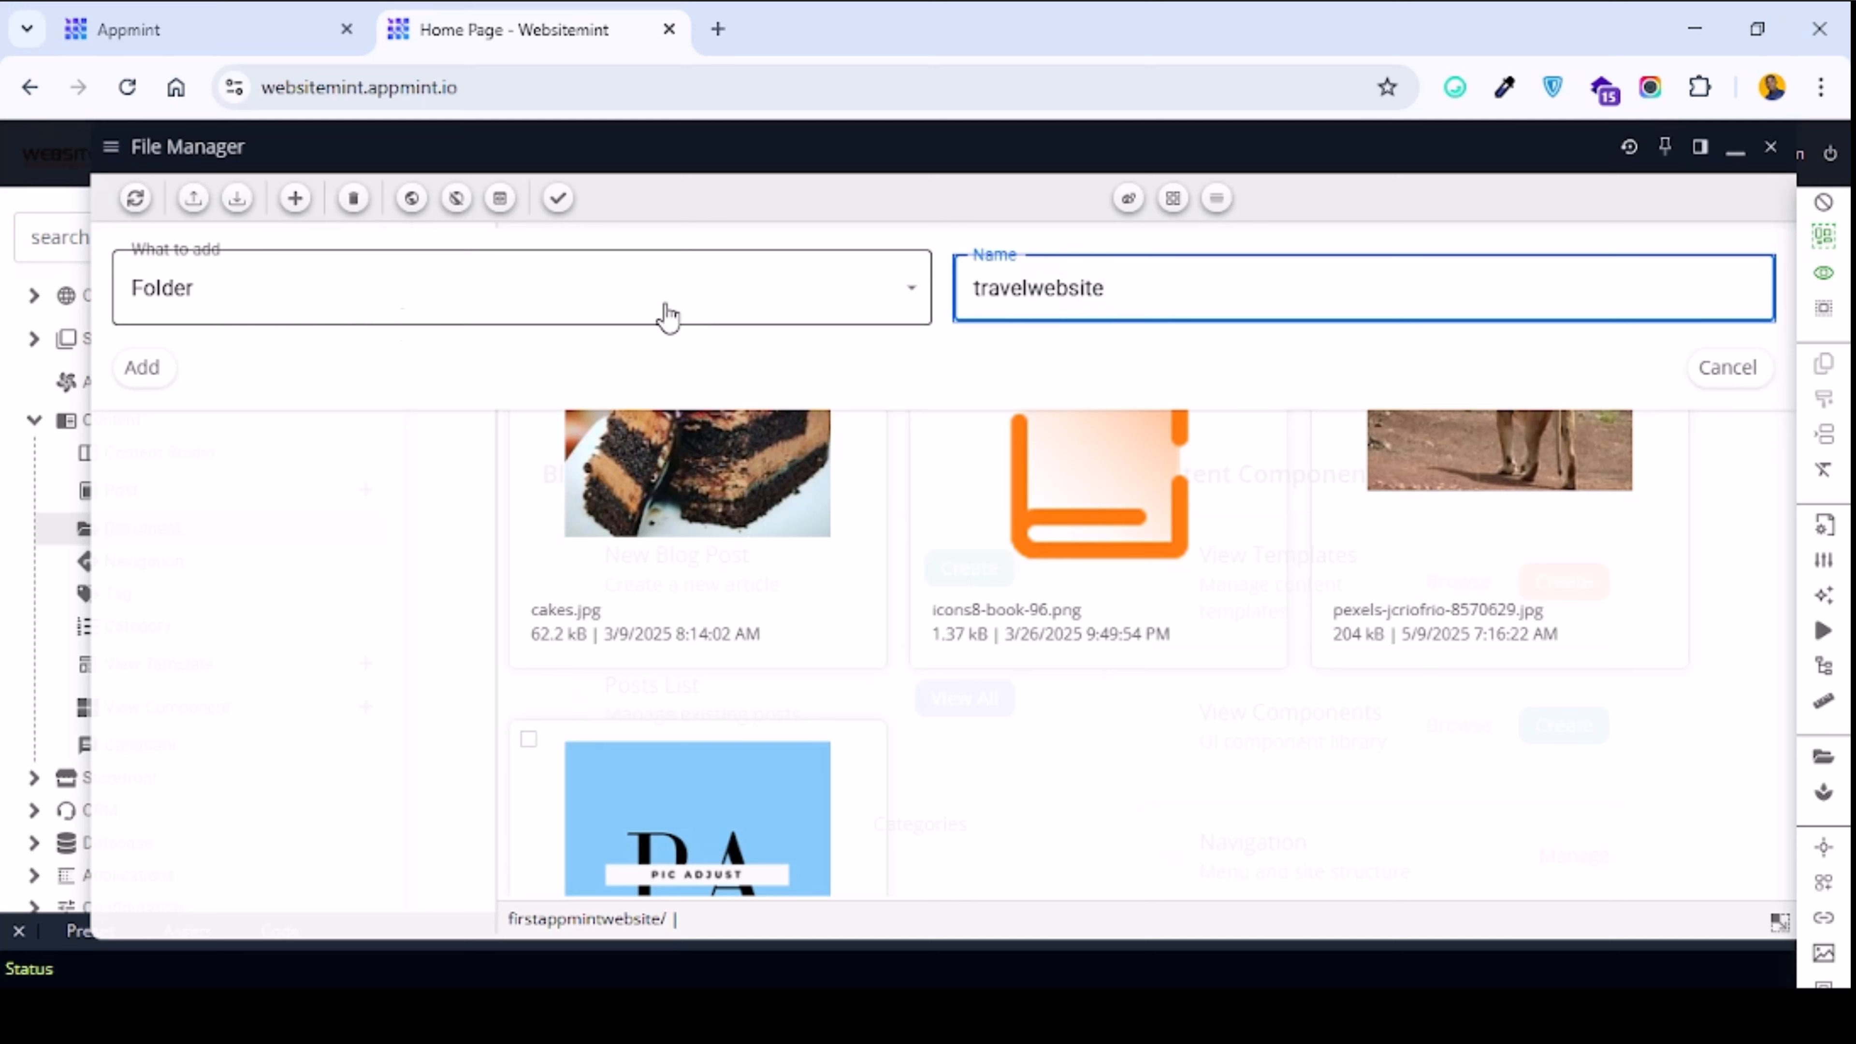
left_click(161, 369)
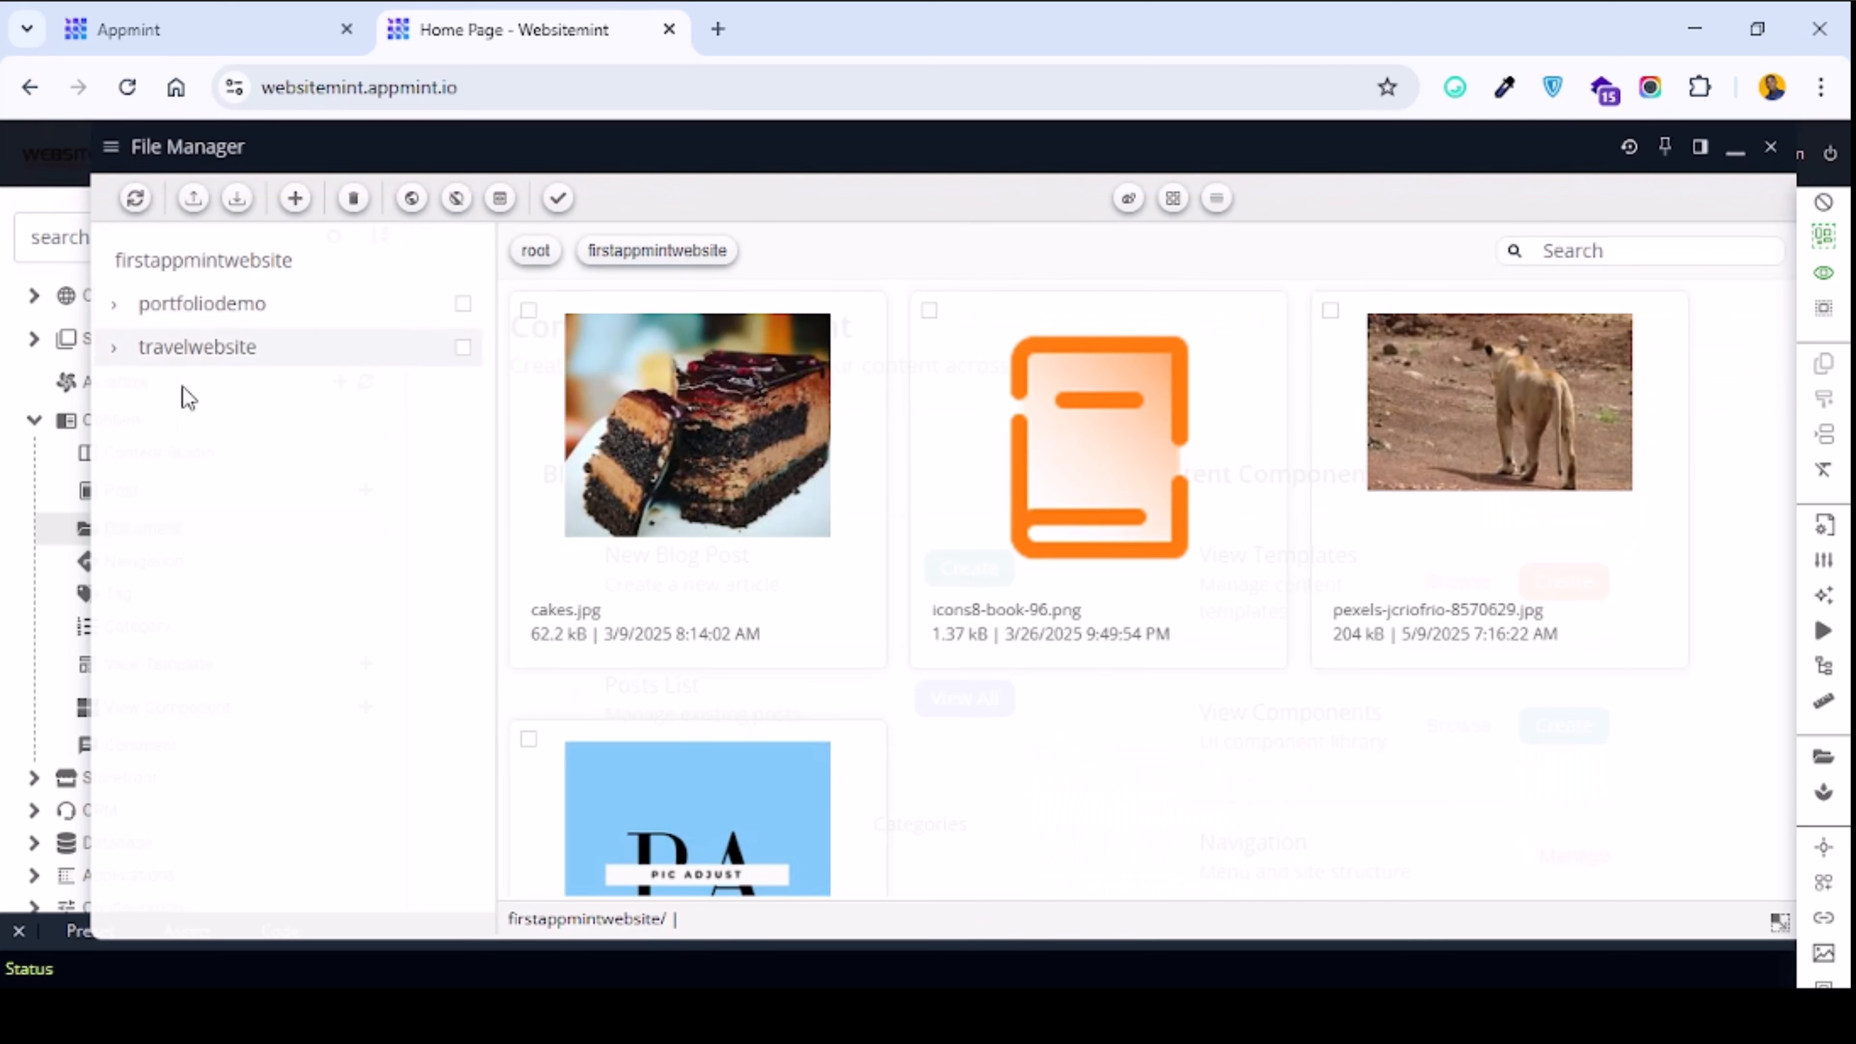
Create a subfolder named website-files inside the travelwebsite folder and refresh the file listing.
left_click(203, 357)
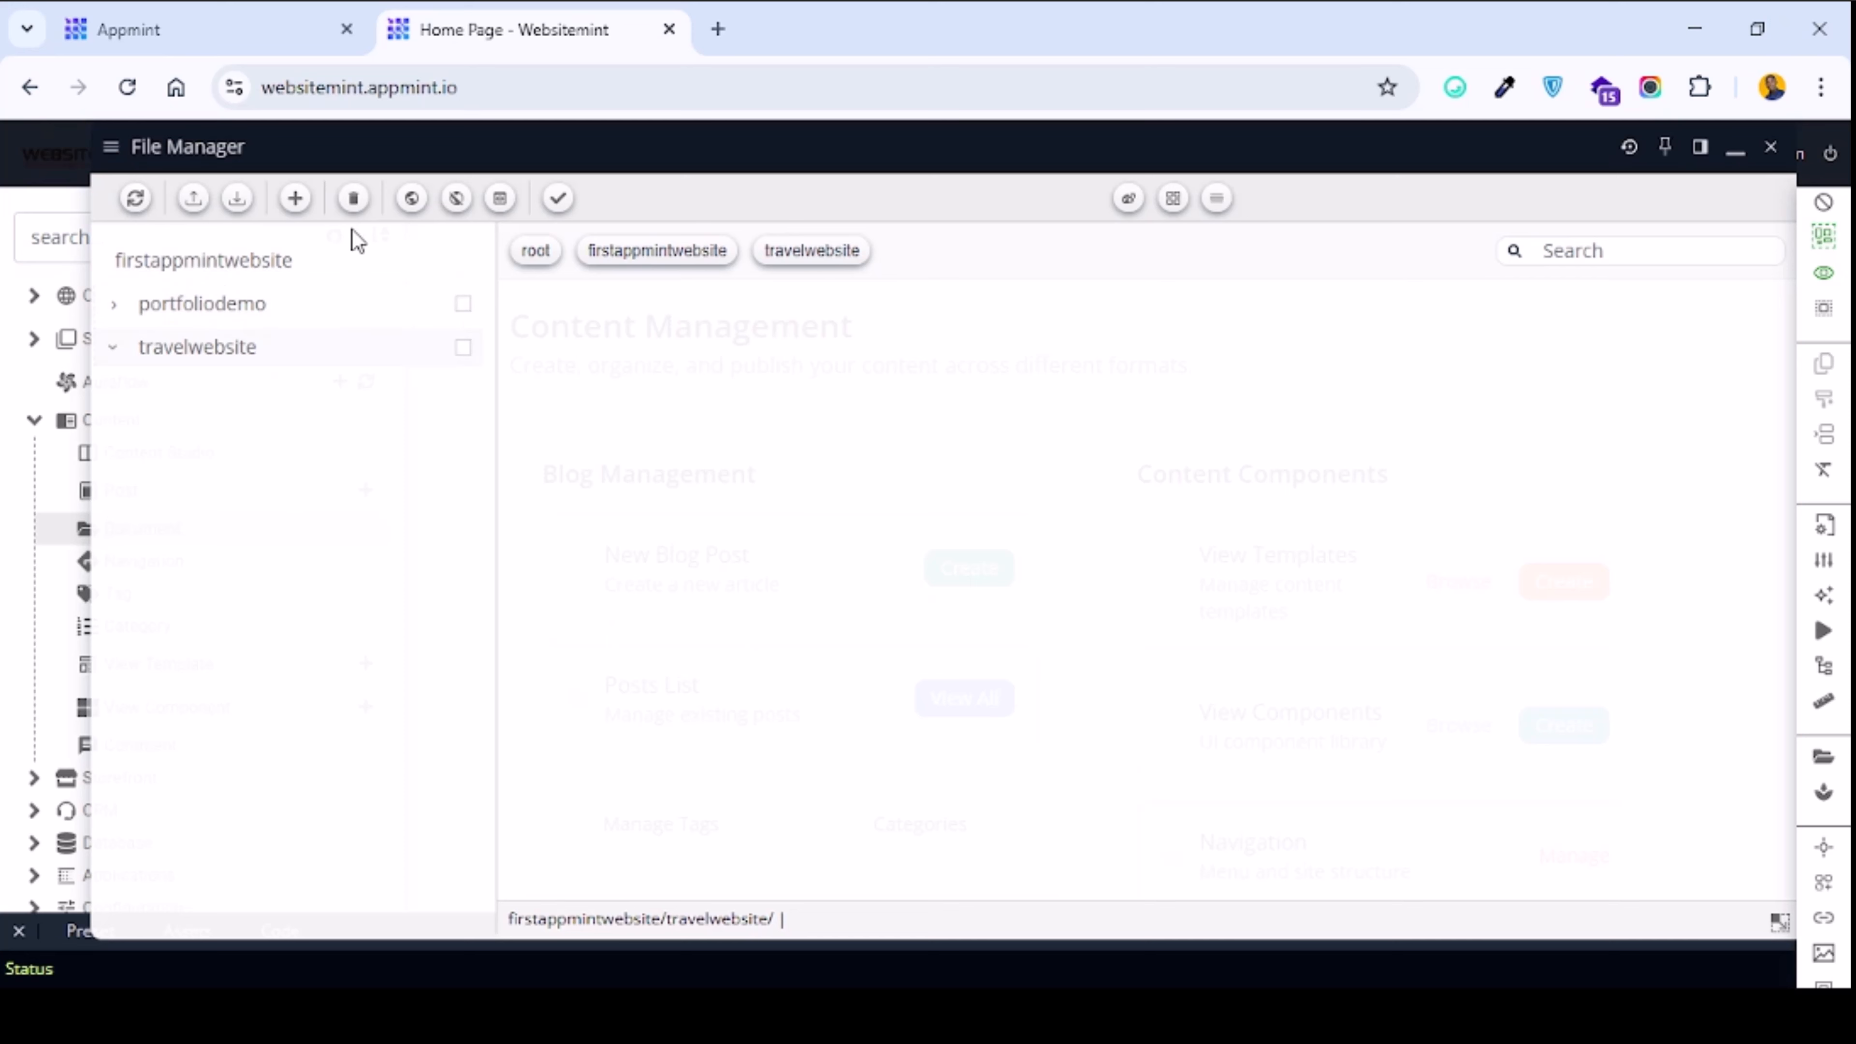
left_click(290, 200)
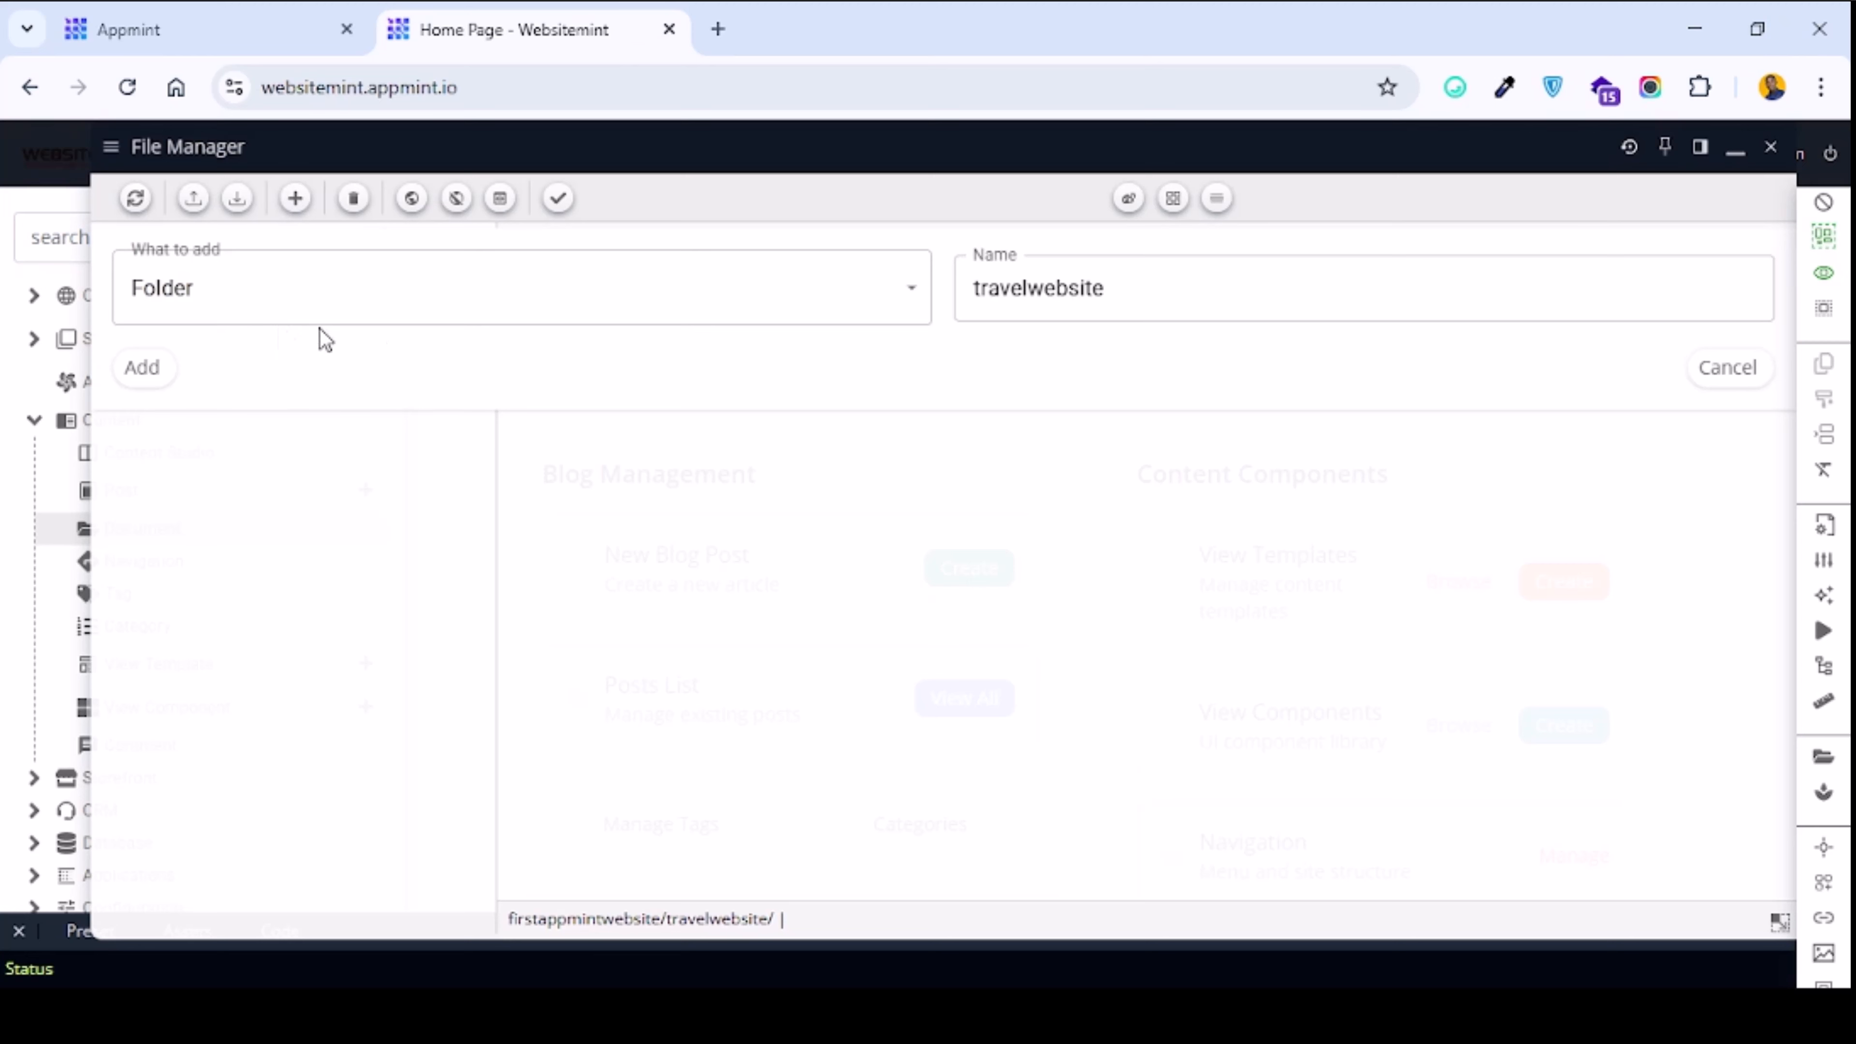
left_click(1078, 287)
double_click(1080, 287)
key("BackSpace")
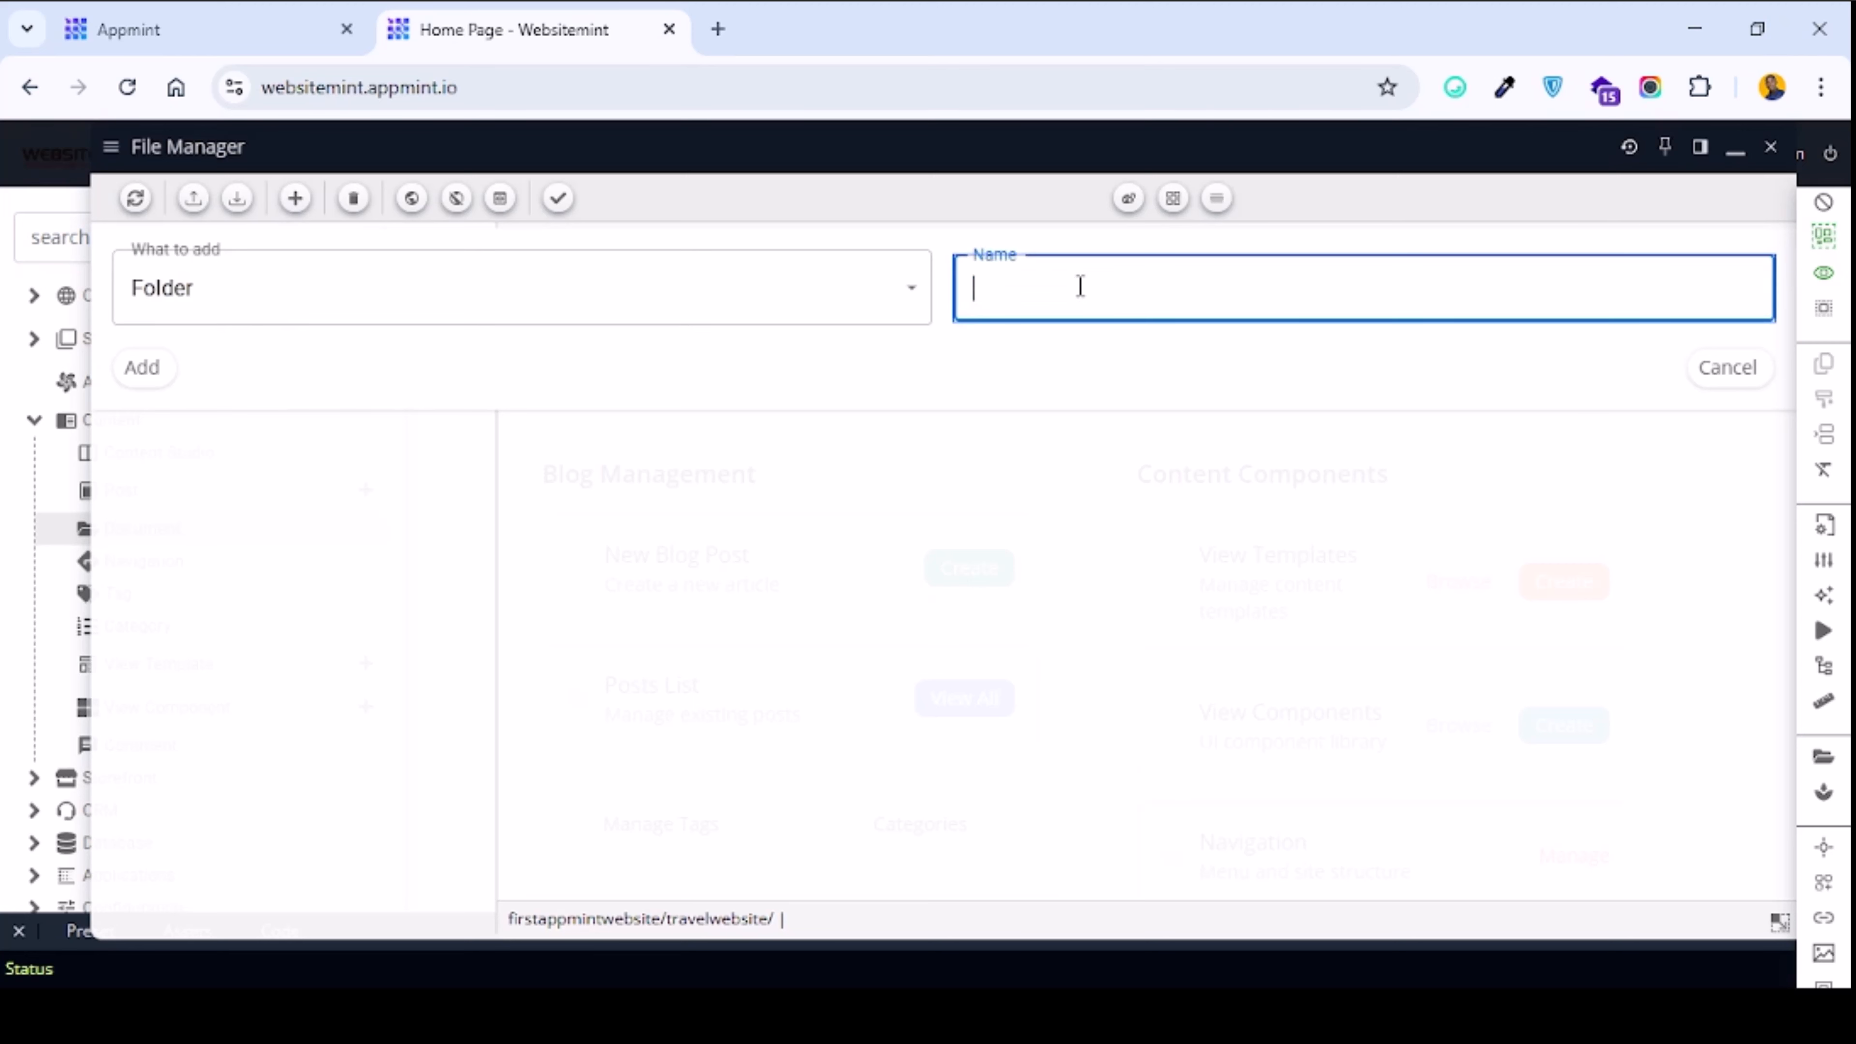
type("website-files")
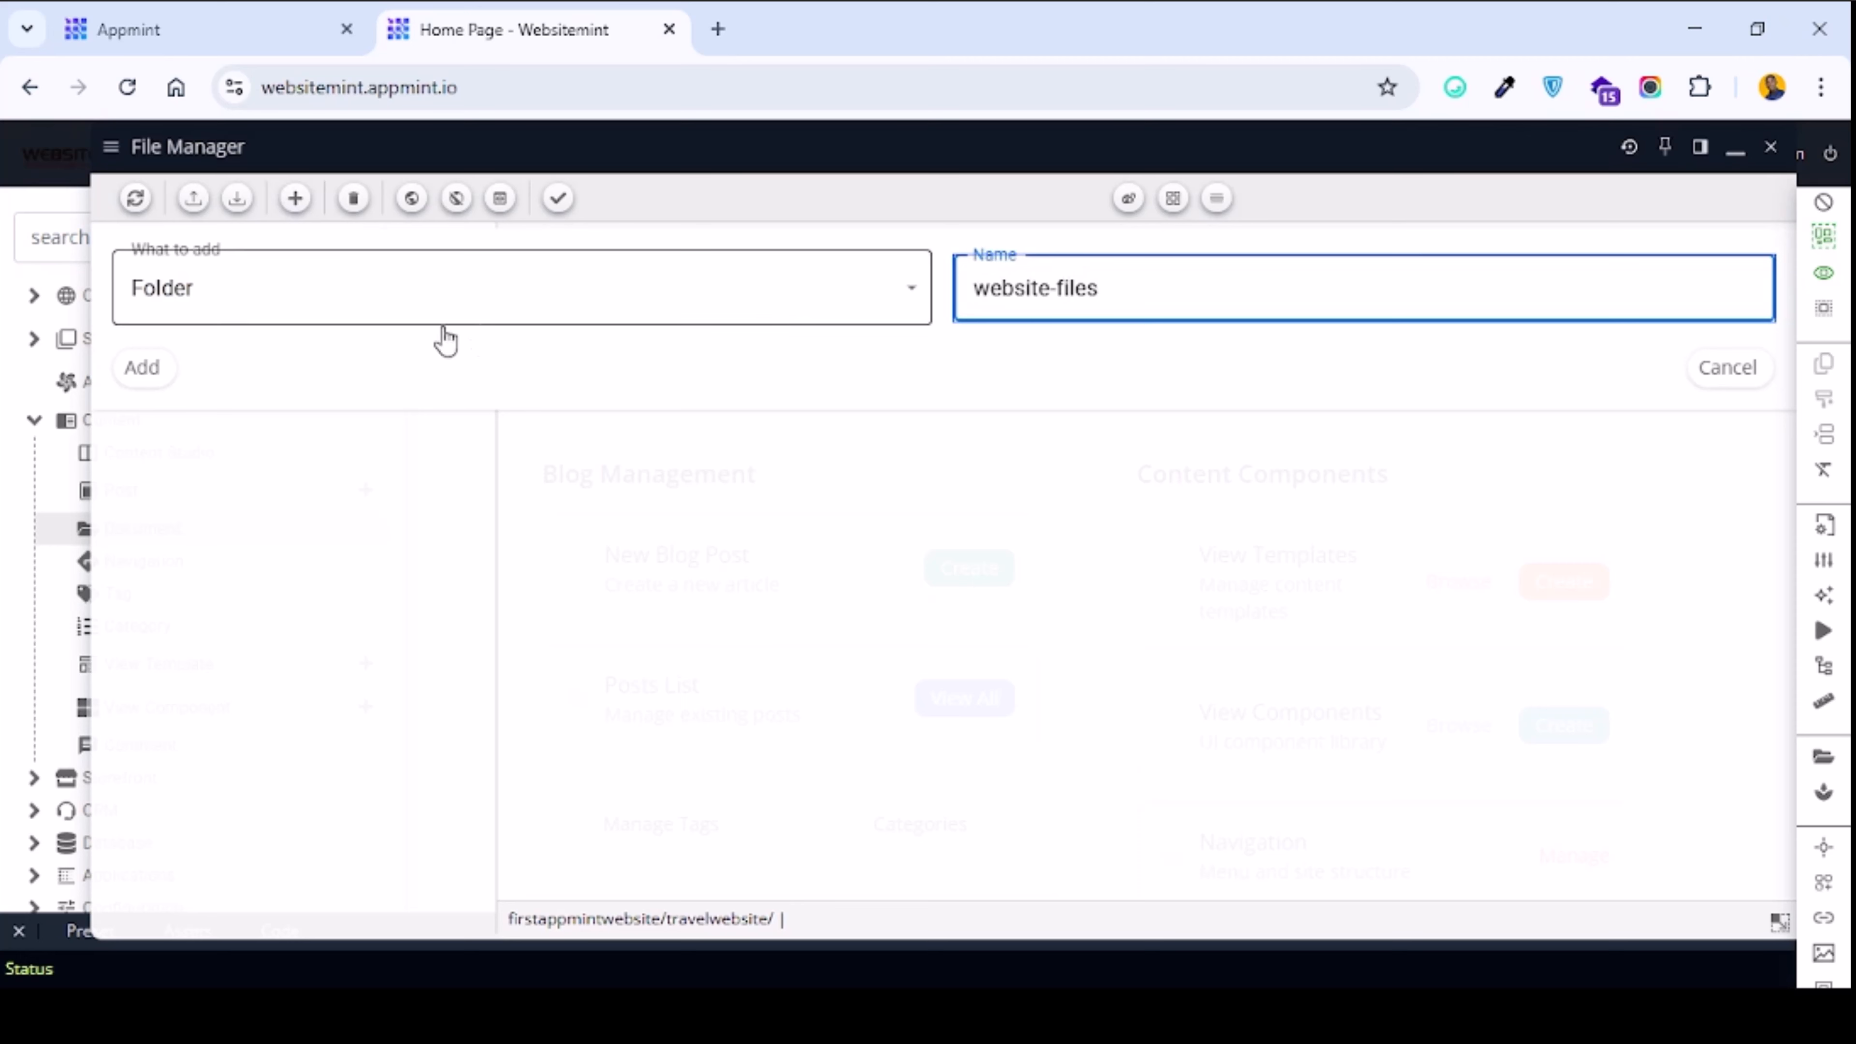
left_click(144, 366)
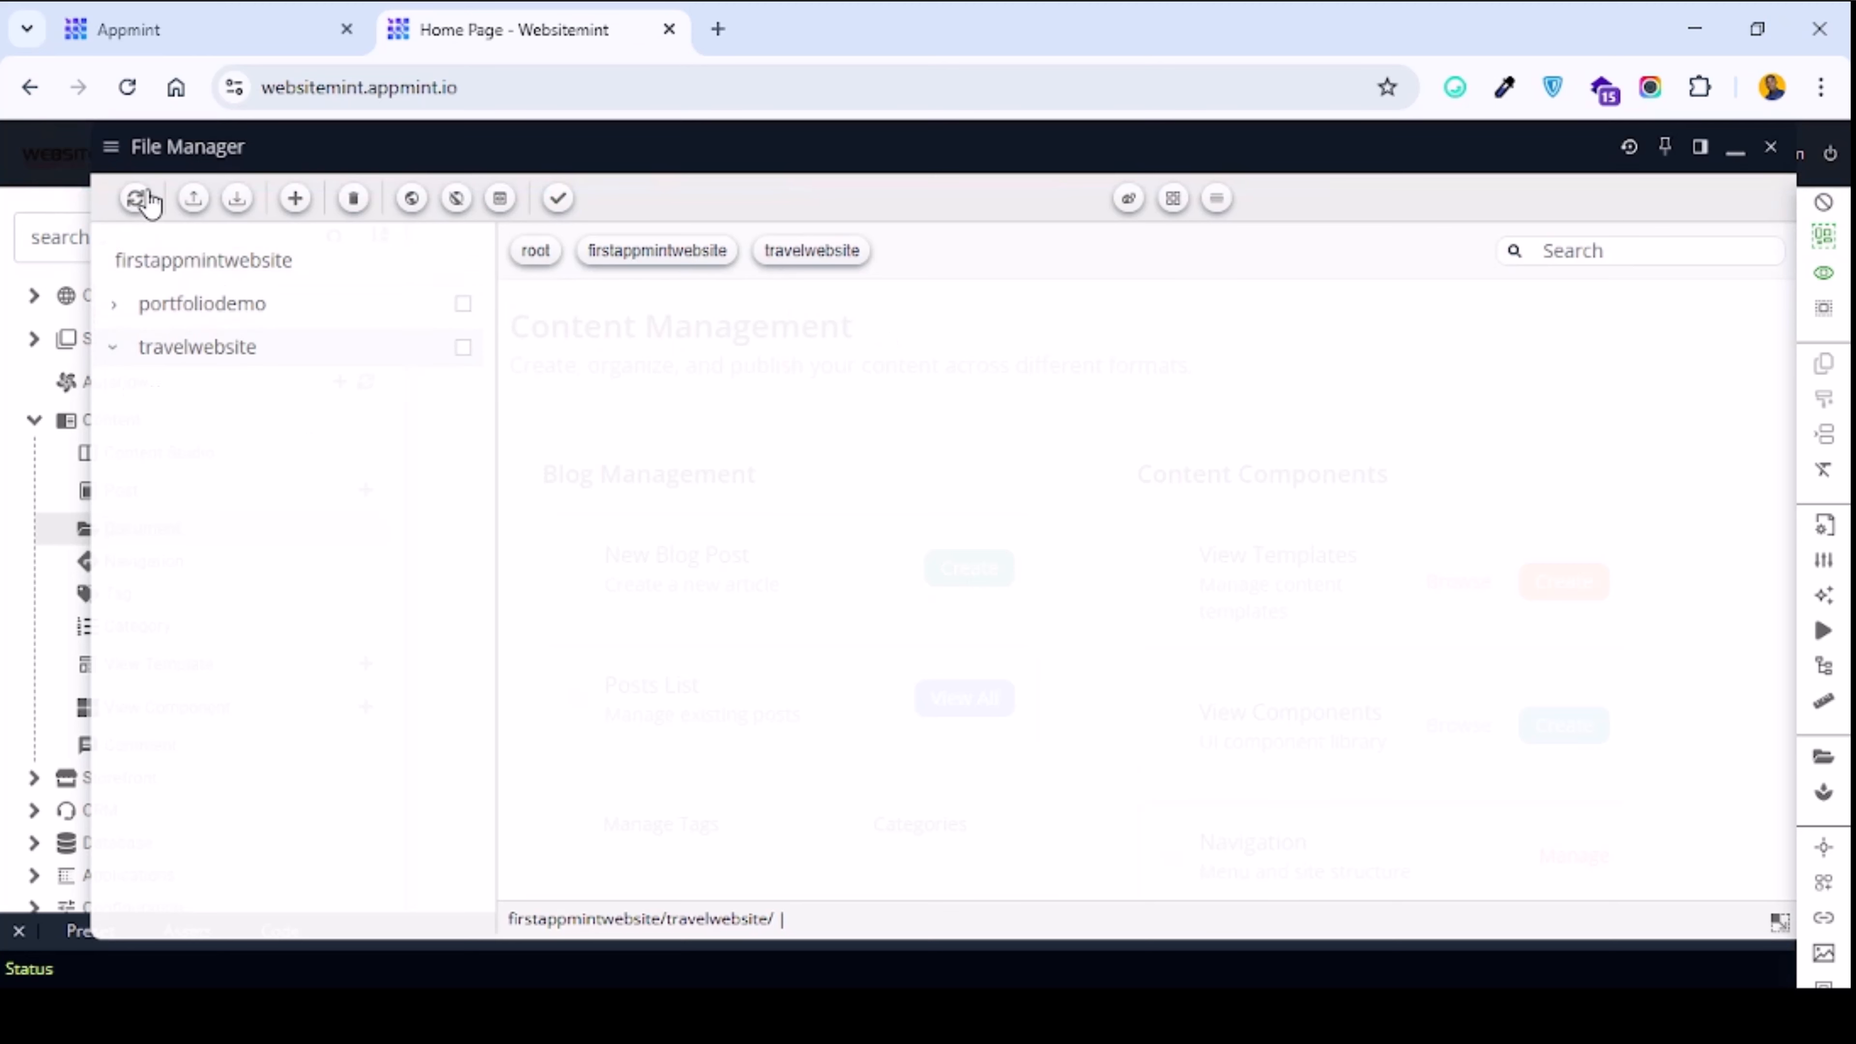
left_click(135, 197)
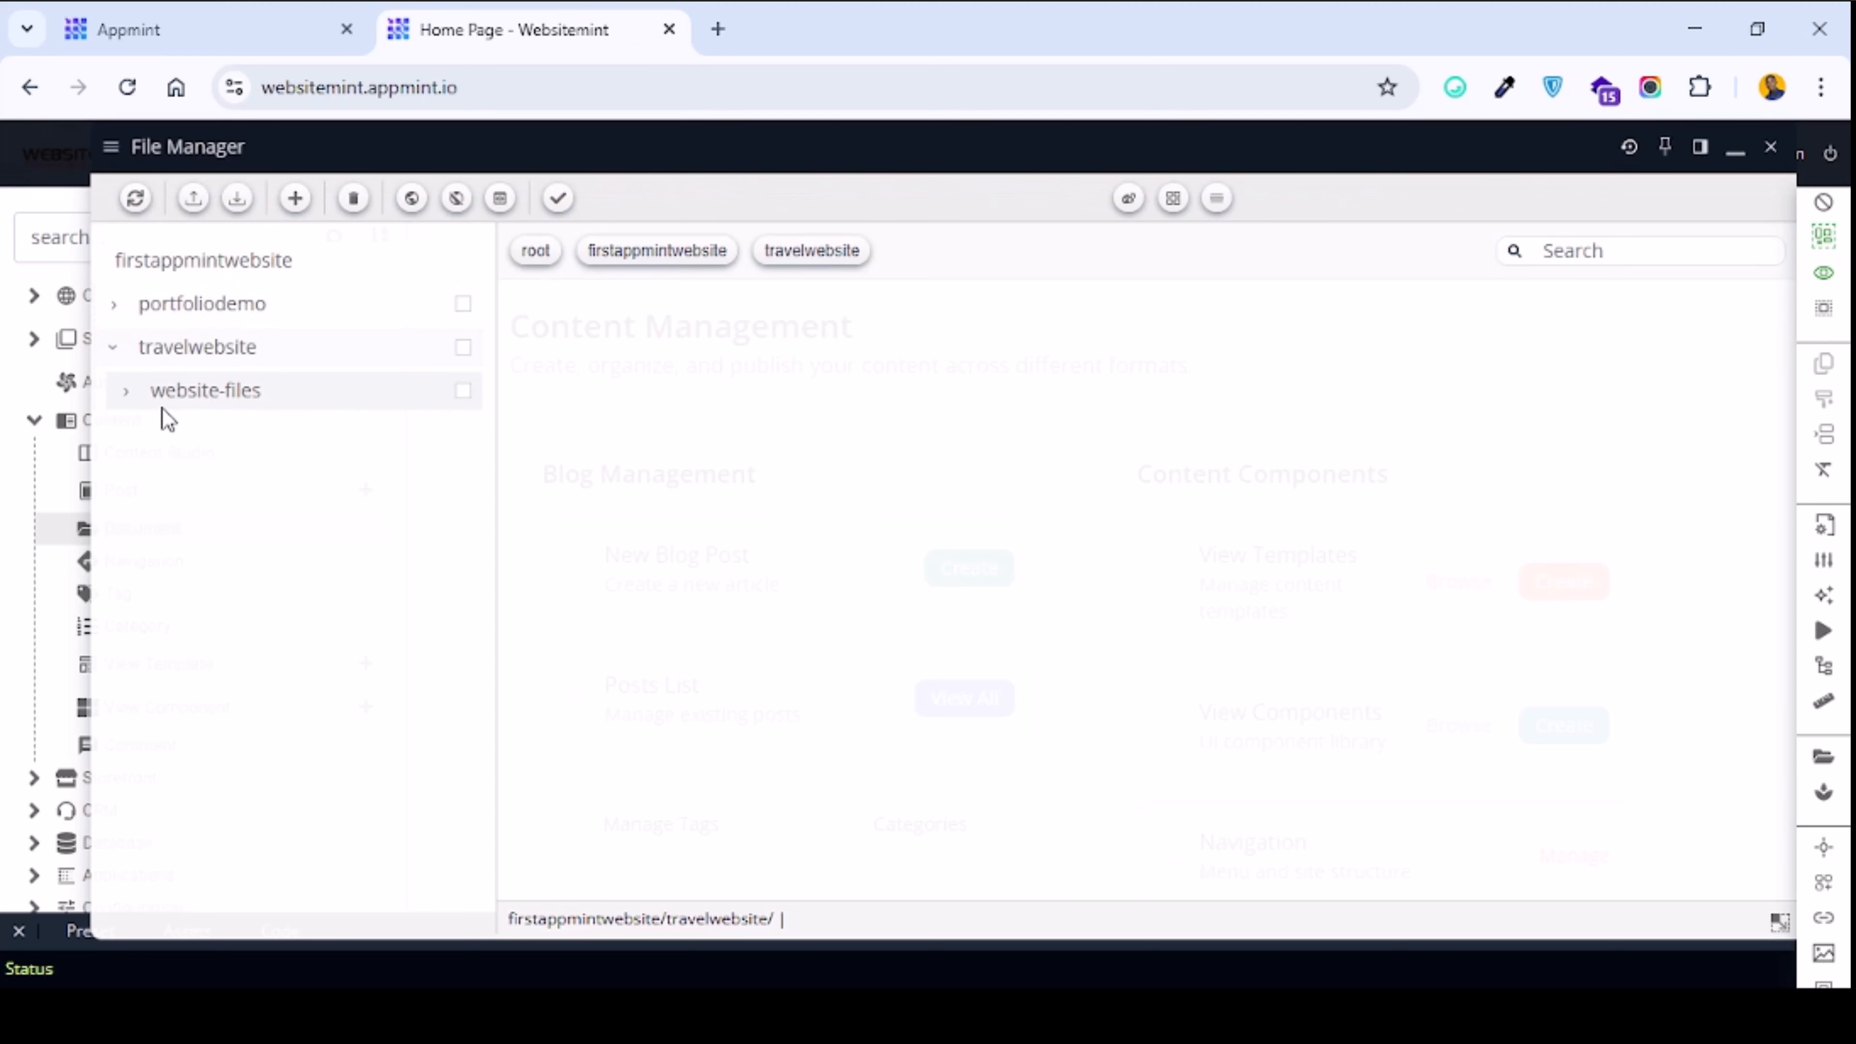
Create a subfolder named social-media-files inside travelwebsite and expand the parent folder to show its subfolders.
left_click(216, 351)
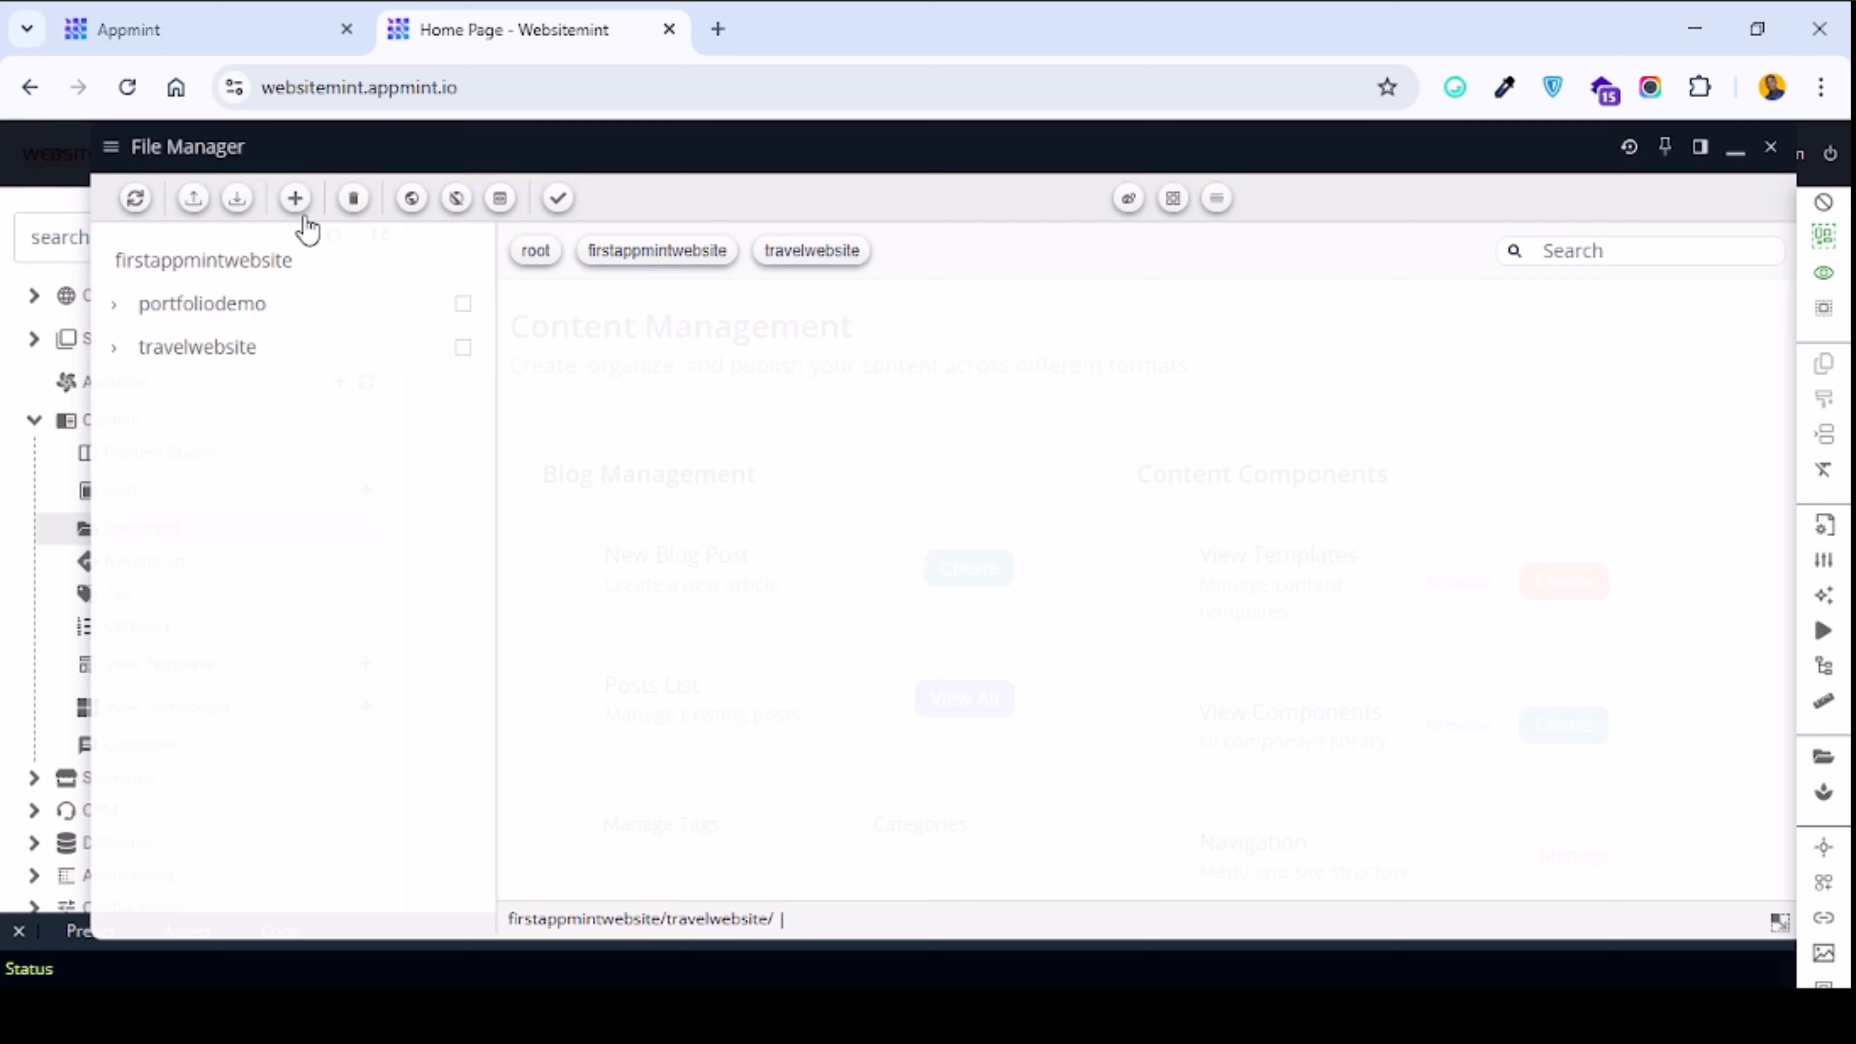
left_click(298, 201)
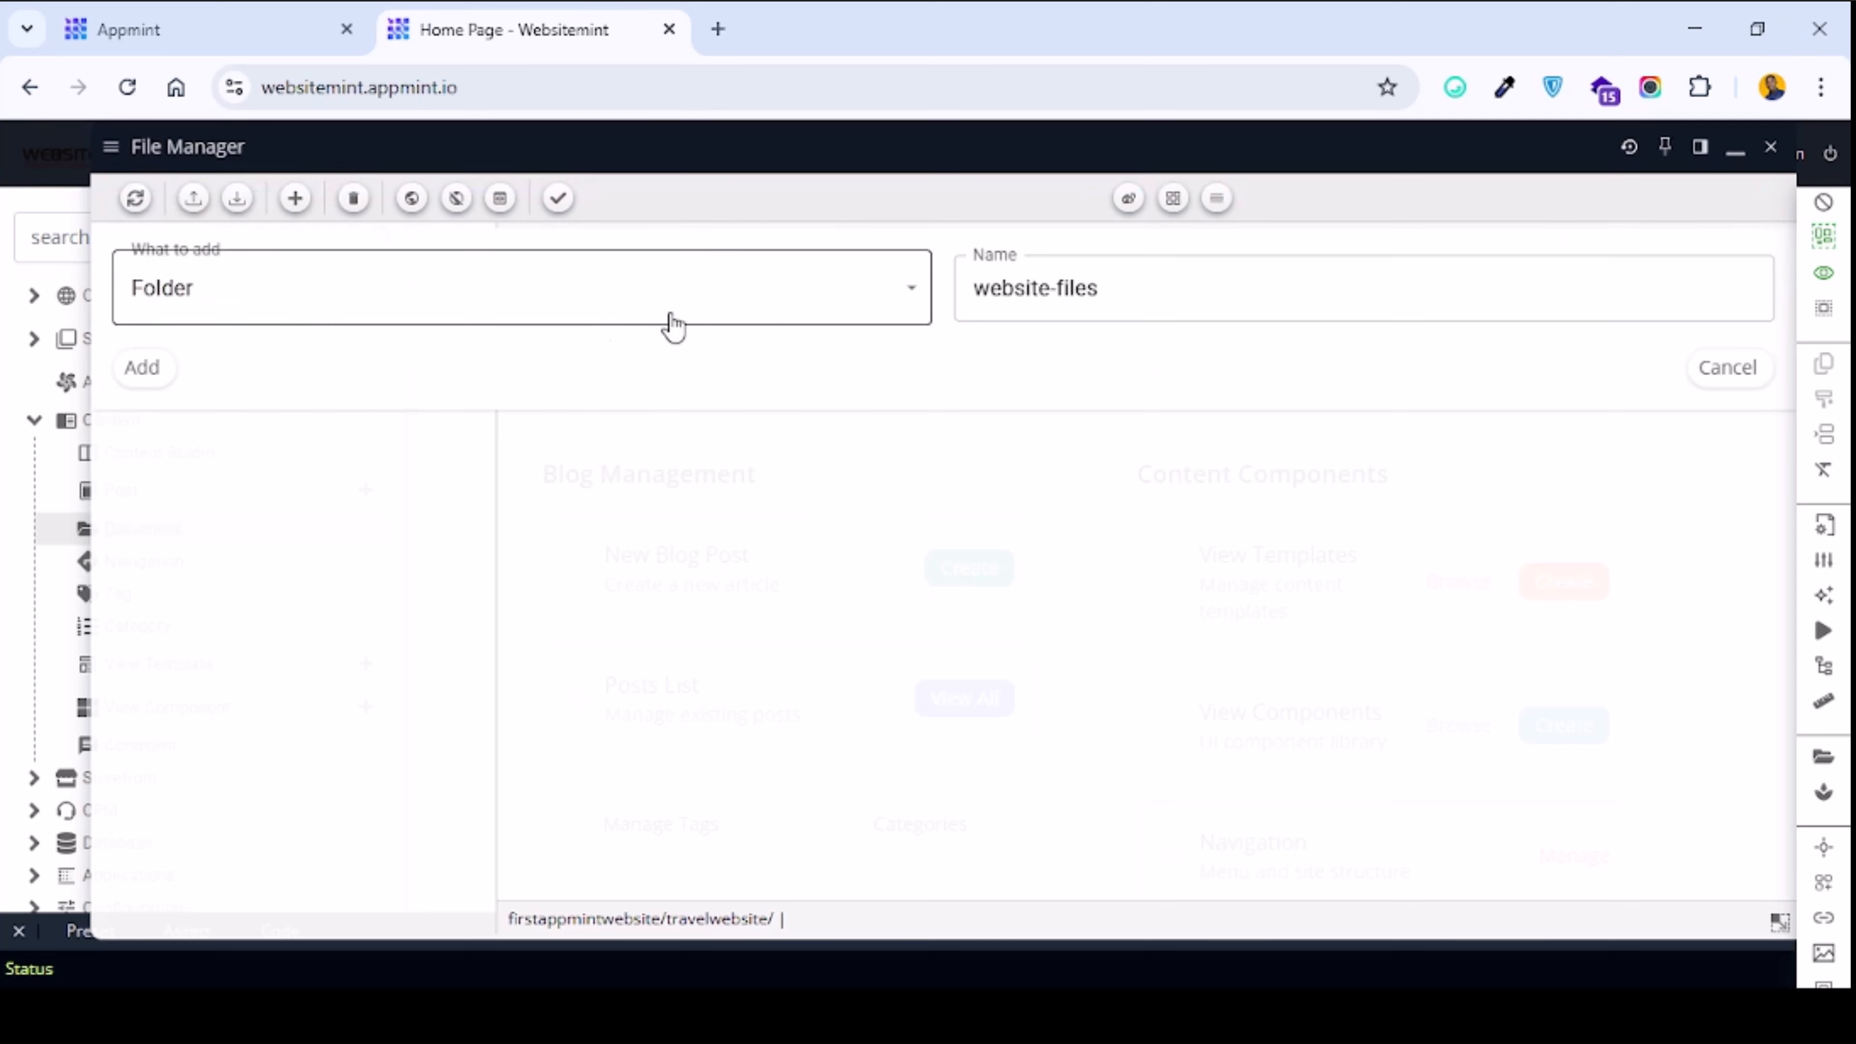
left_click(1155, 281)
key("ctrl+a")
key("BackSpace")
type("s")
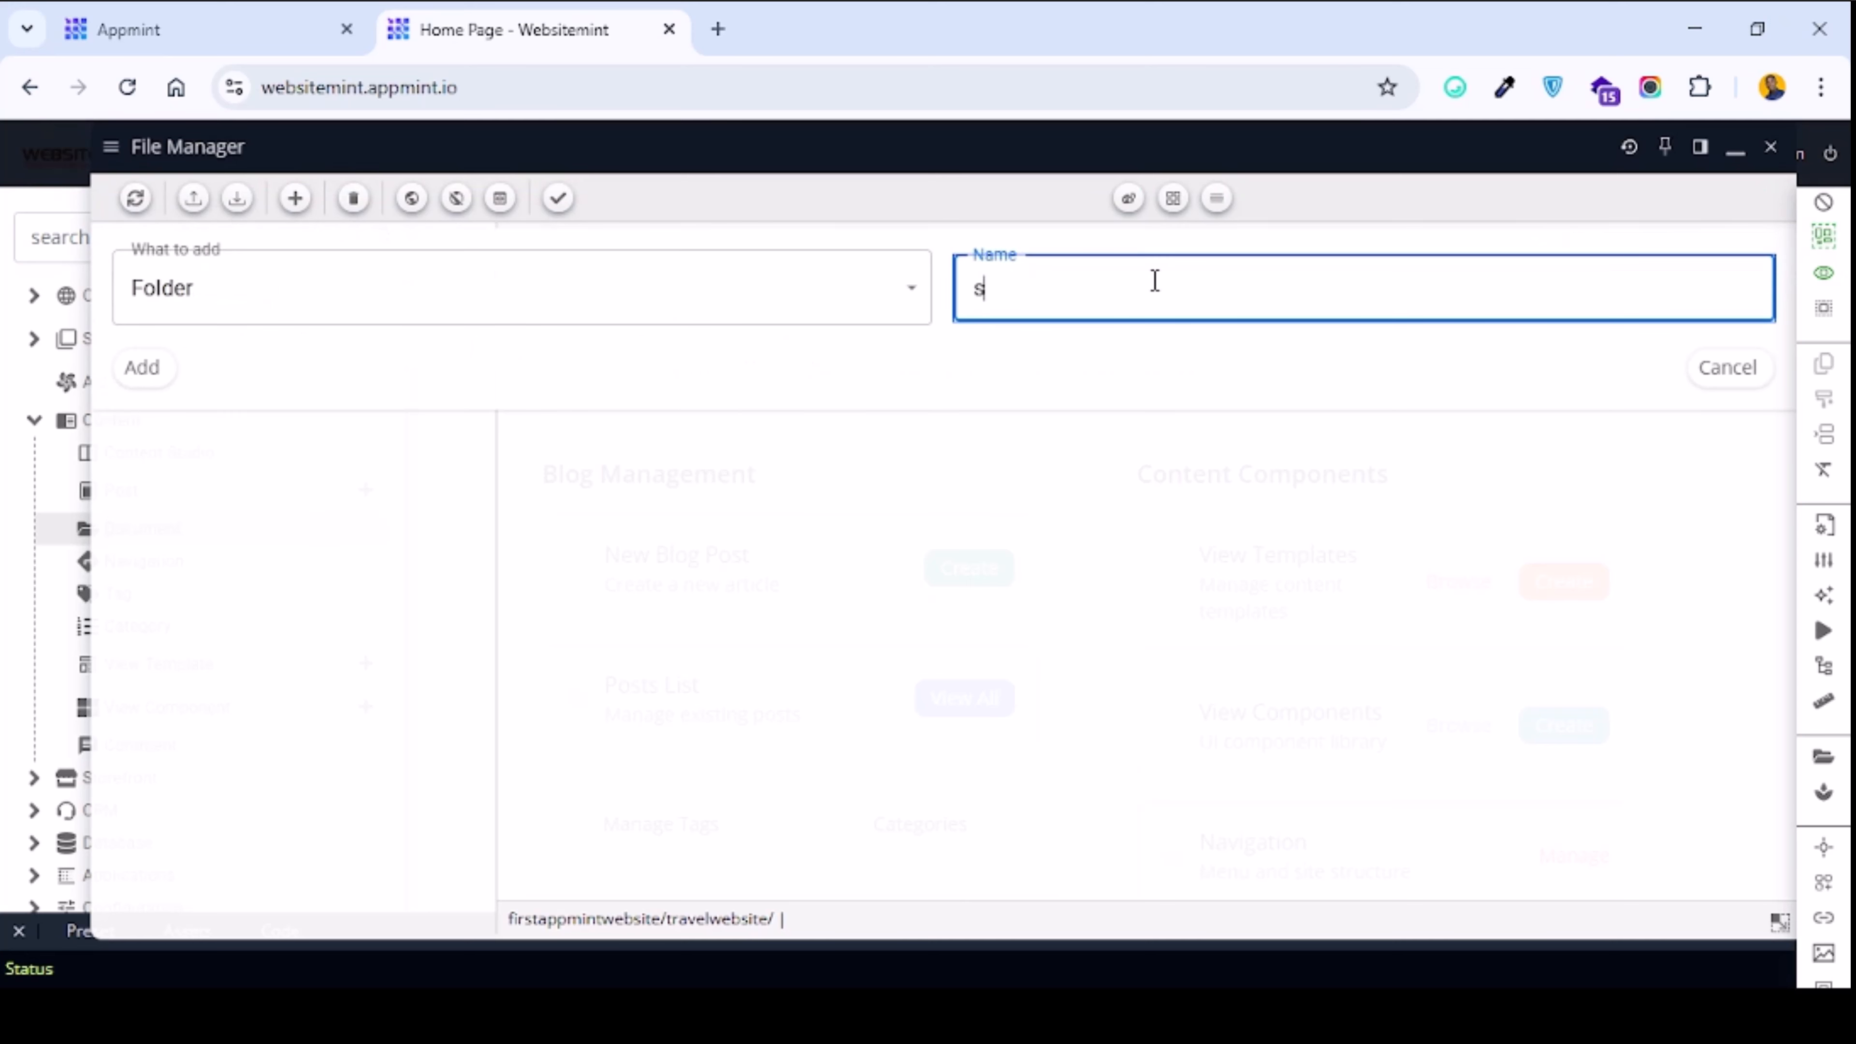
type("ocial-media-file")
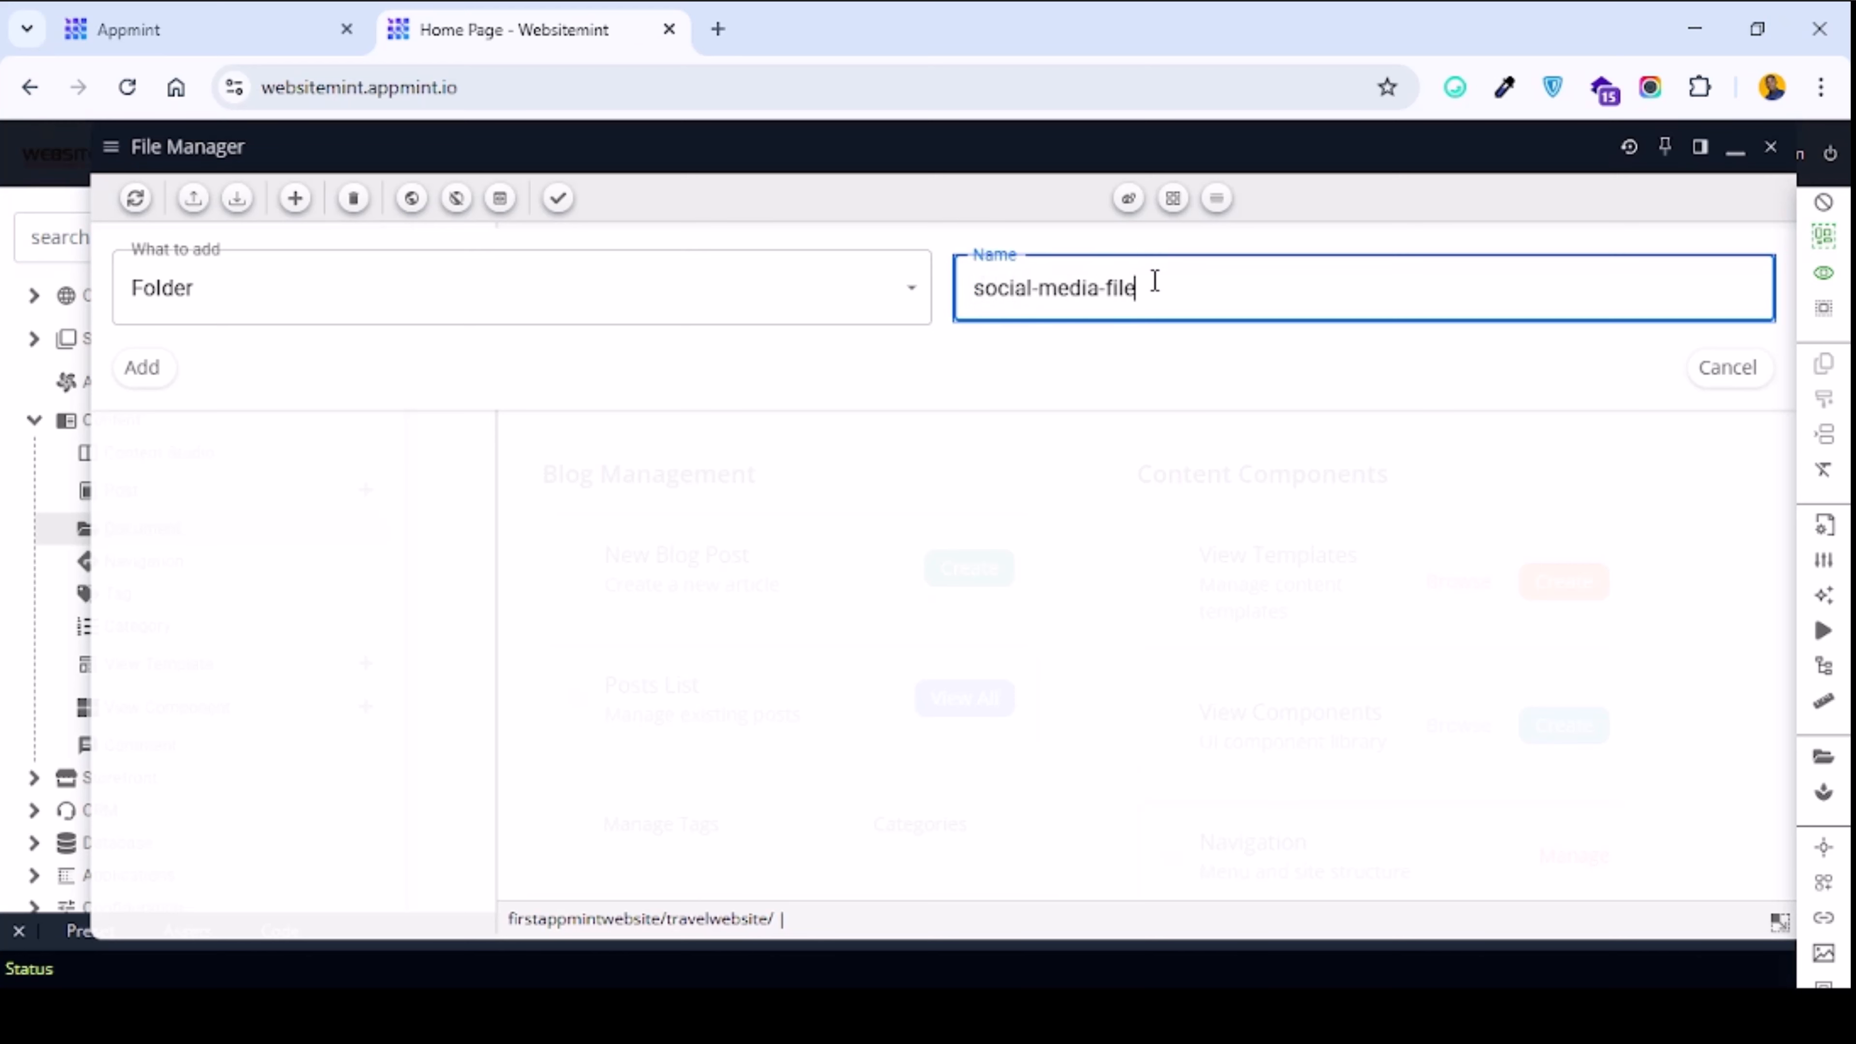
type("s")
left_click(143, 368)
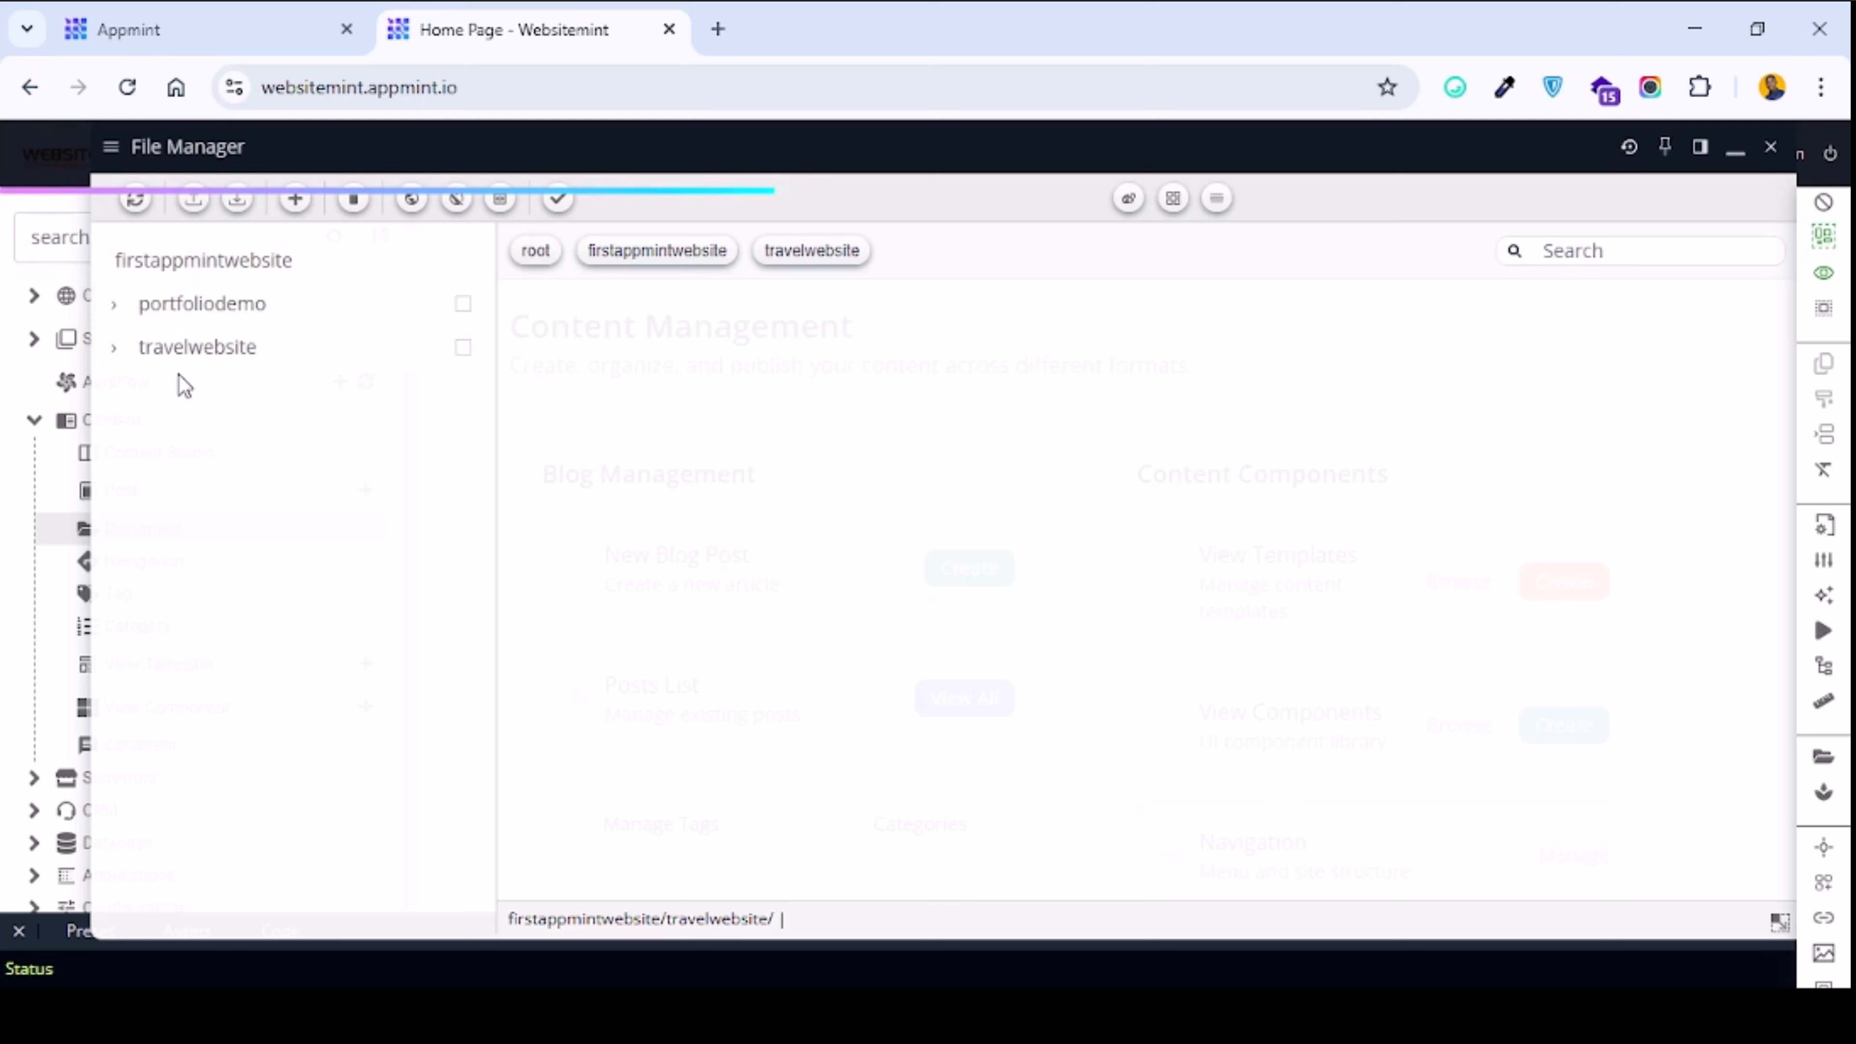
left_click(118, 349)
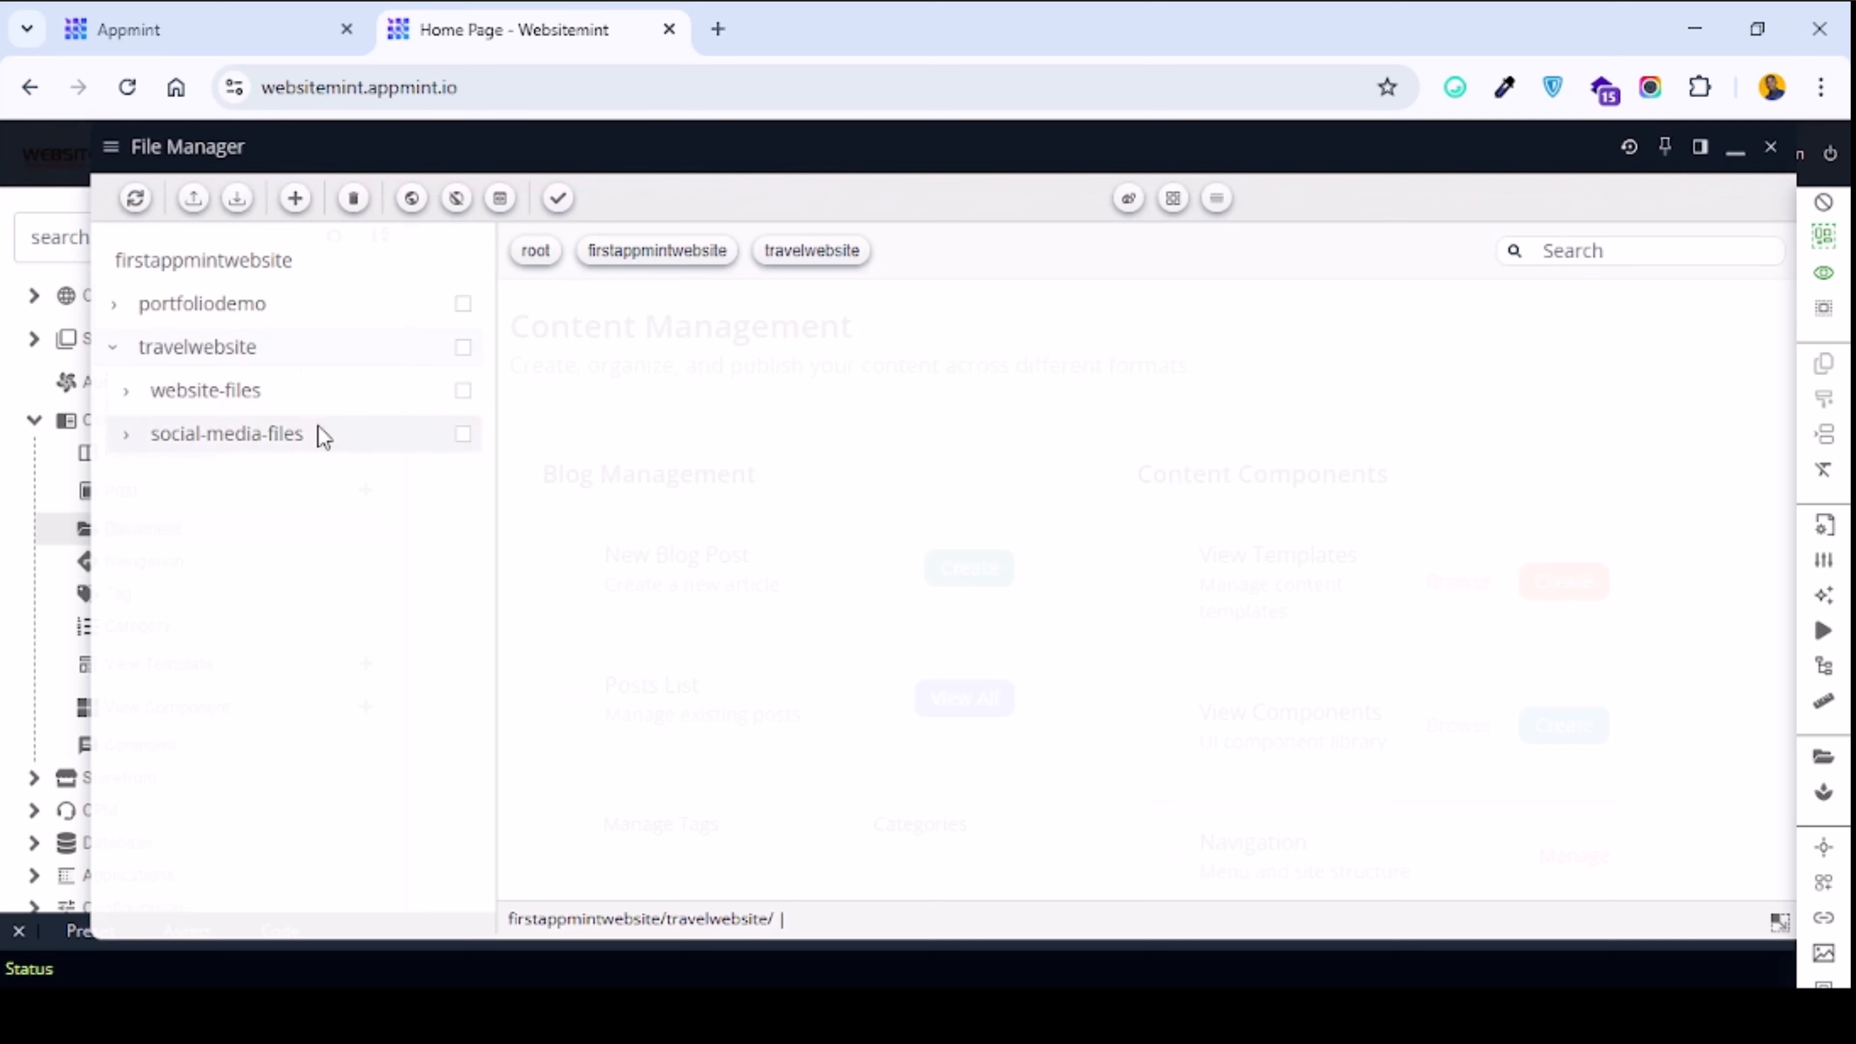
Create a subfolder named email-marketing-files inside travelwebsite and refresh the file listing.
left_click(296, 197)
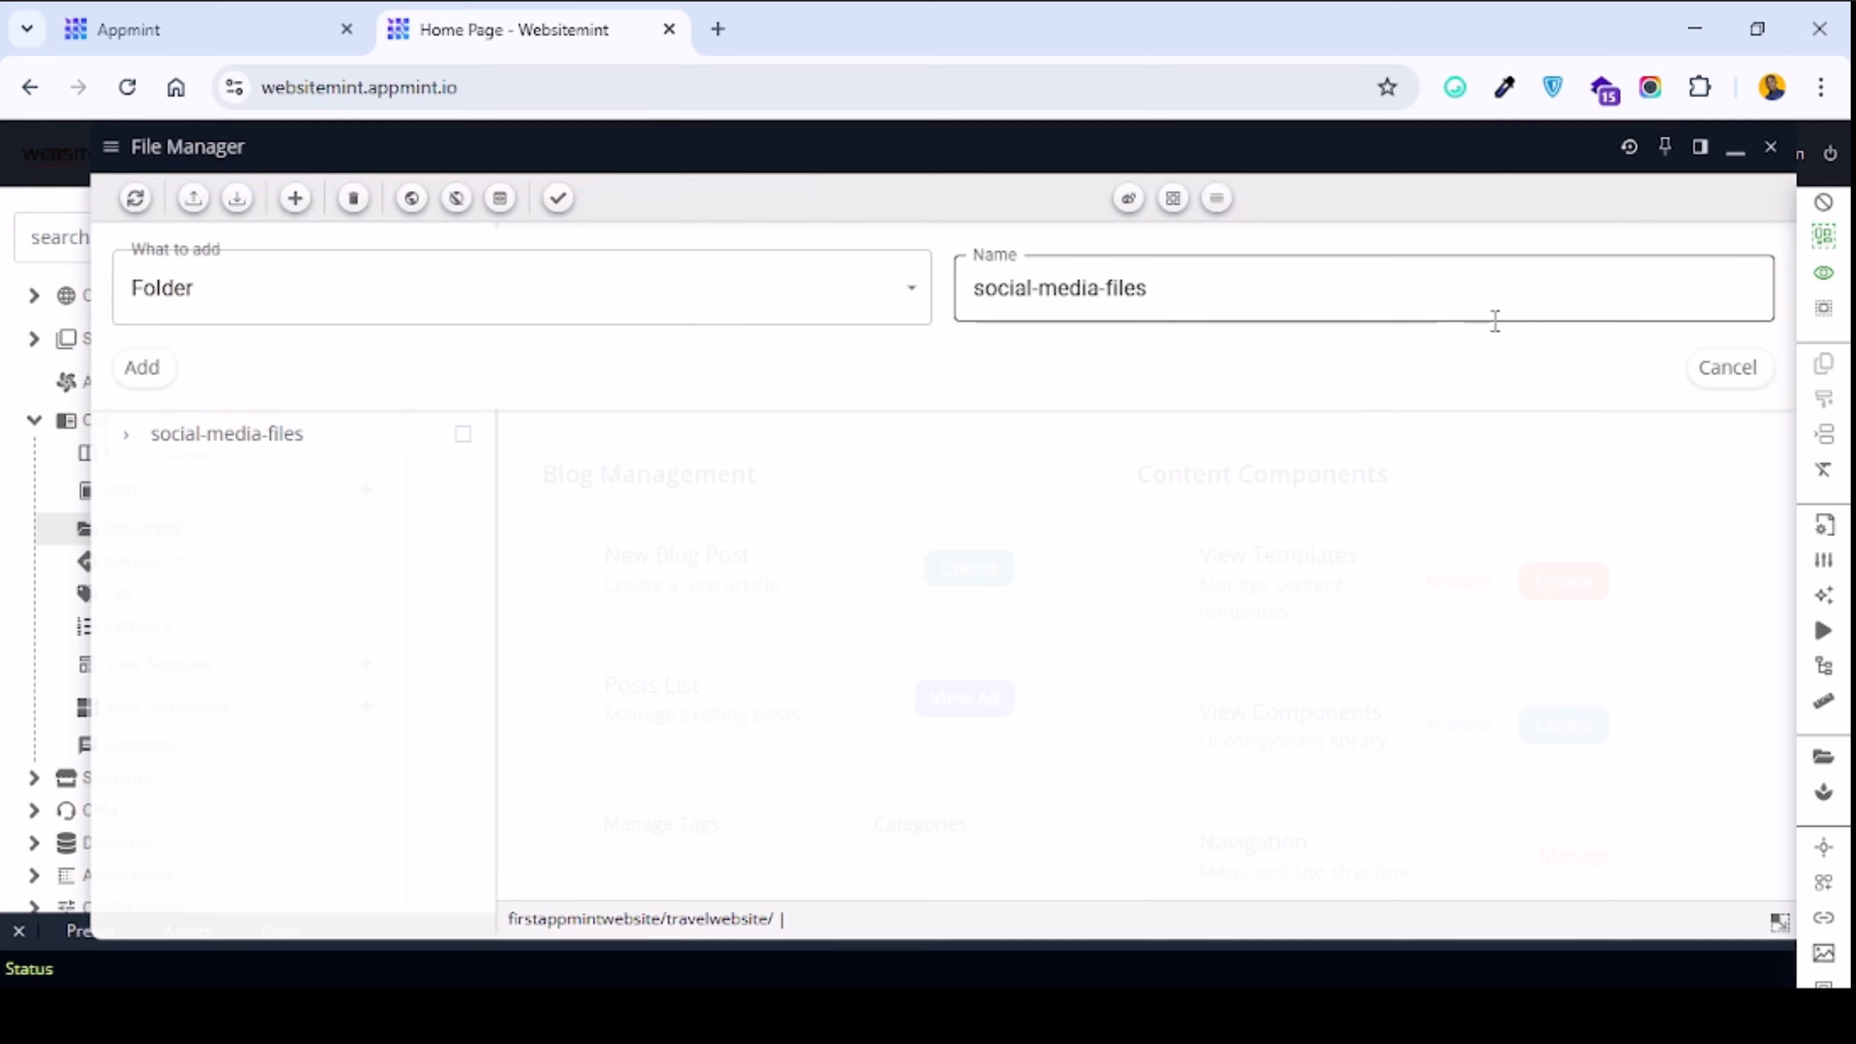
left_click(1390, 311)
key("ctrl+a")
key("BackSpace")
type("ema")
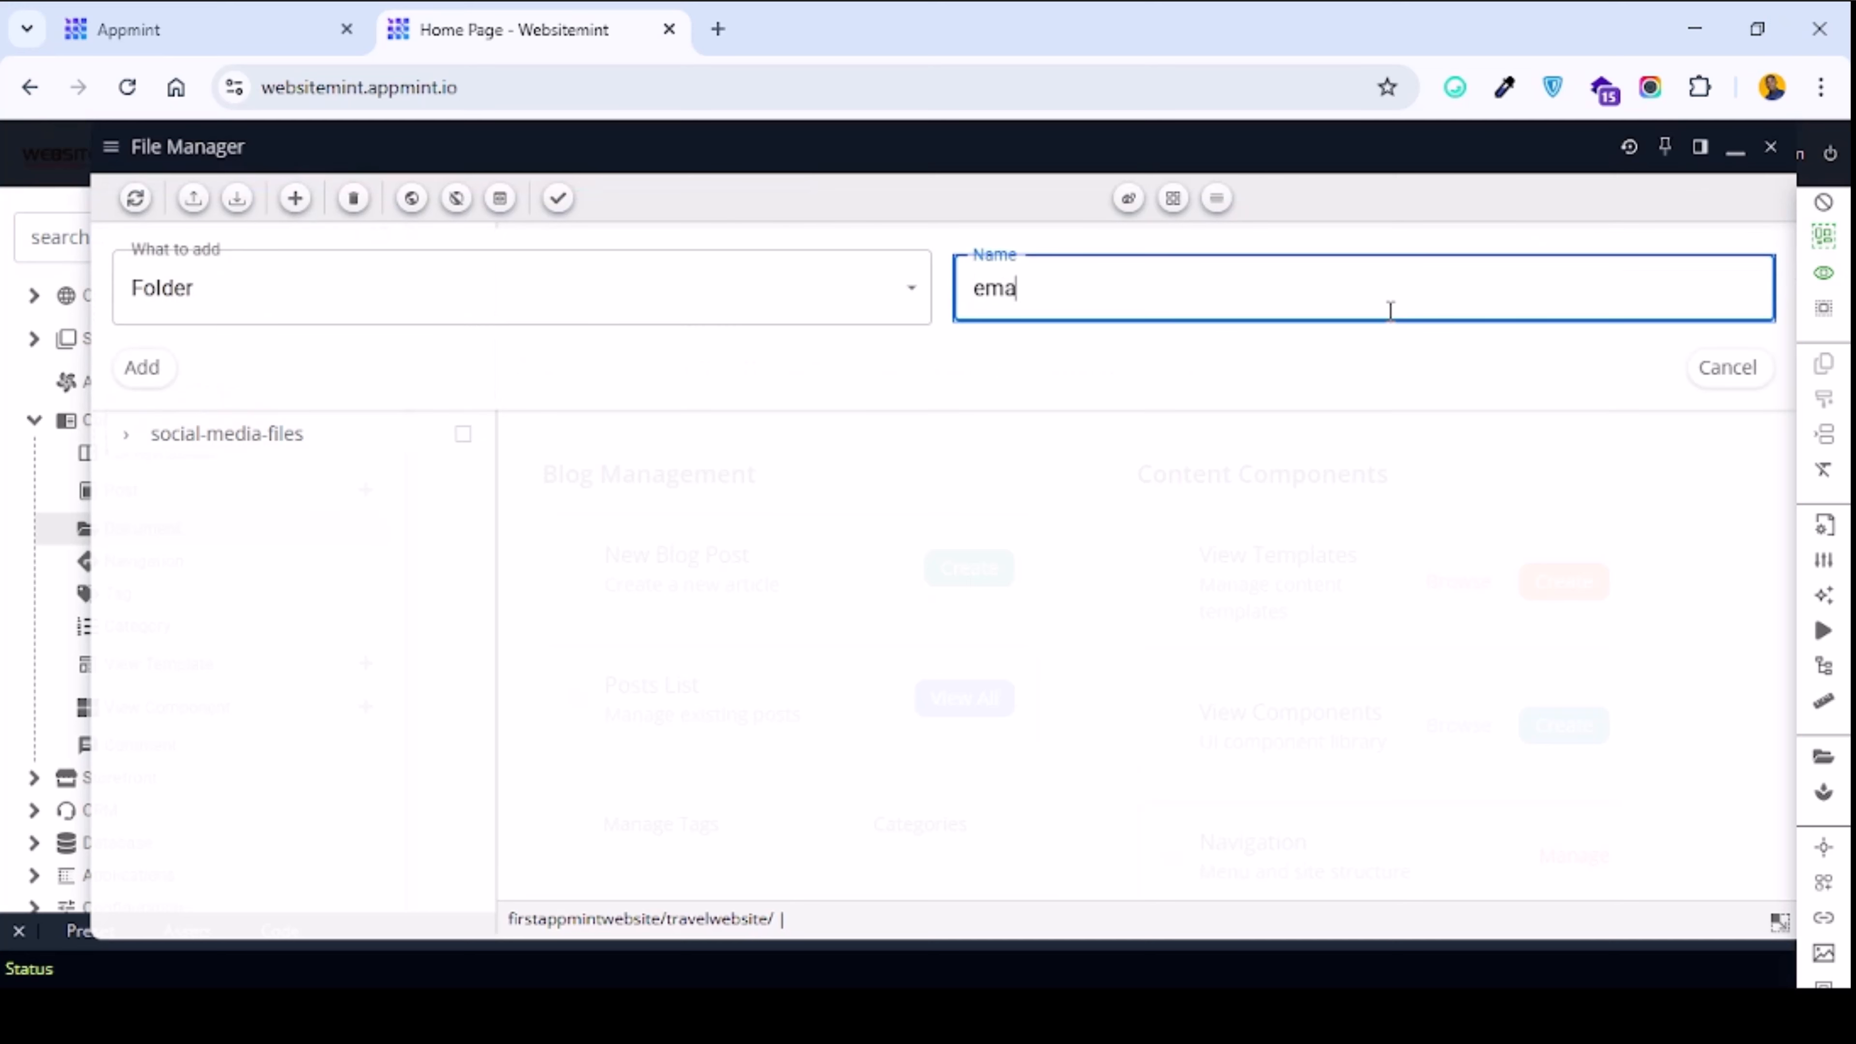
type("il-marketing-files")
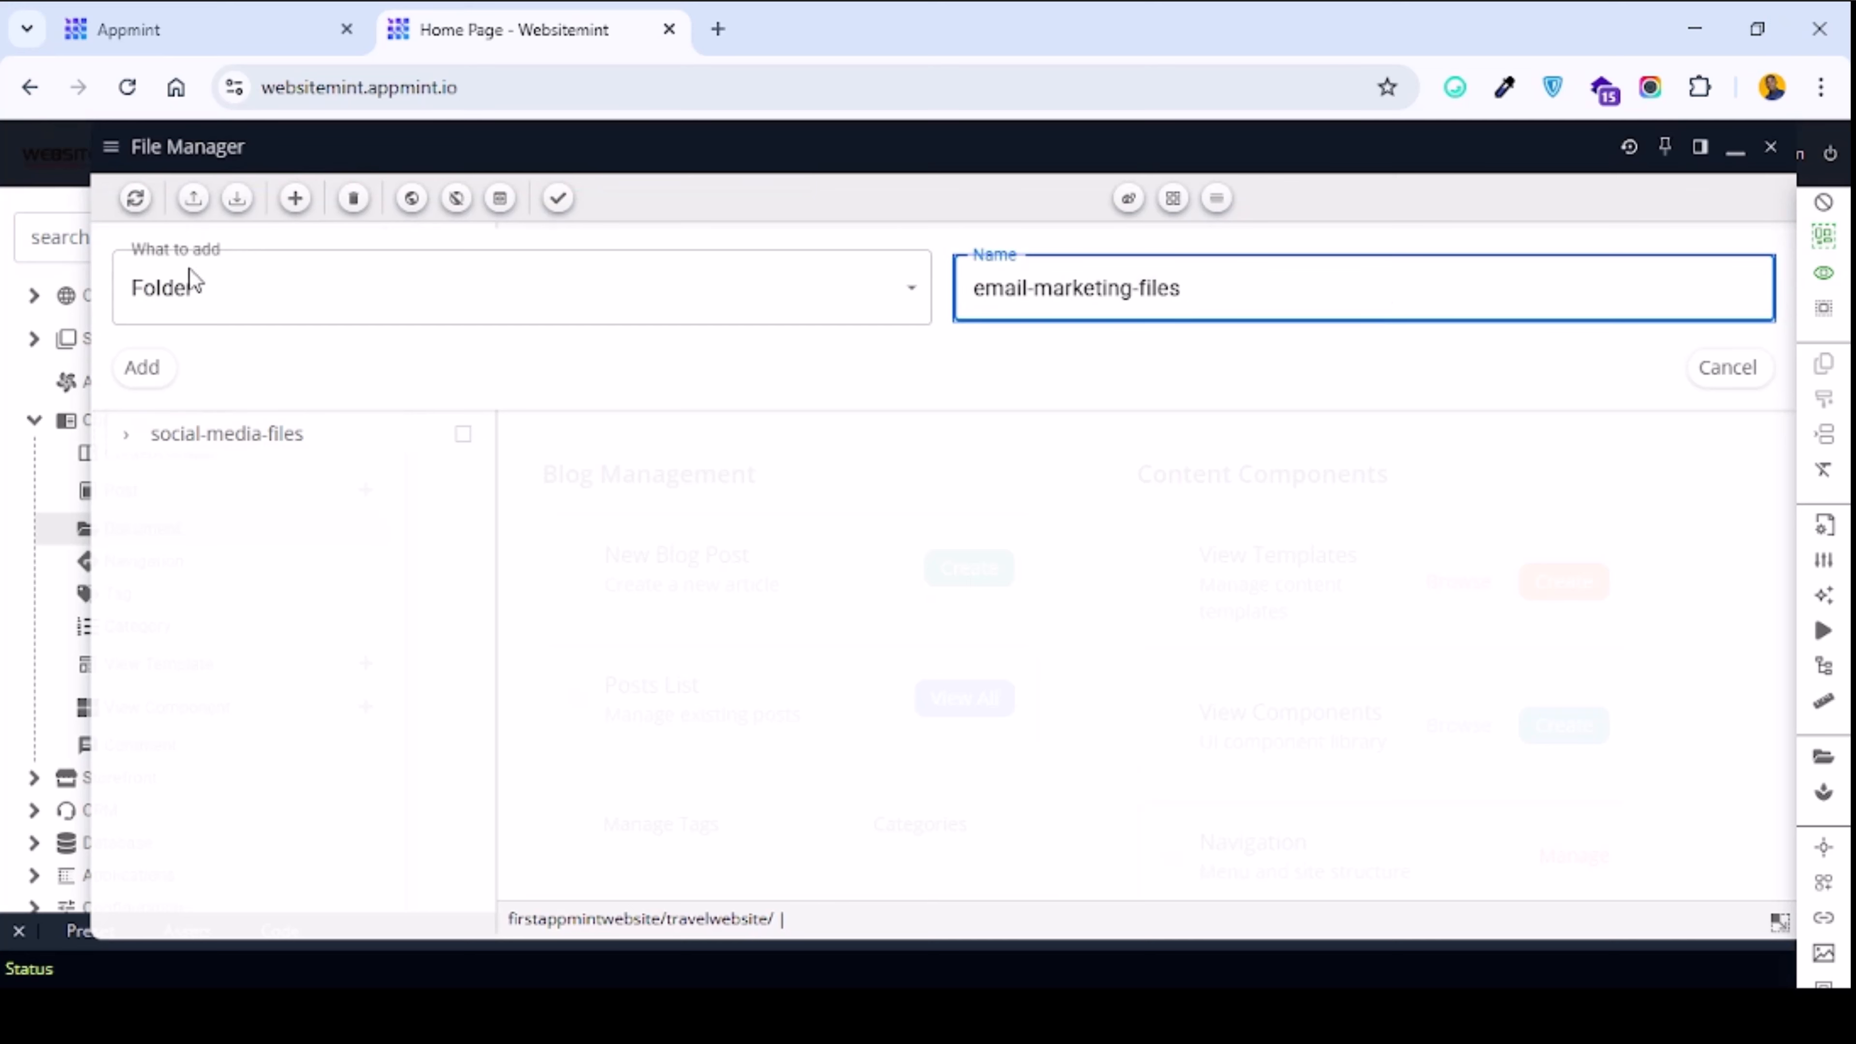
left_click(143, 371)
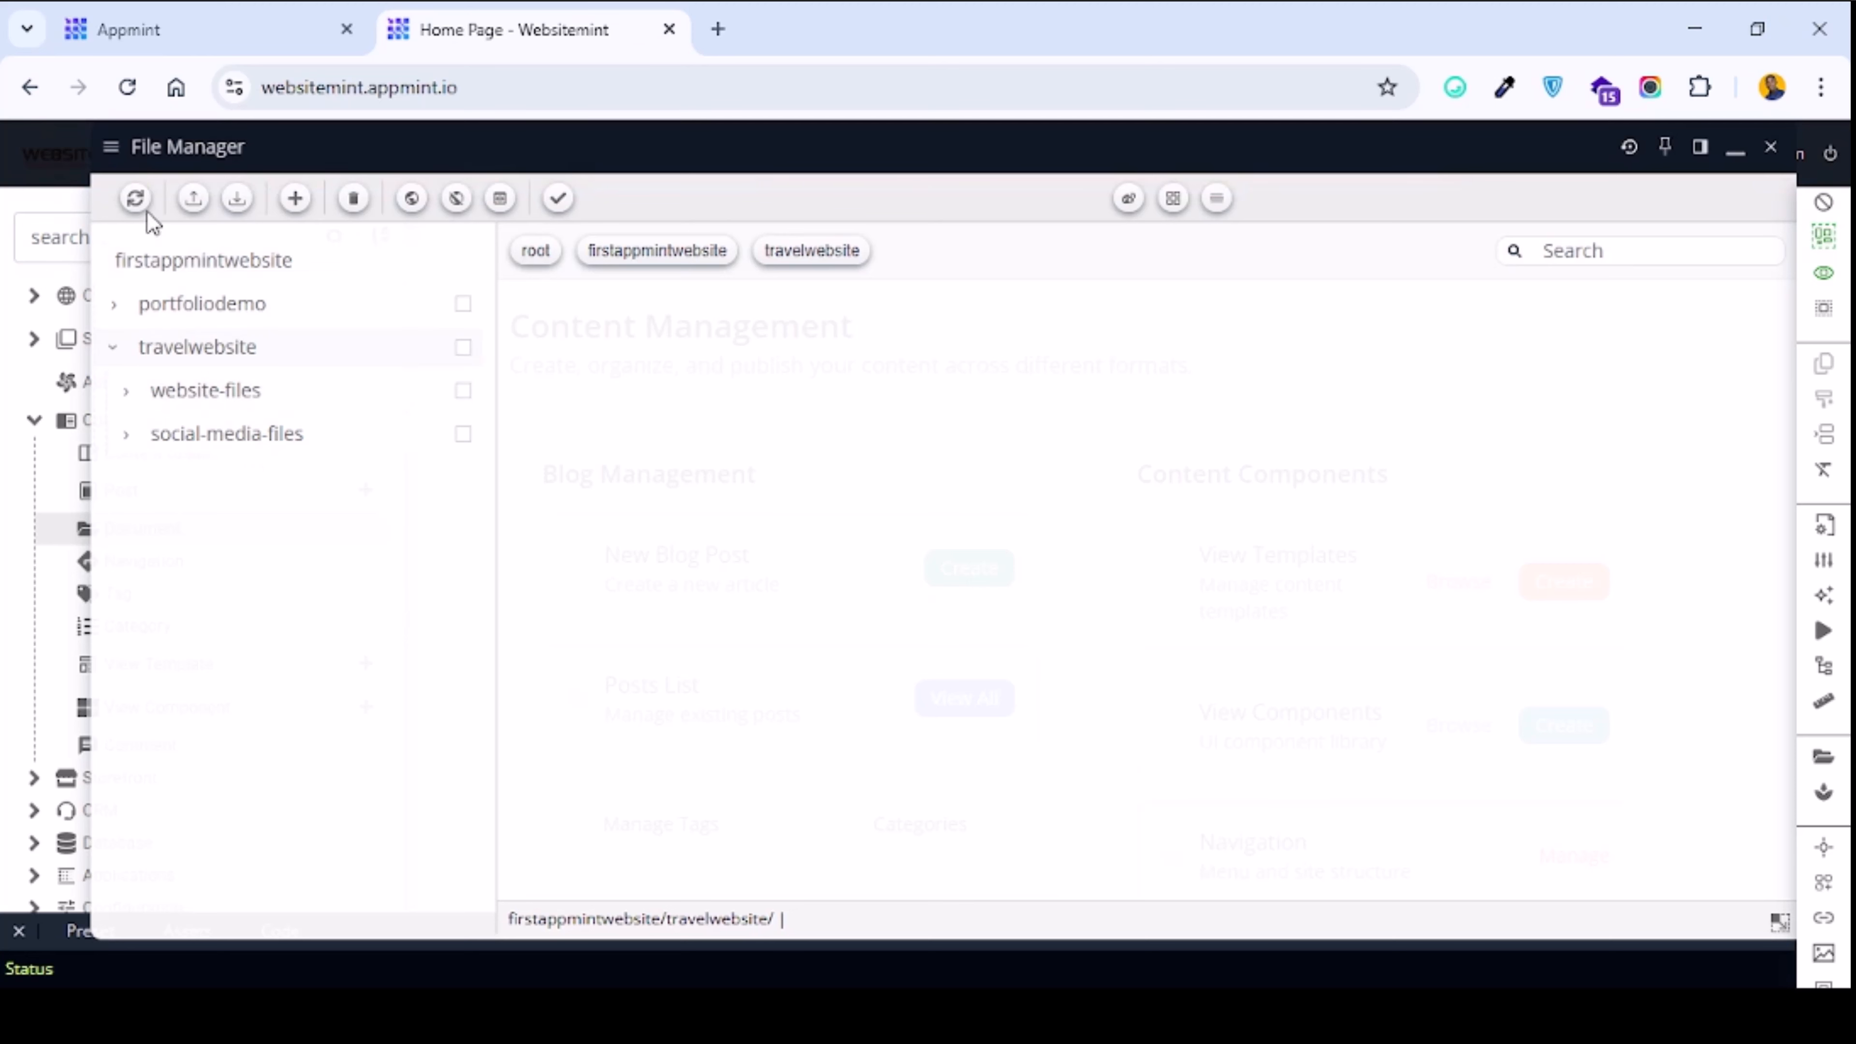
left_click(137, 200)
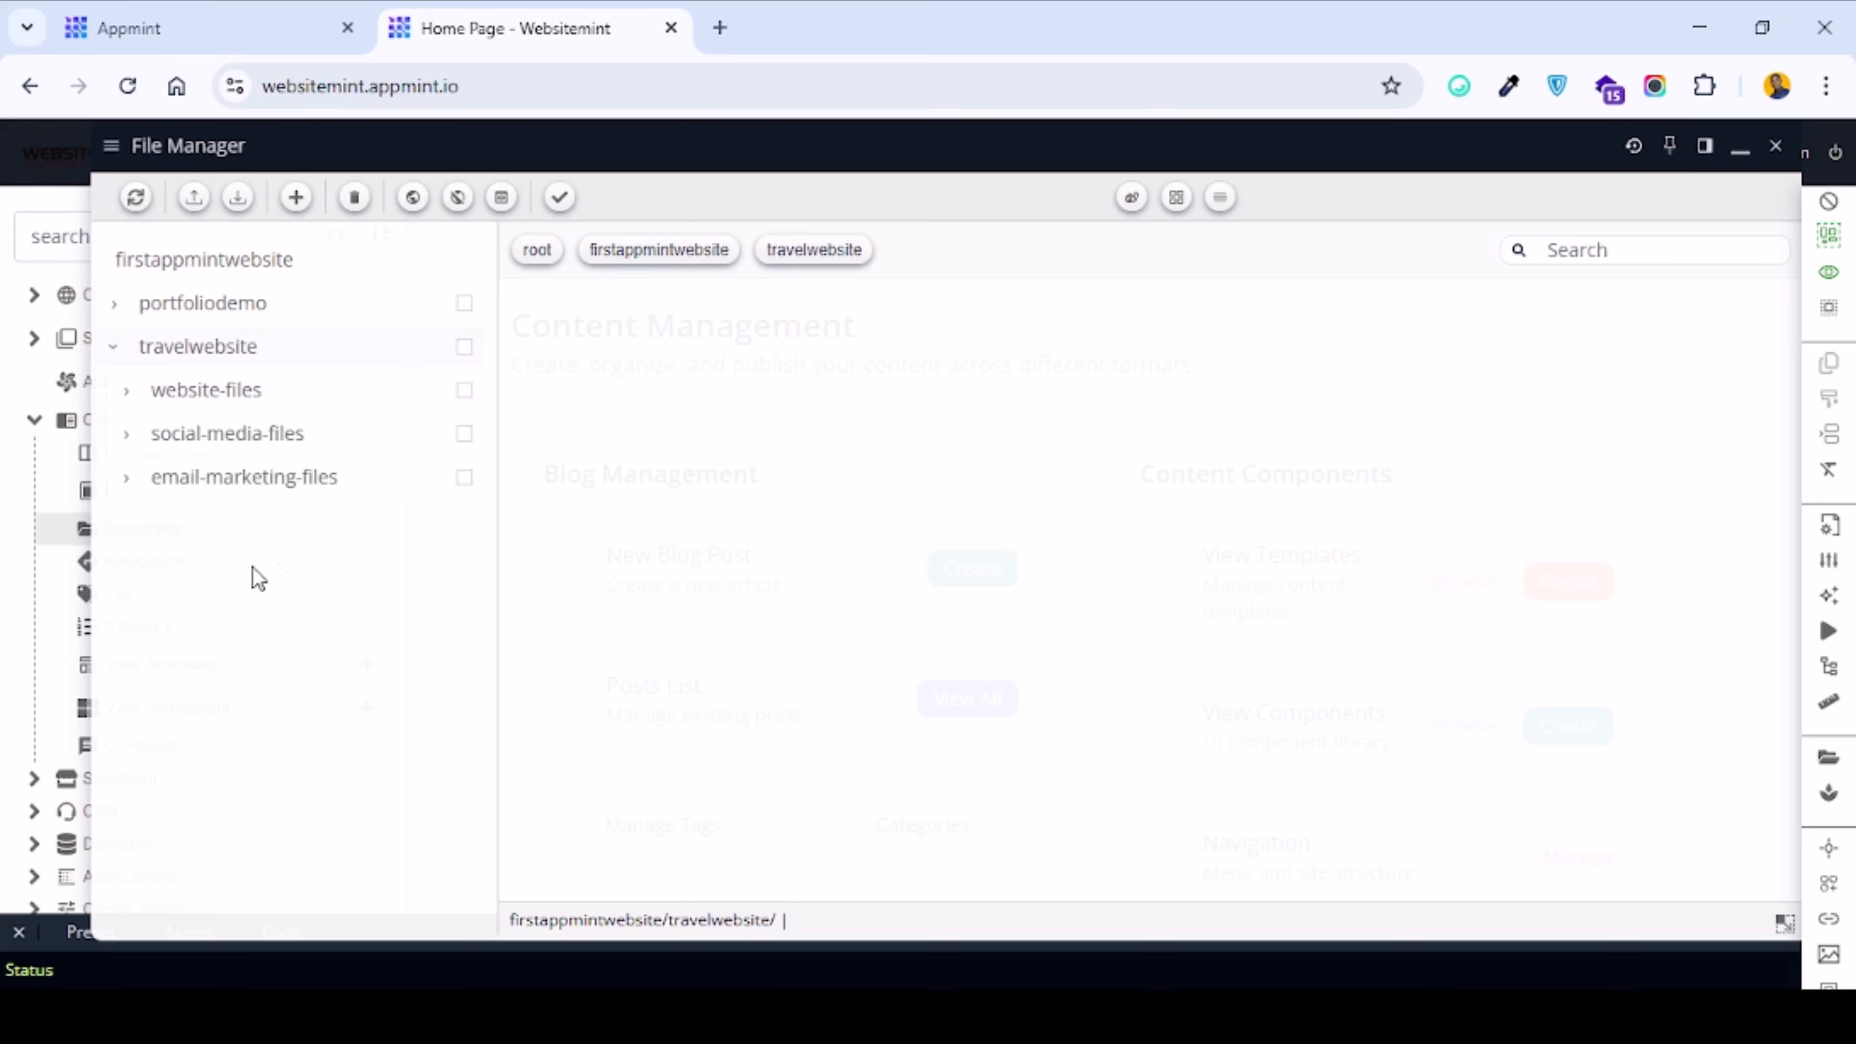
Upload image-tip.jpg from the computer into the website-files folder, refresh the listing and close the upload area.
left_click(200, 403)
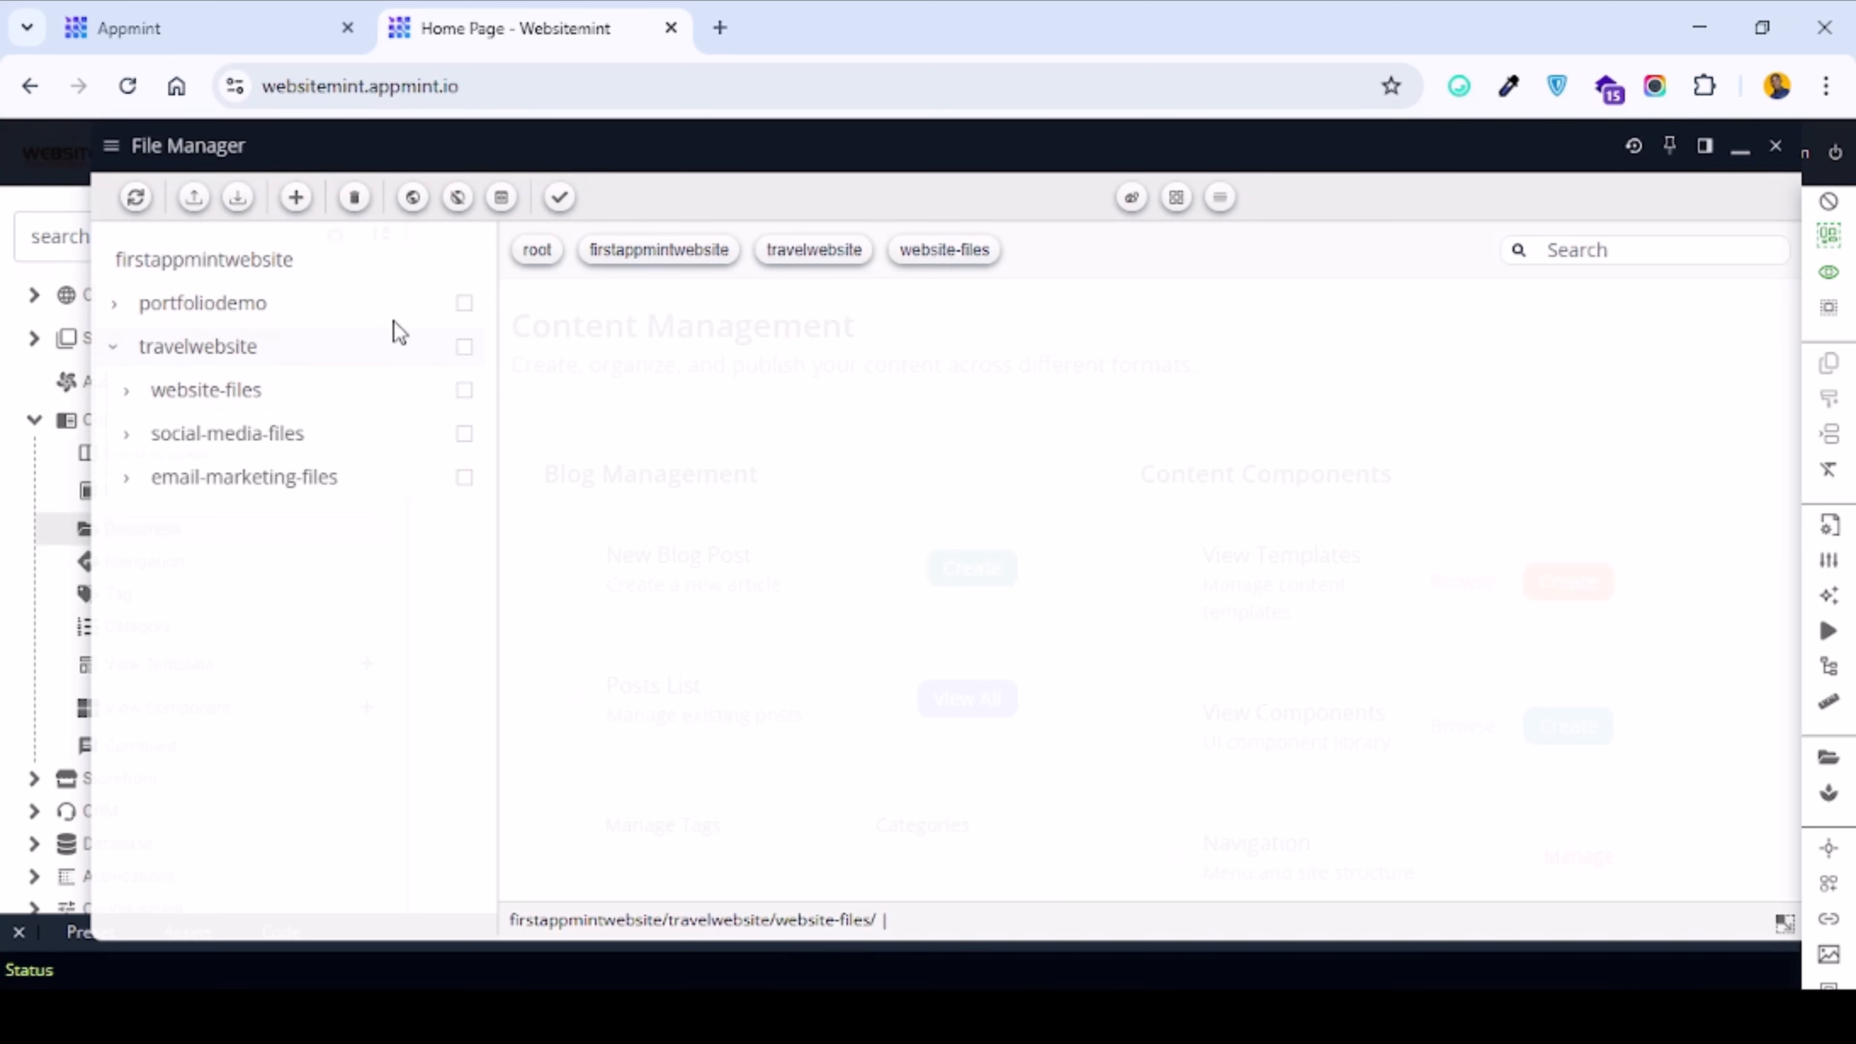
left_click(194, 199)
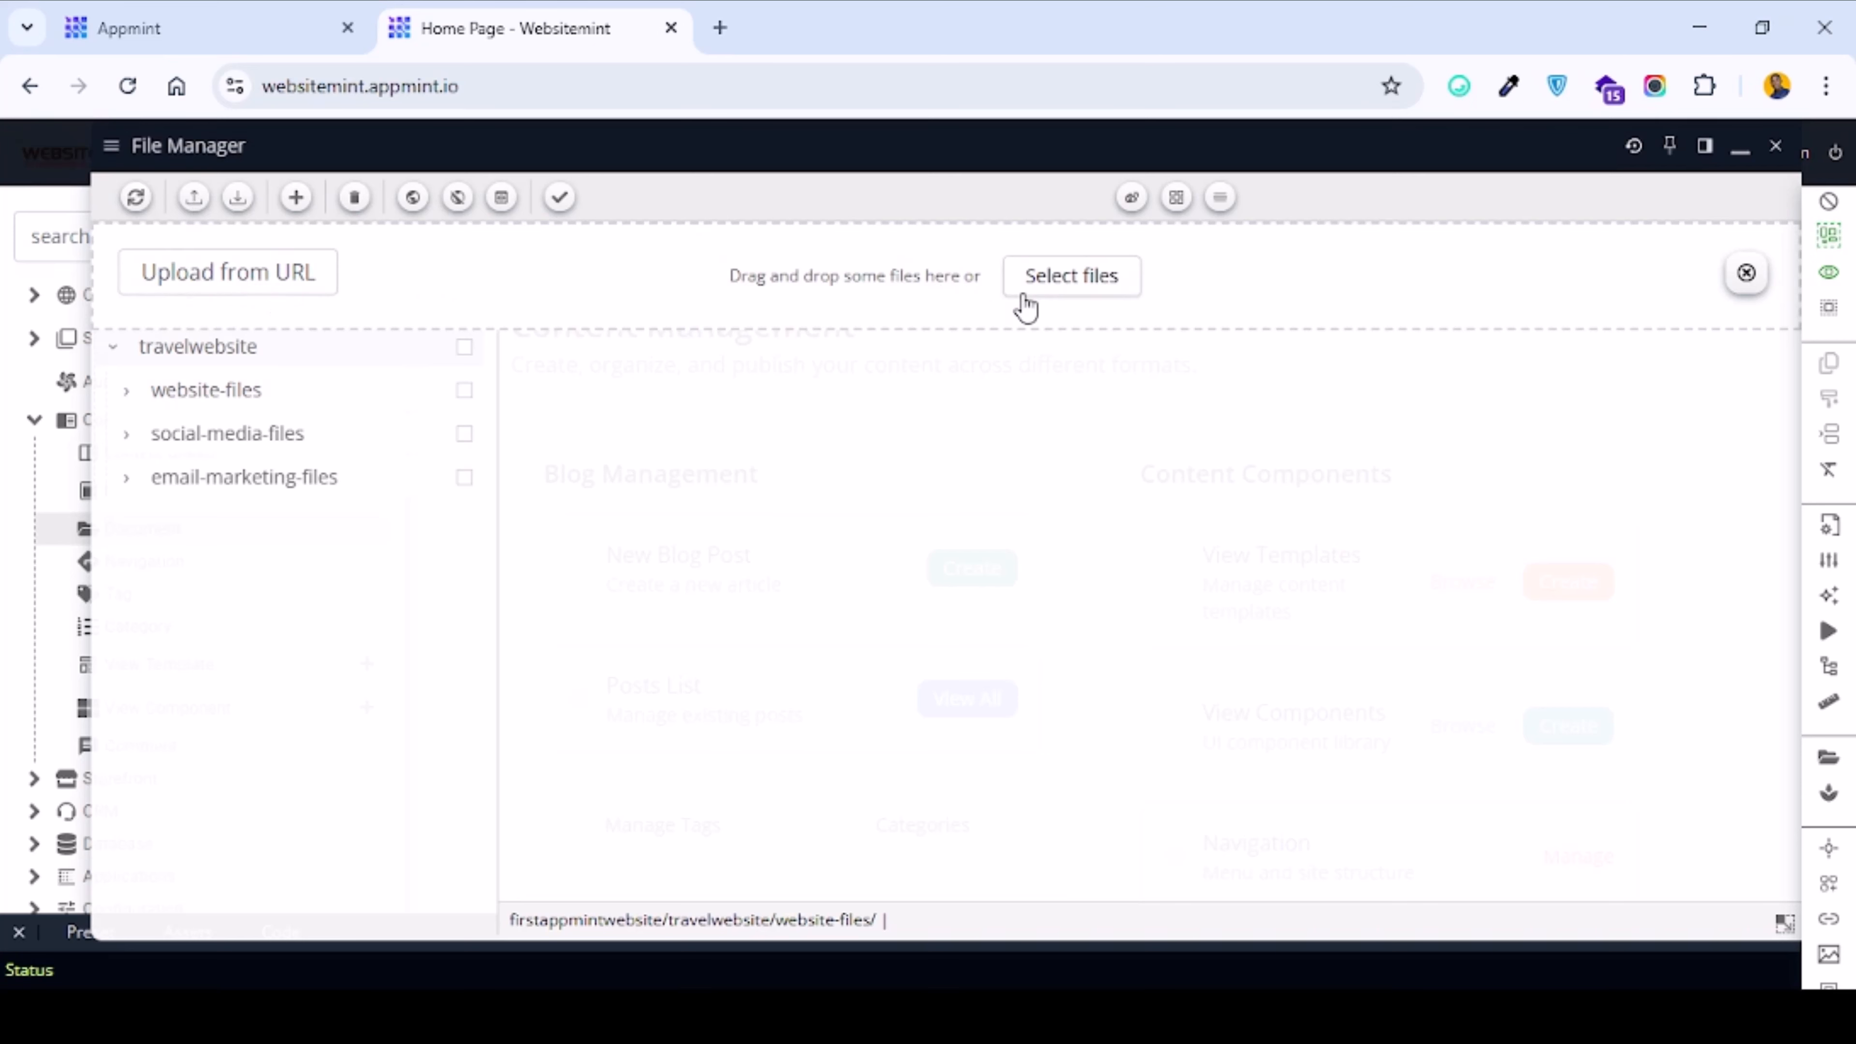
left_click(1089, 296)
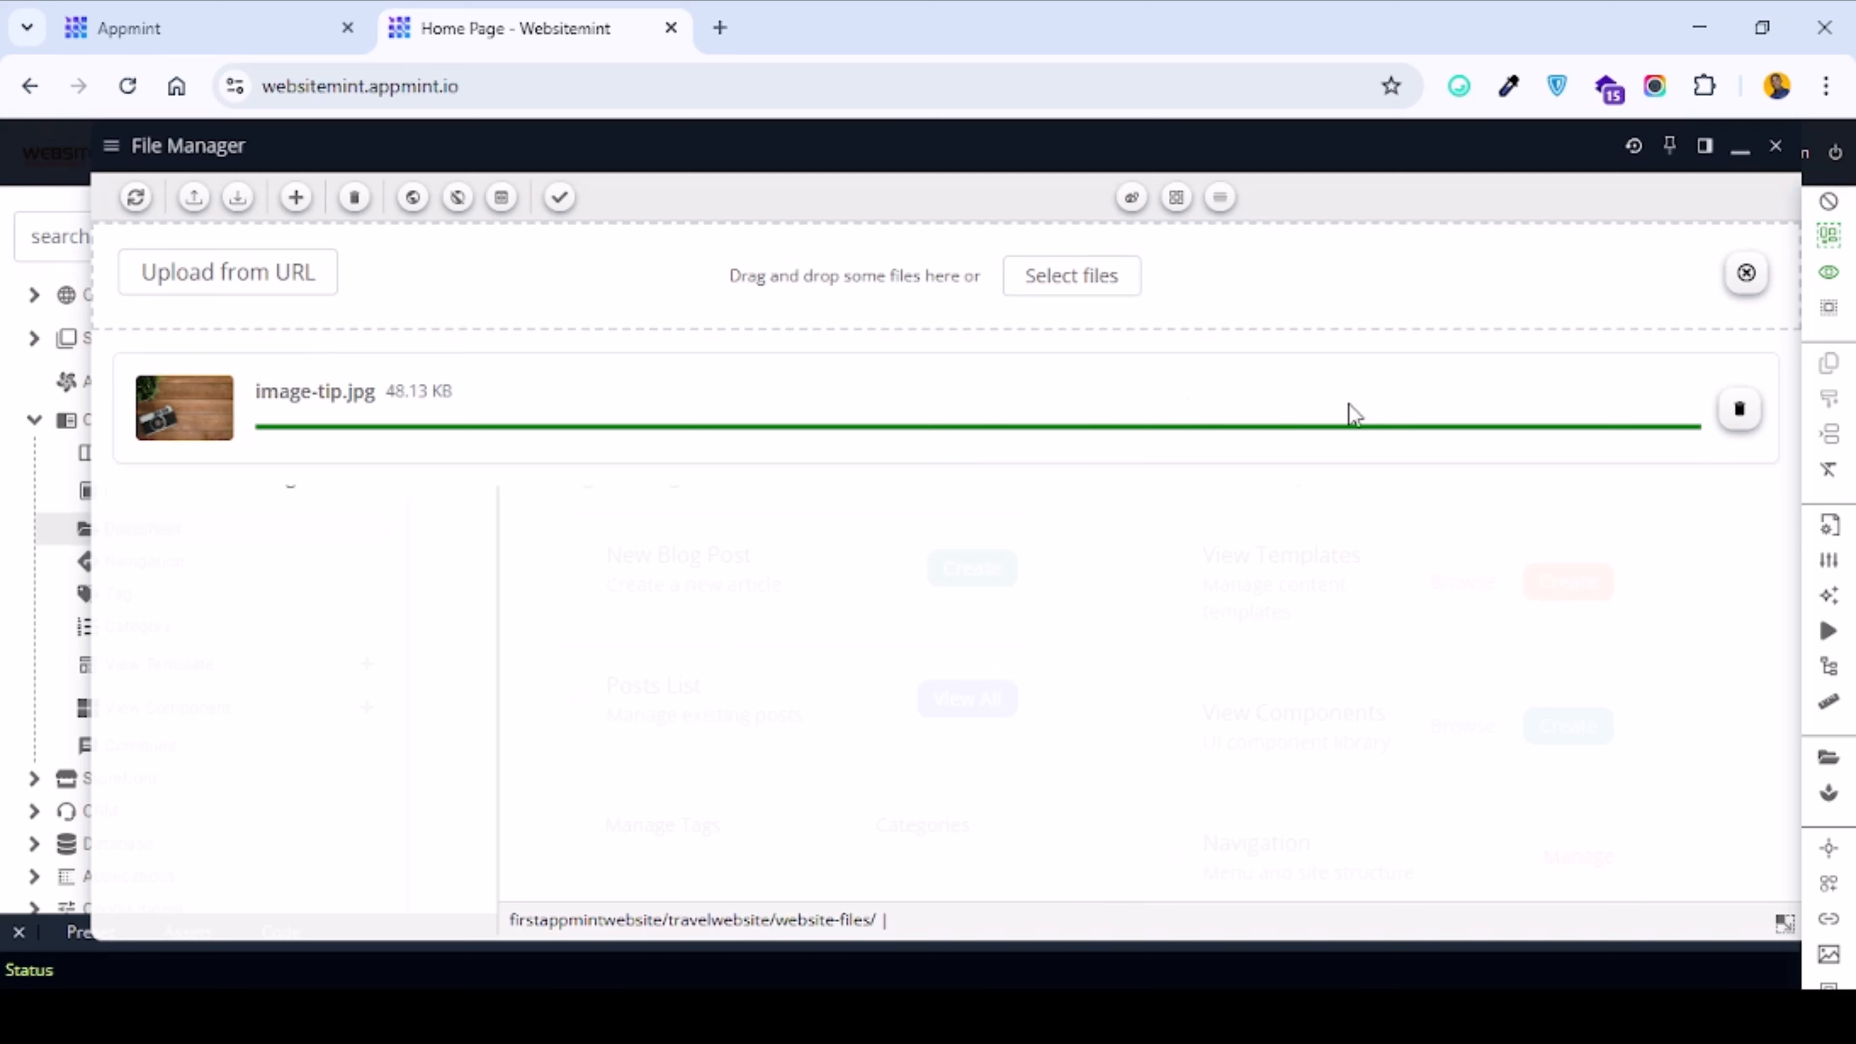
left_click(135, 202)
mouse_move(598, 663)
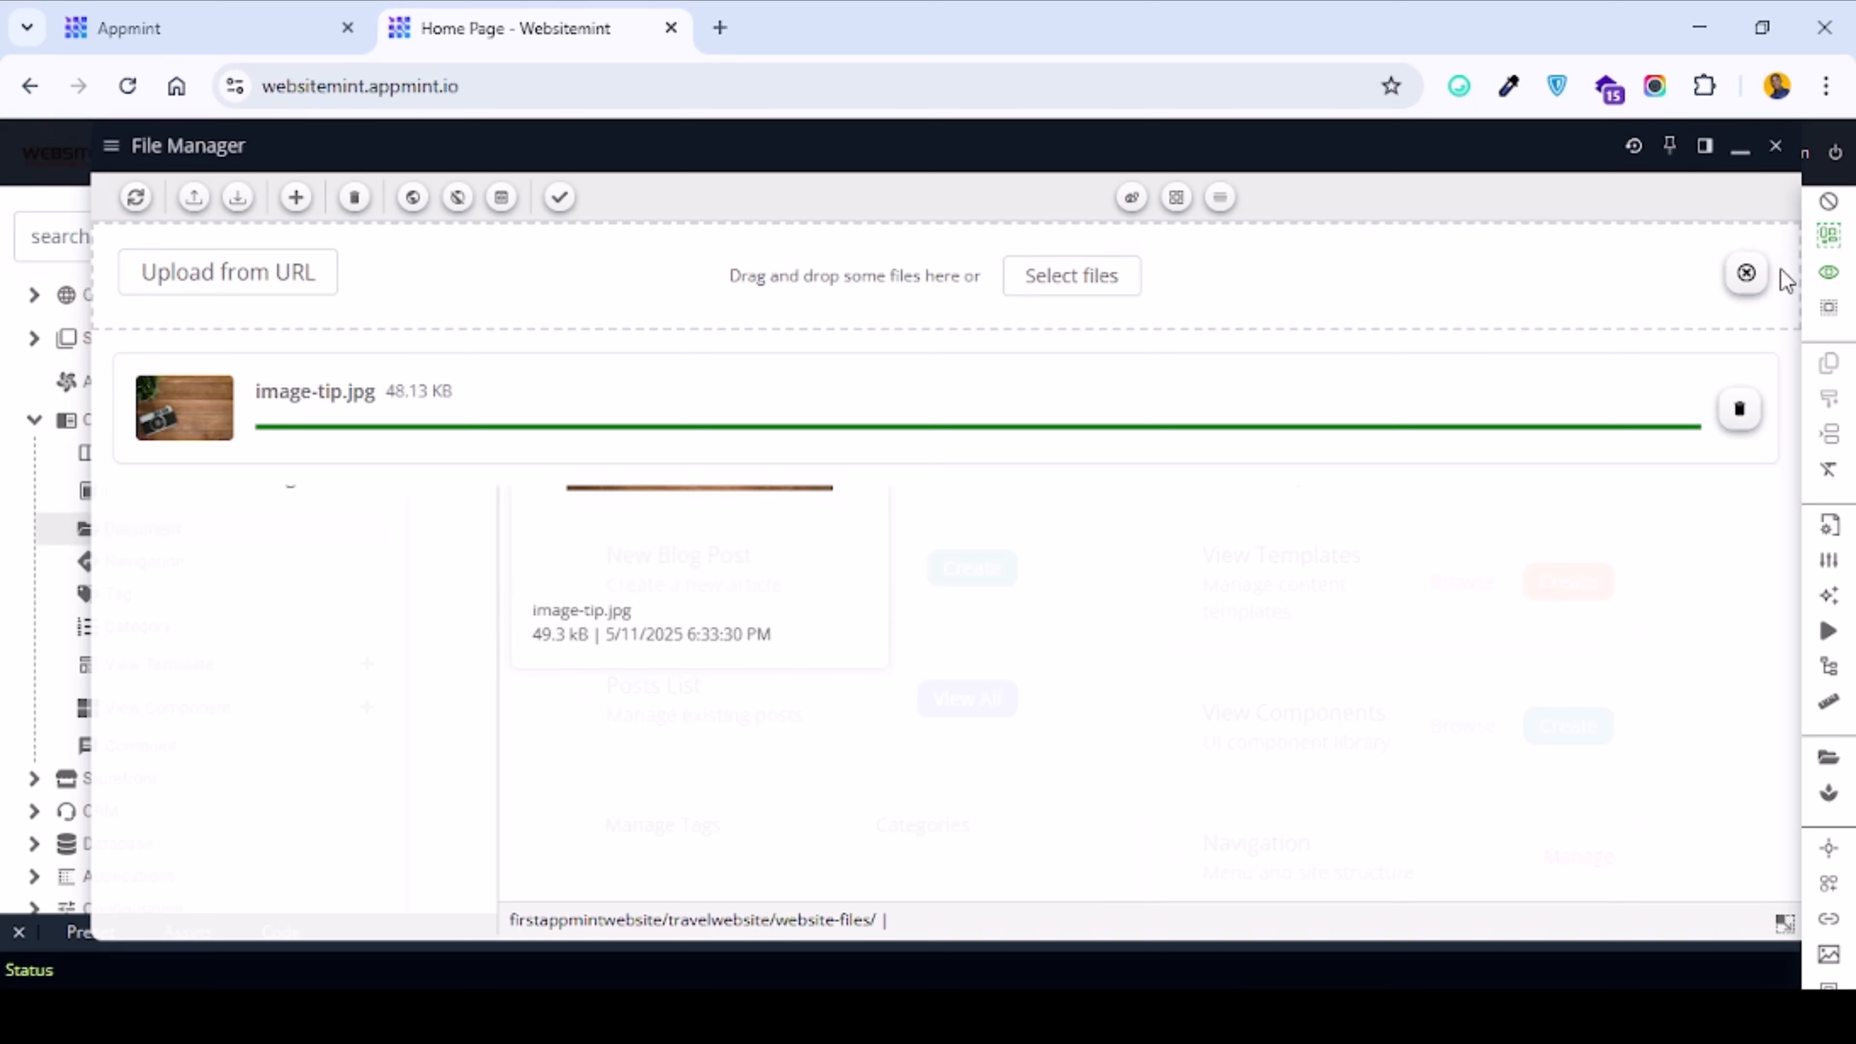
left_click(1746, 275)
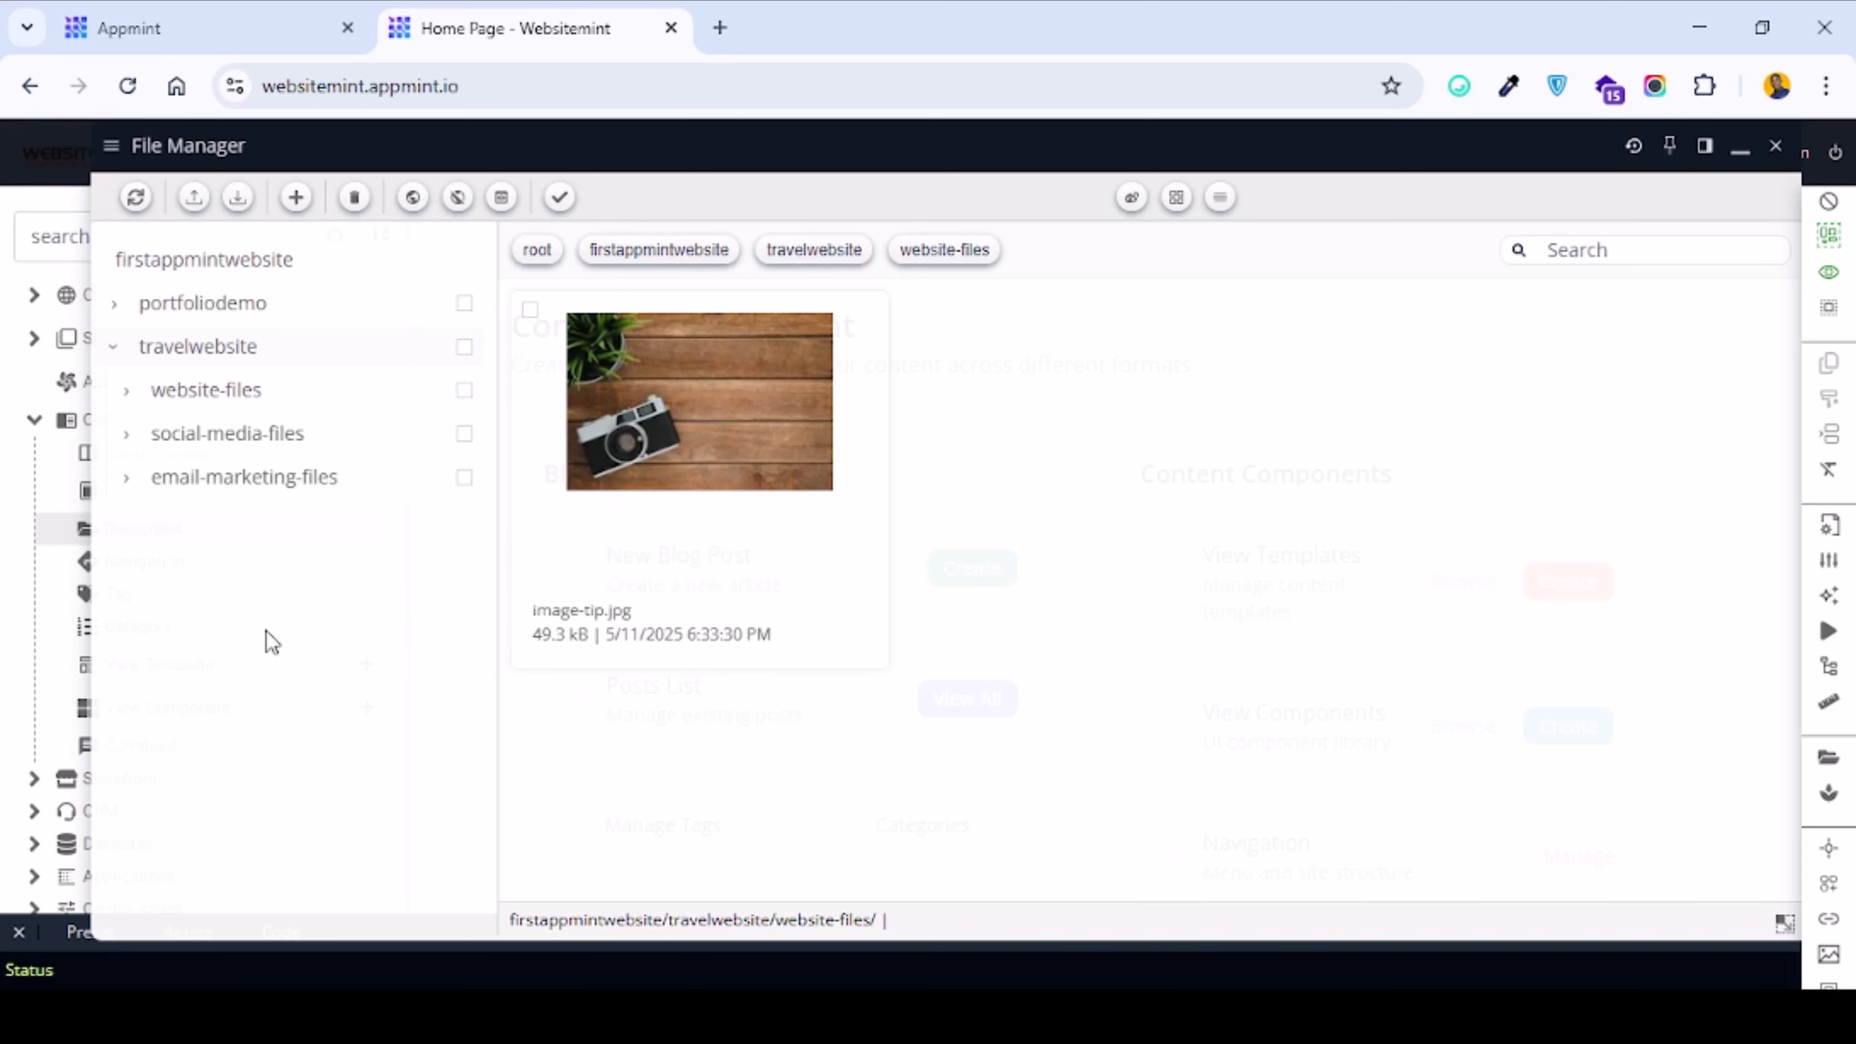
Upload TheAgencyTransformationChecklistVn01.pdf from the computer into the email-marketing-files folder, refresh the listing and close the upload area.
left_click(277, 479)
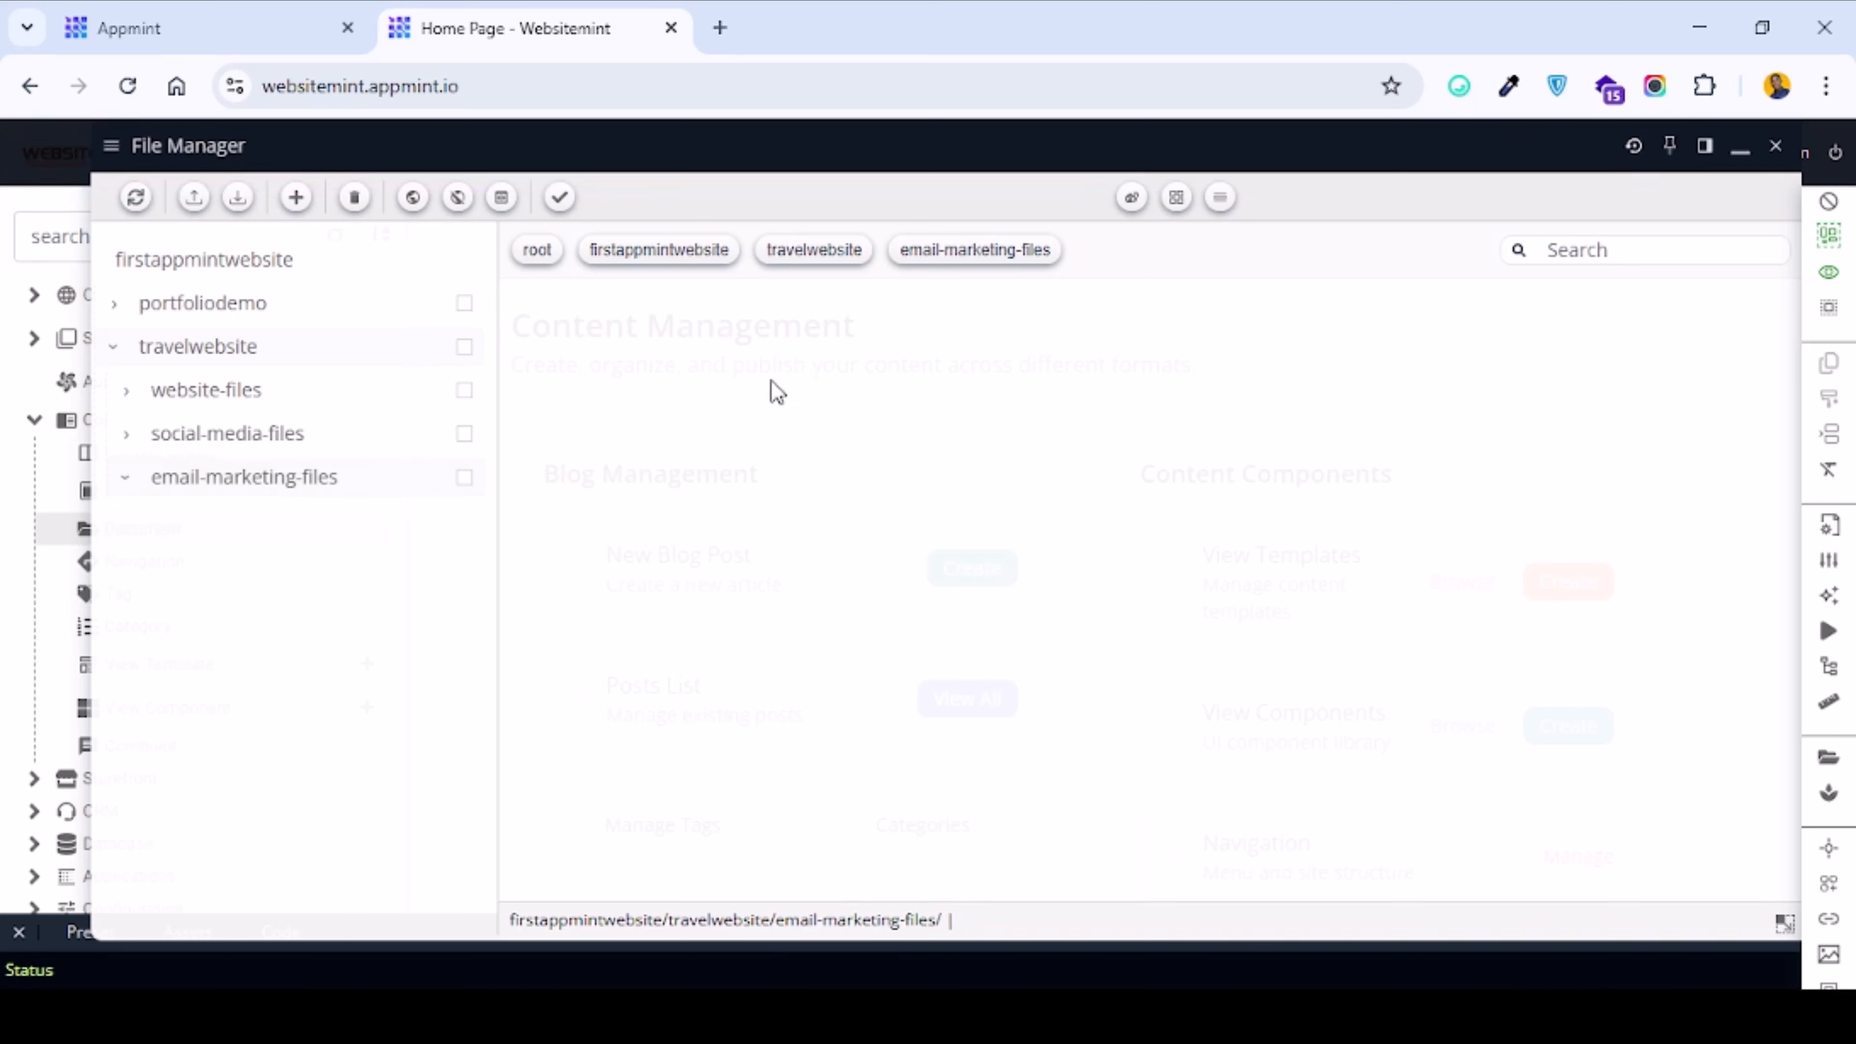
left_click(193, 198)
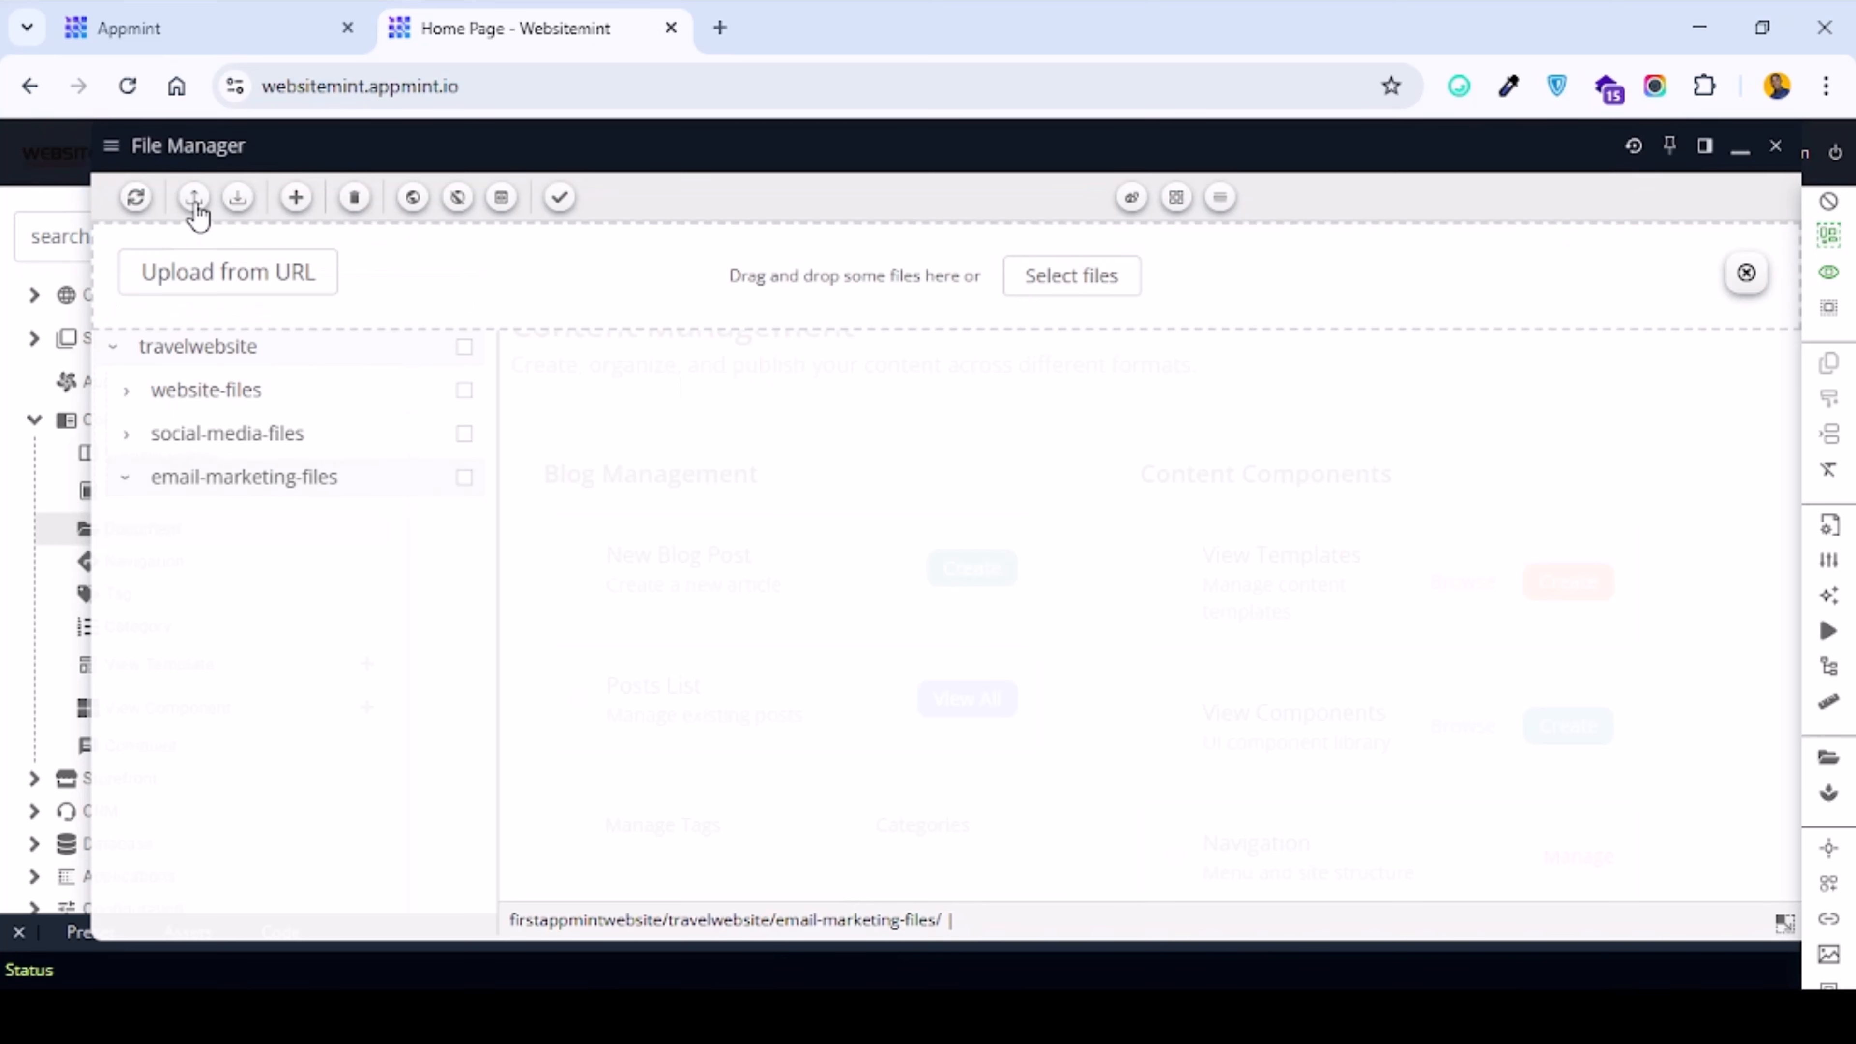
left_click(1078, 291)
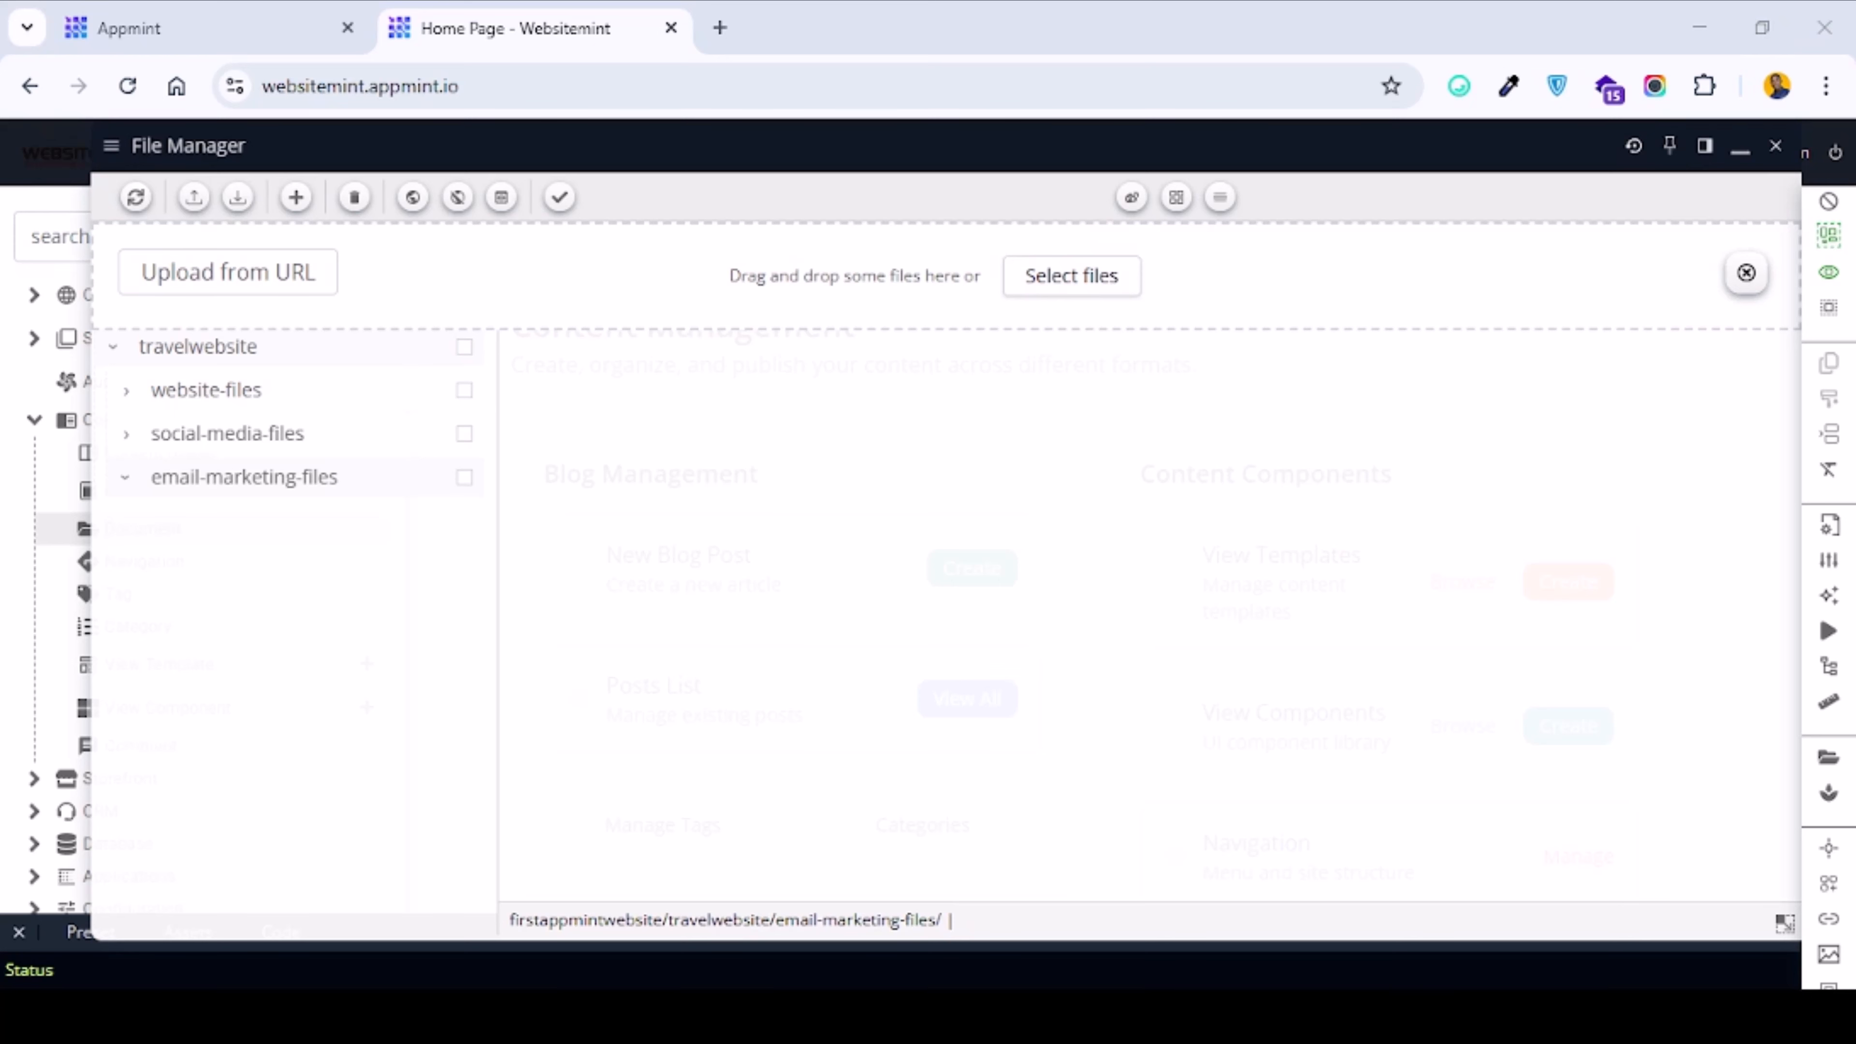
double_click(1389, 306)
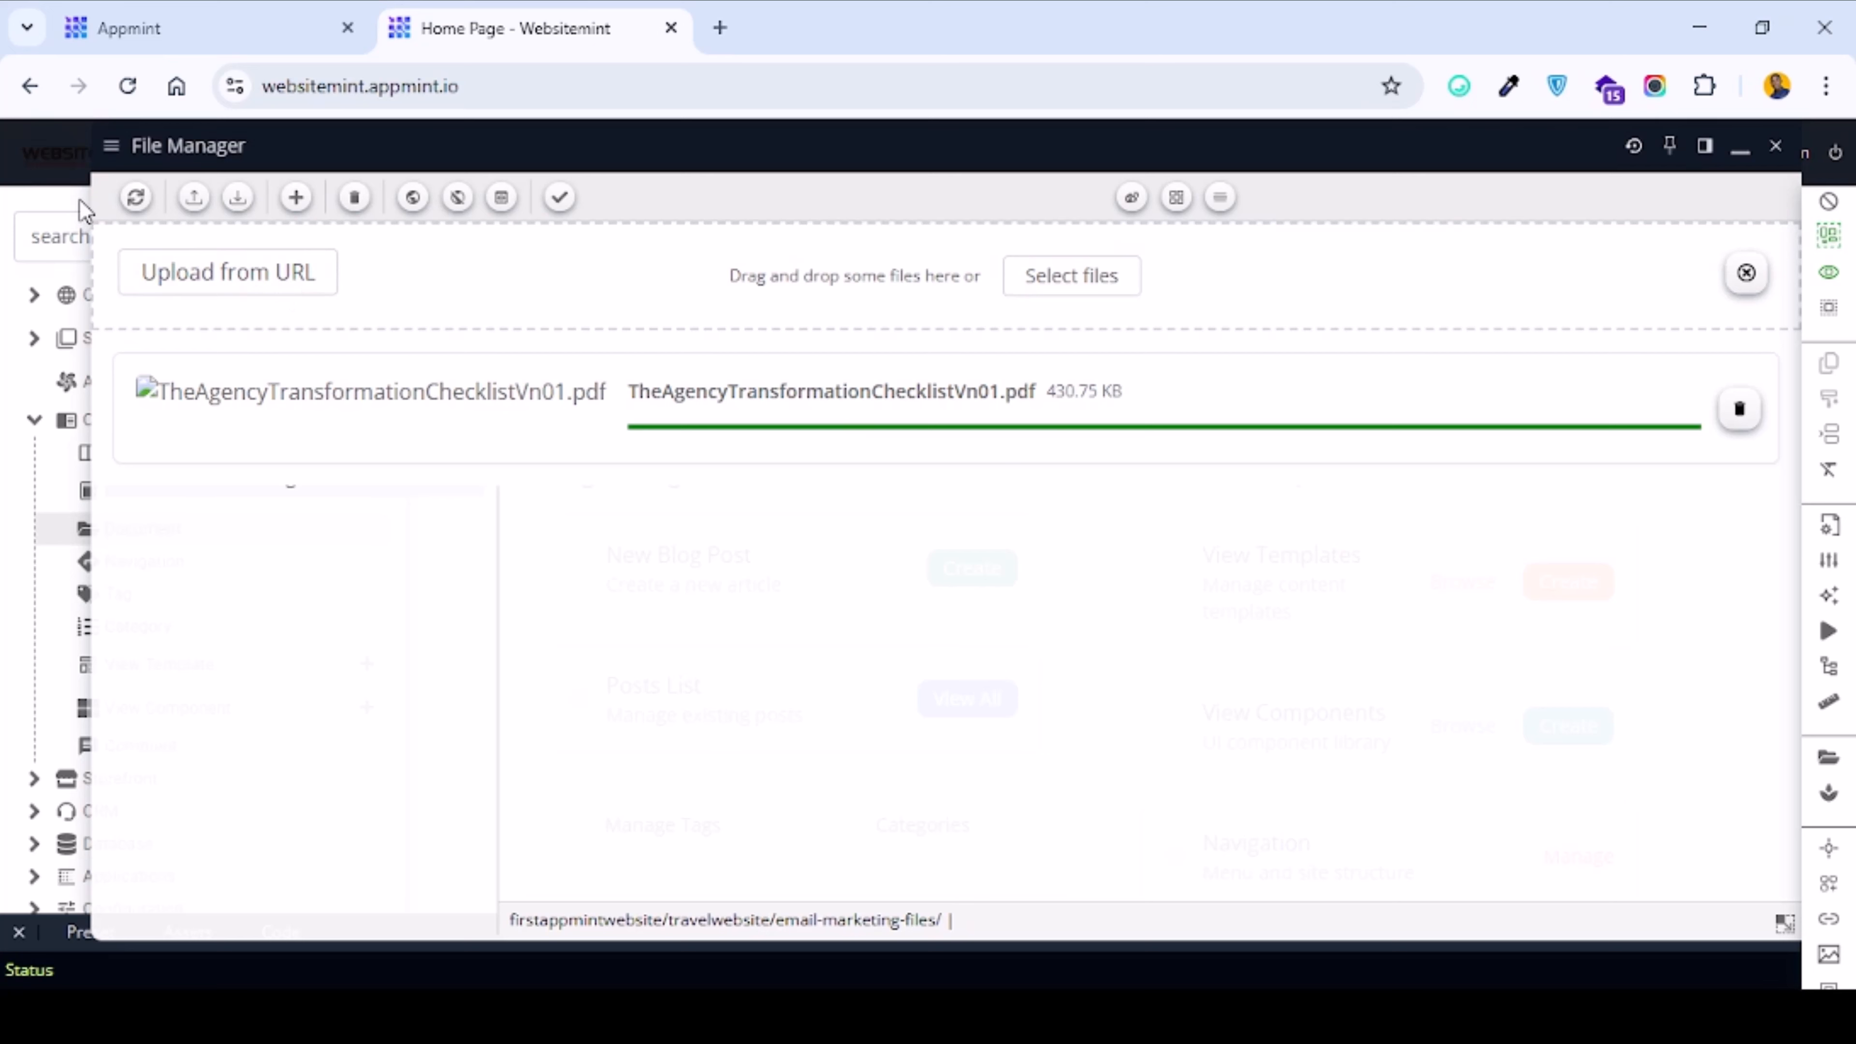
left_click(149, 209)
mouse_move(638, 596)
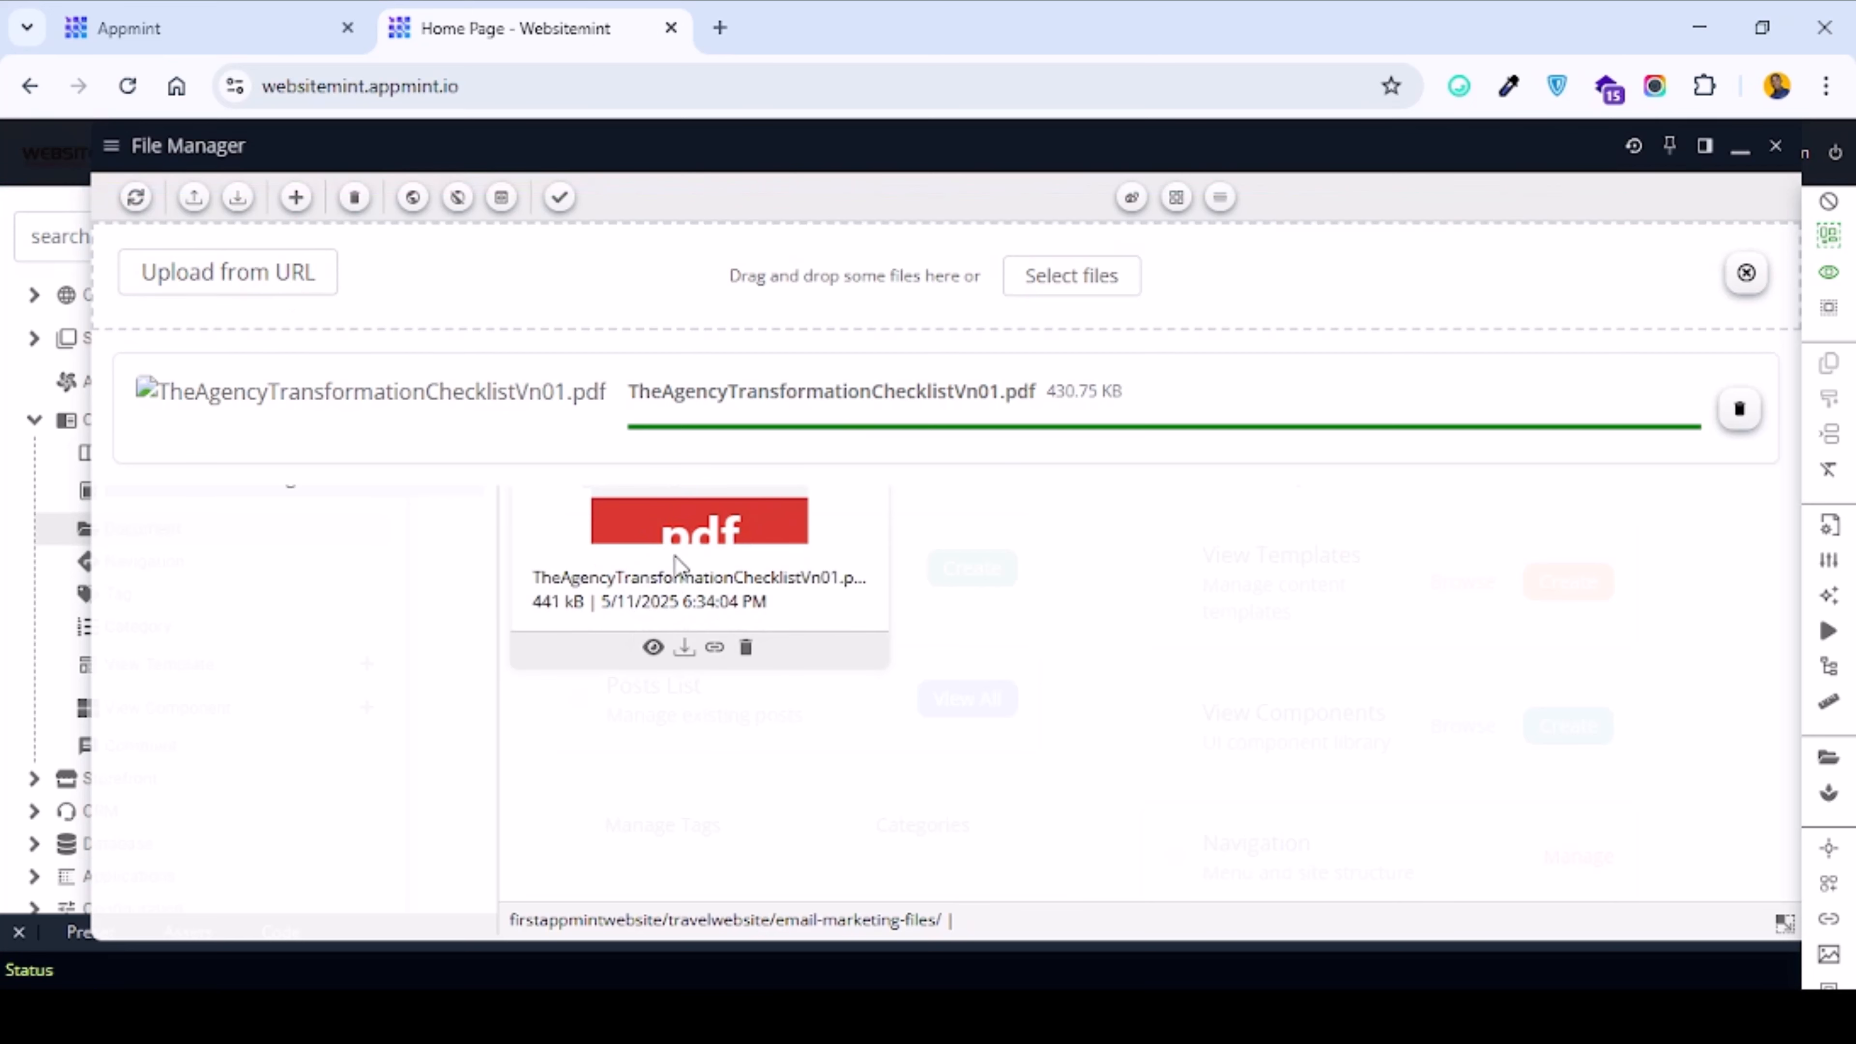
left_click(1746, 274)
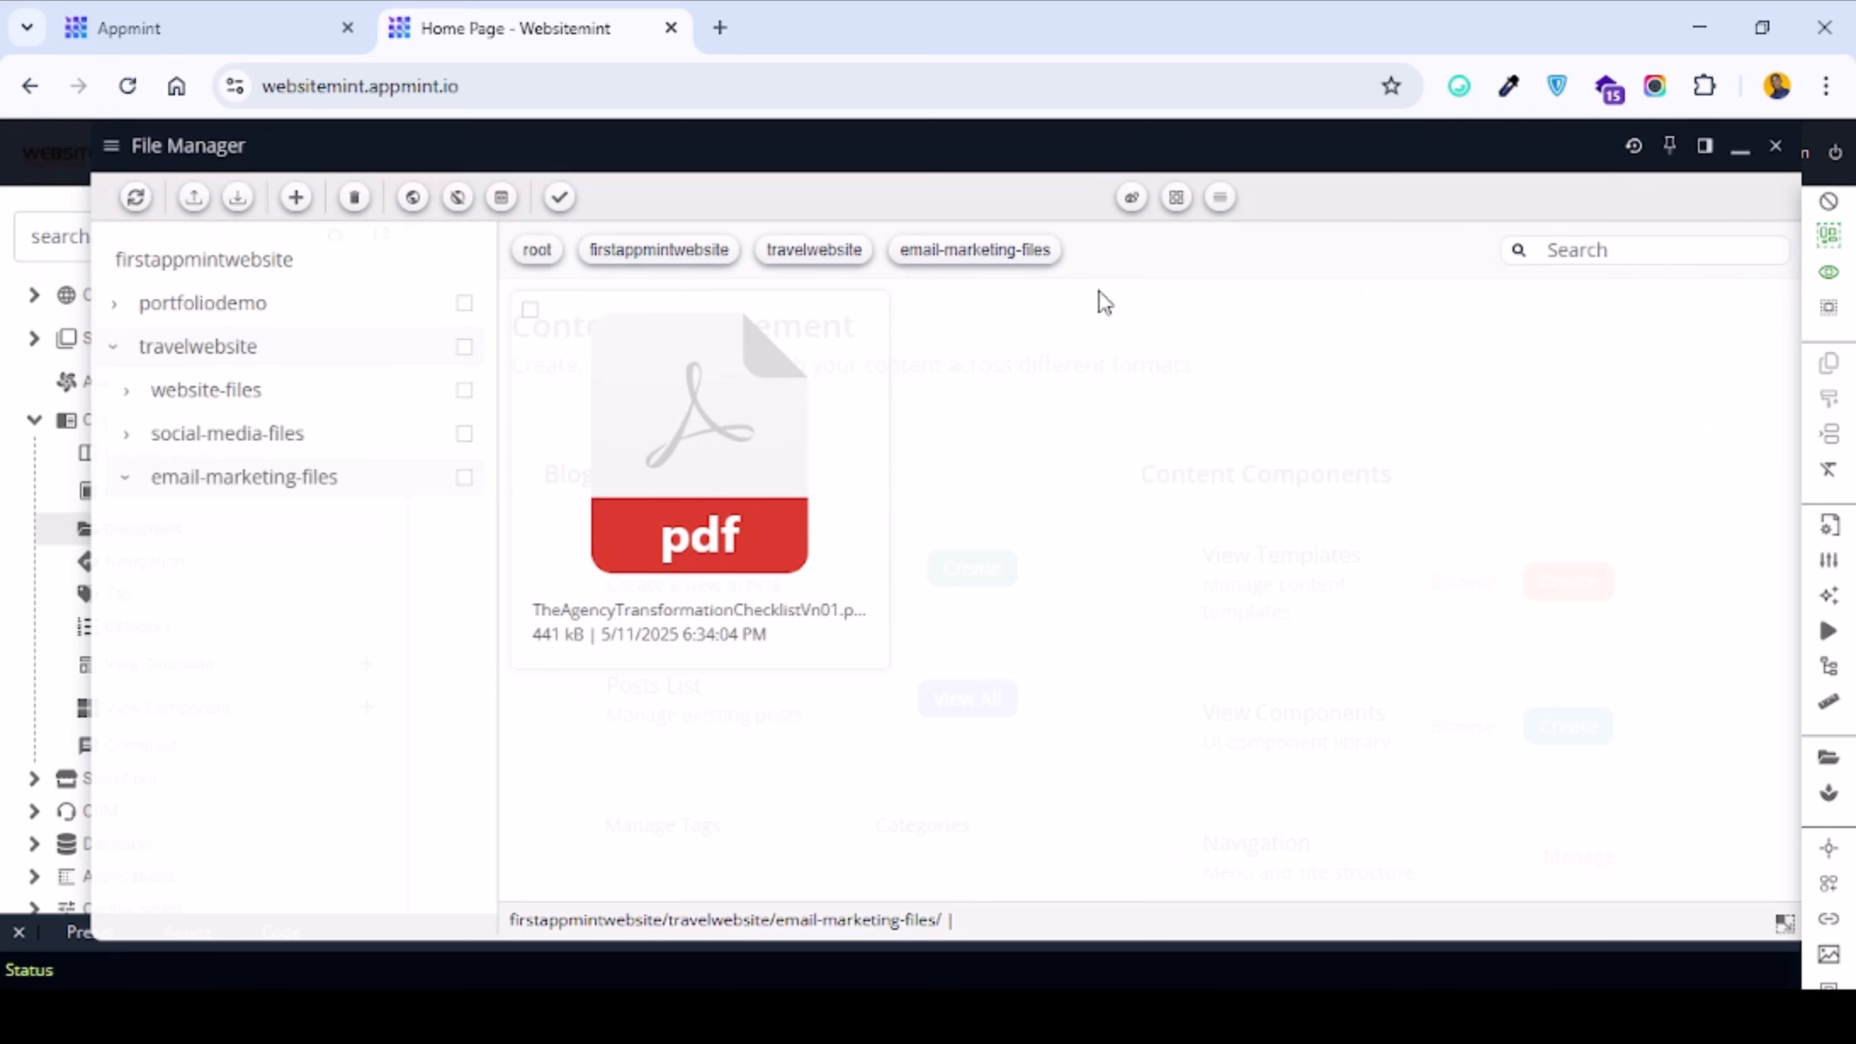
Upload Linkedin Cover Photo for business.png and Pic-Adjust demo.mp4 into the social-media-files folder, refresh the listing and close the upload area.
left_click(271, 449)
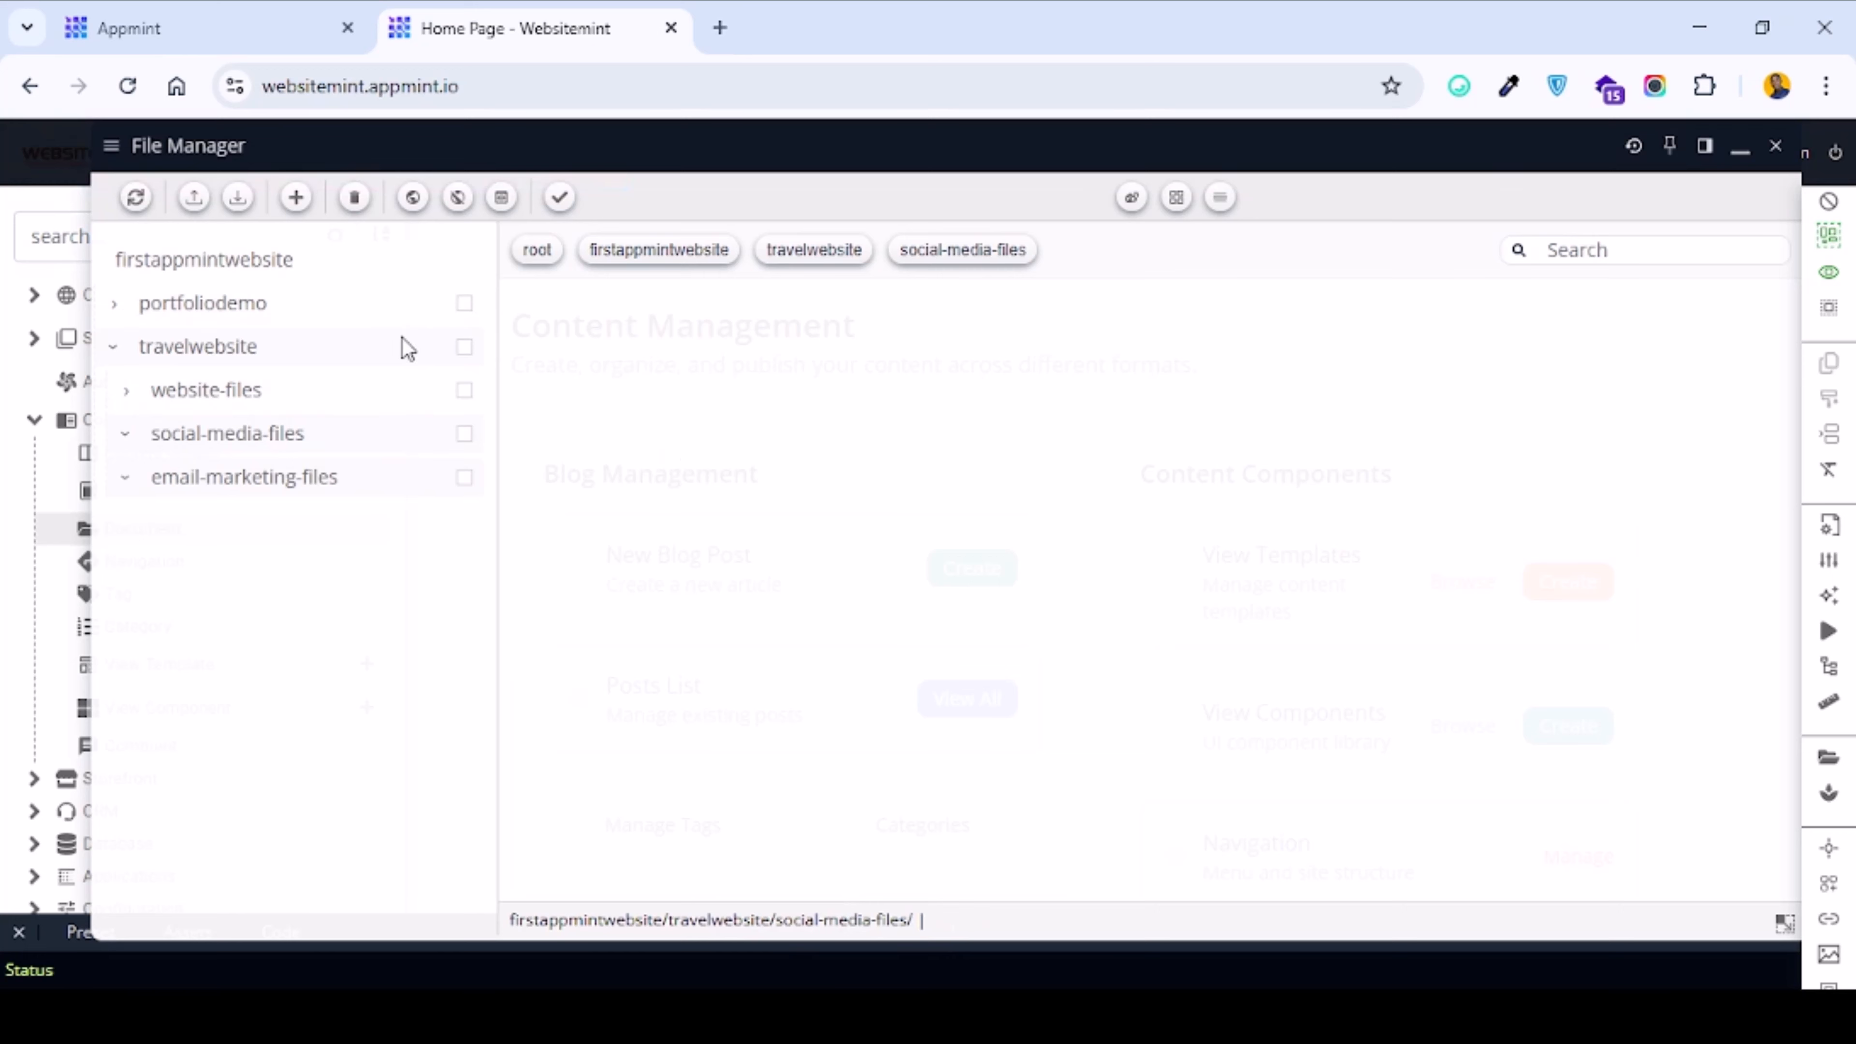
left_click(295, 208)
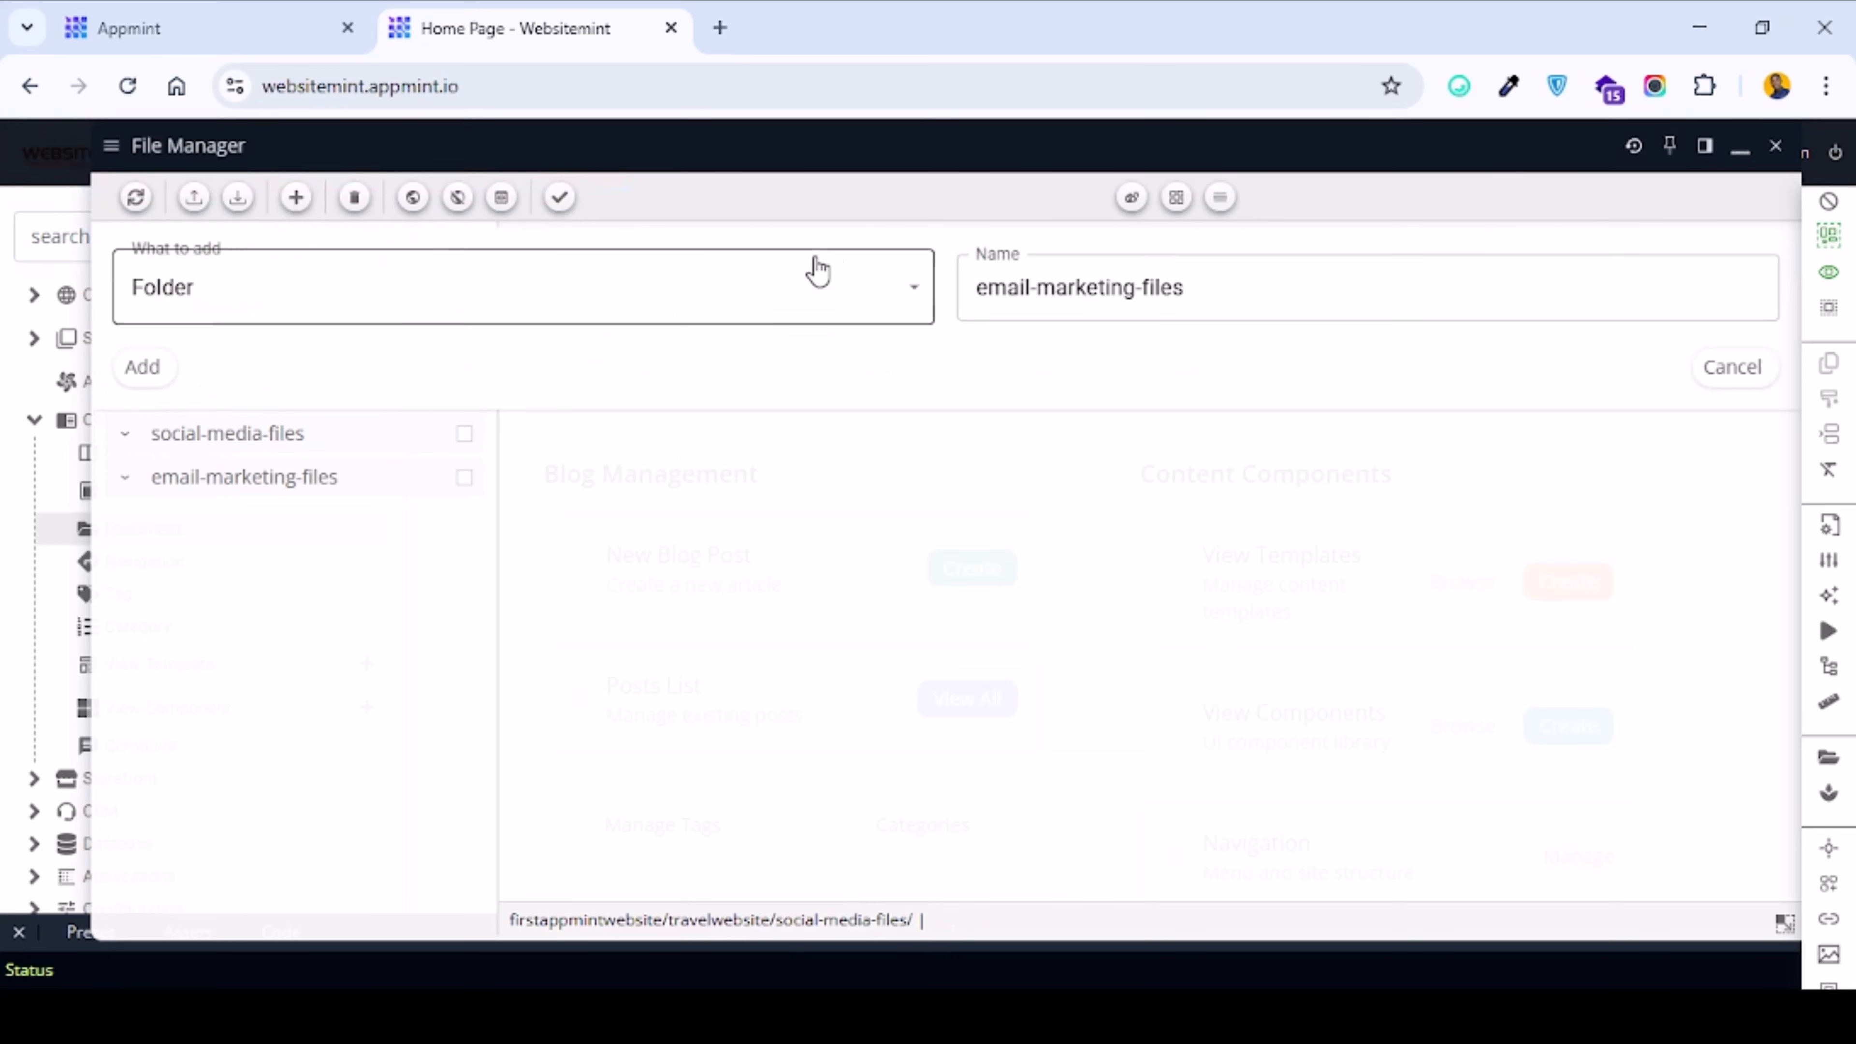
left_click(296, 208)
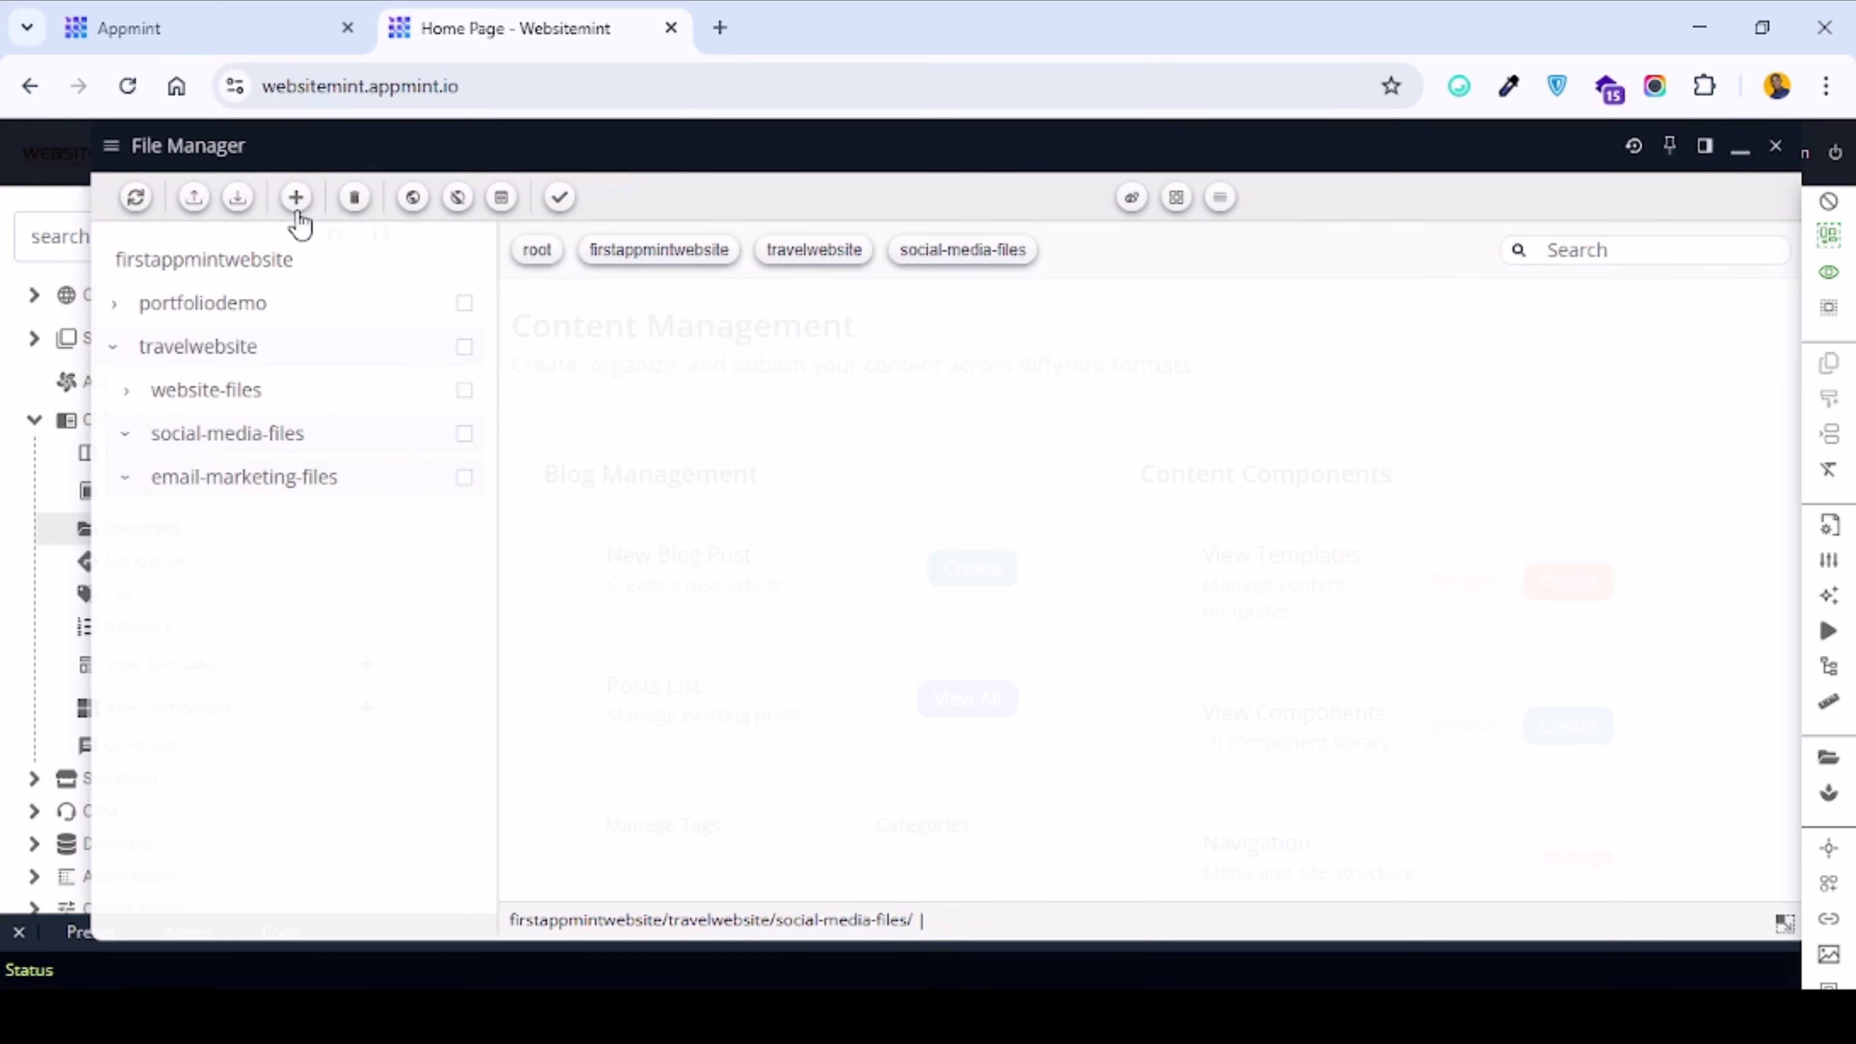
left_click(193, 199)
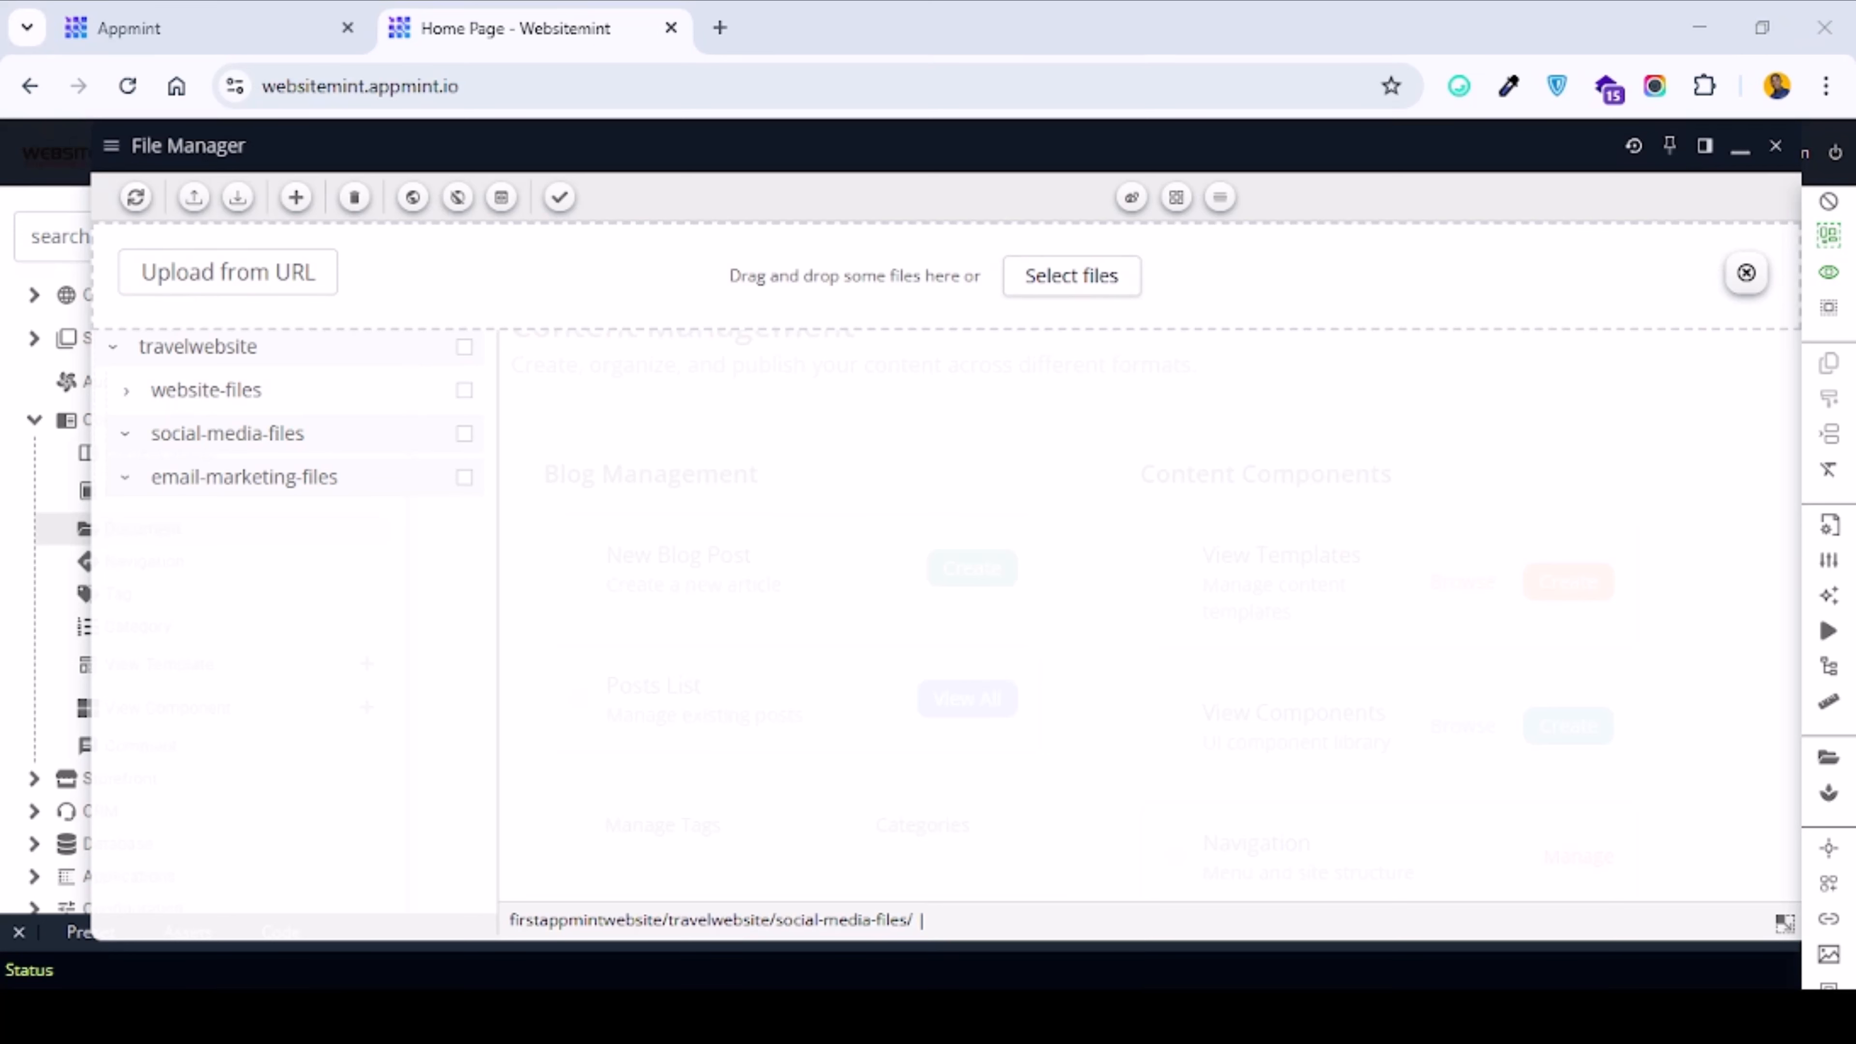
left_click(1333, 743)
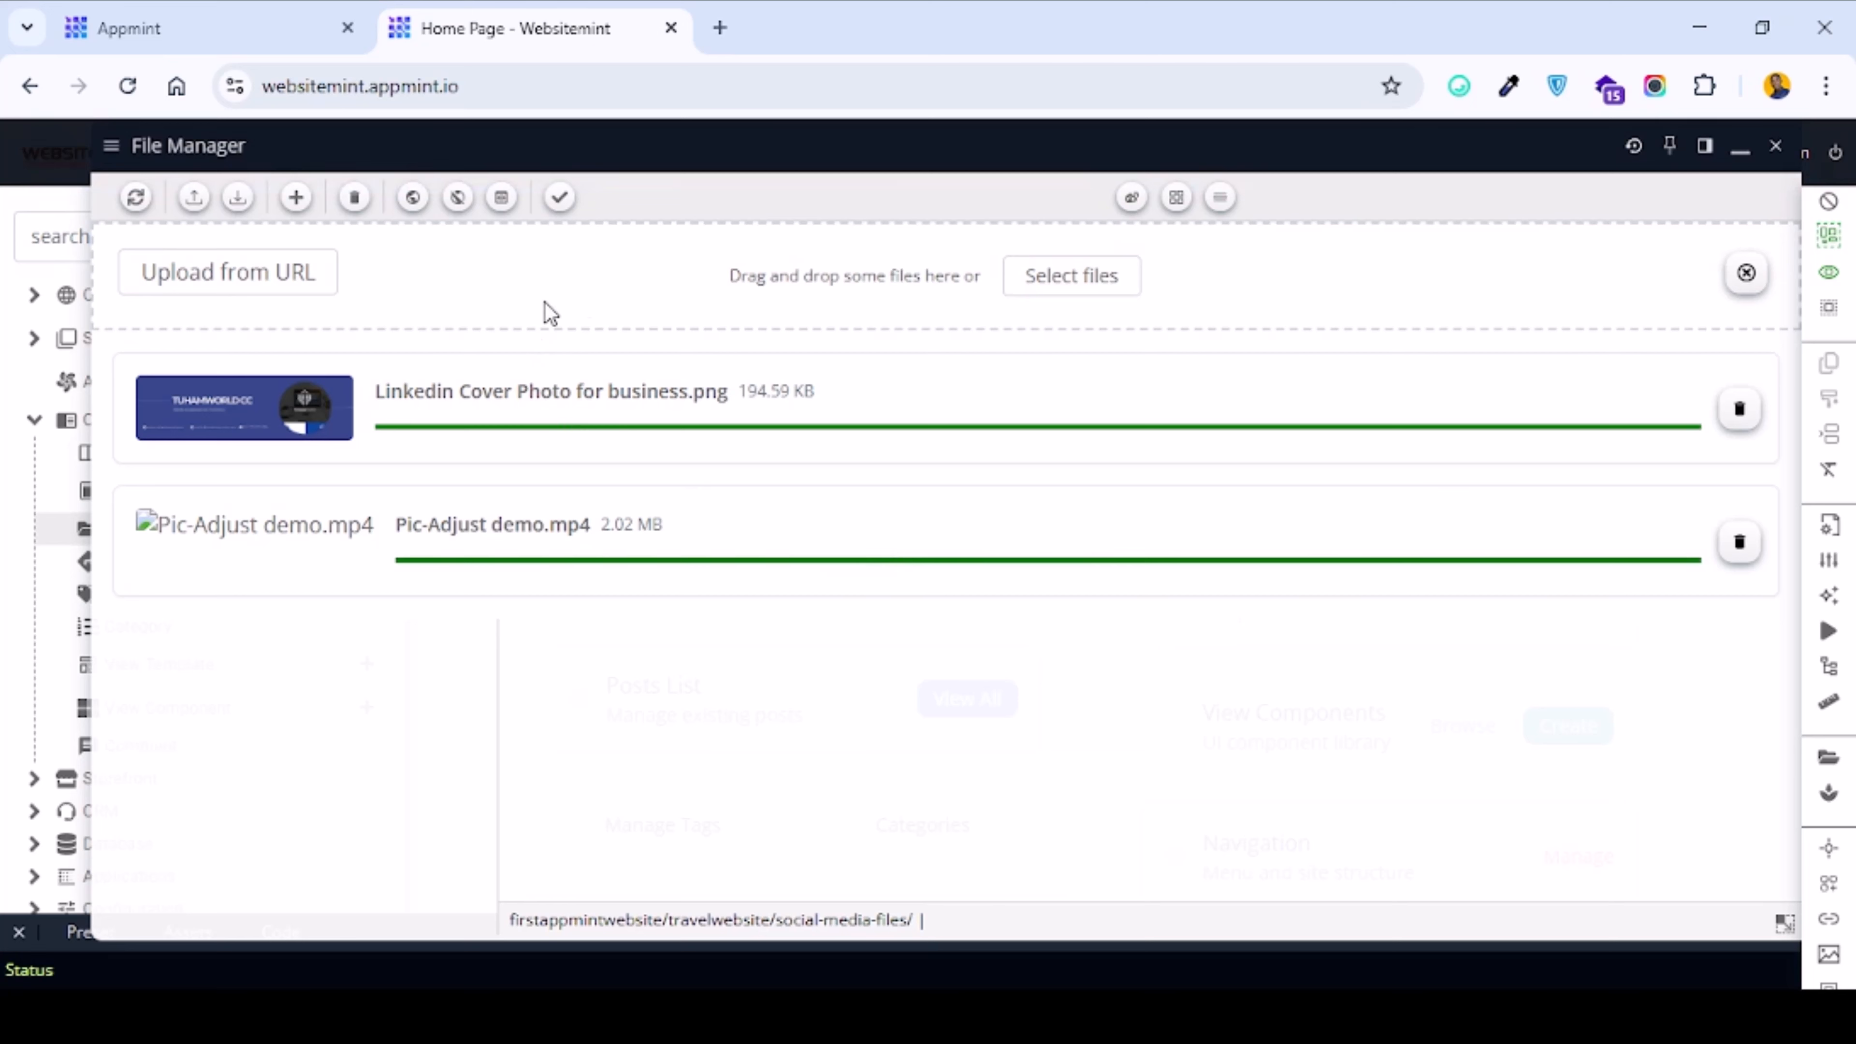
left_click(136, 196)
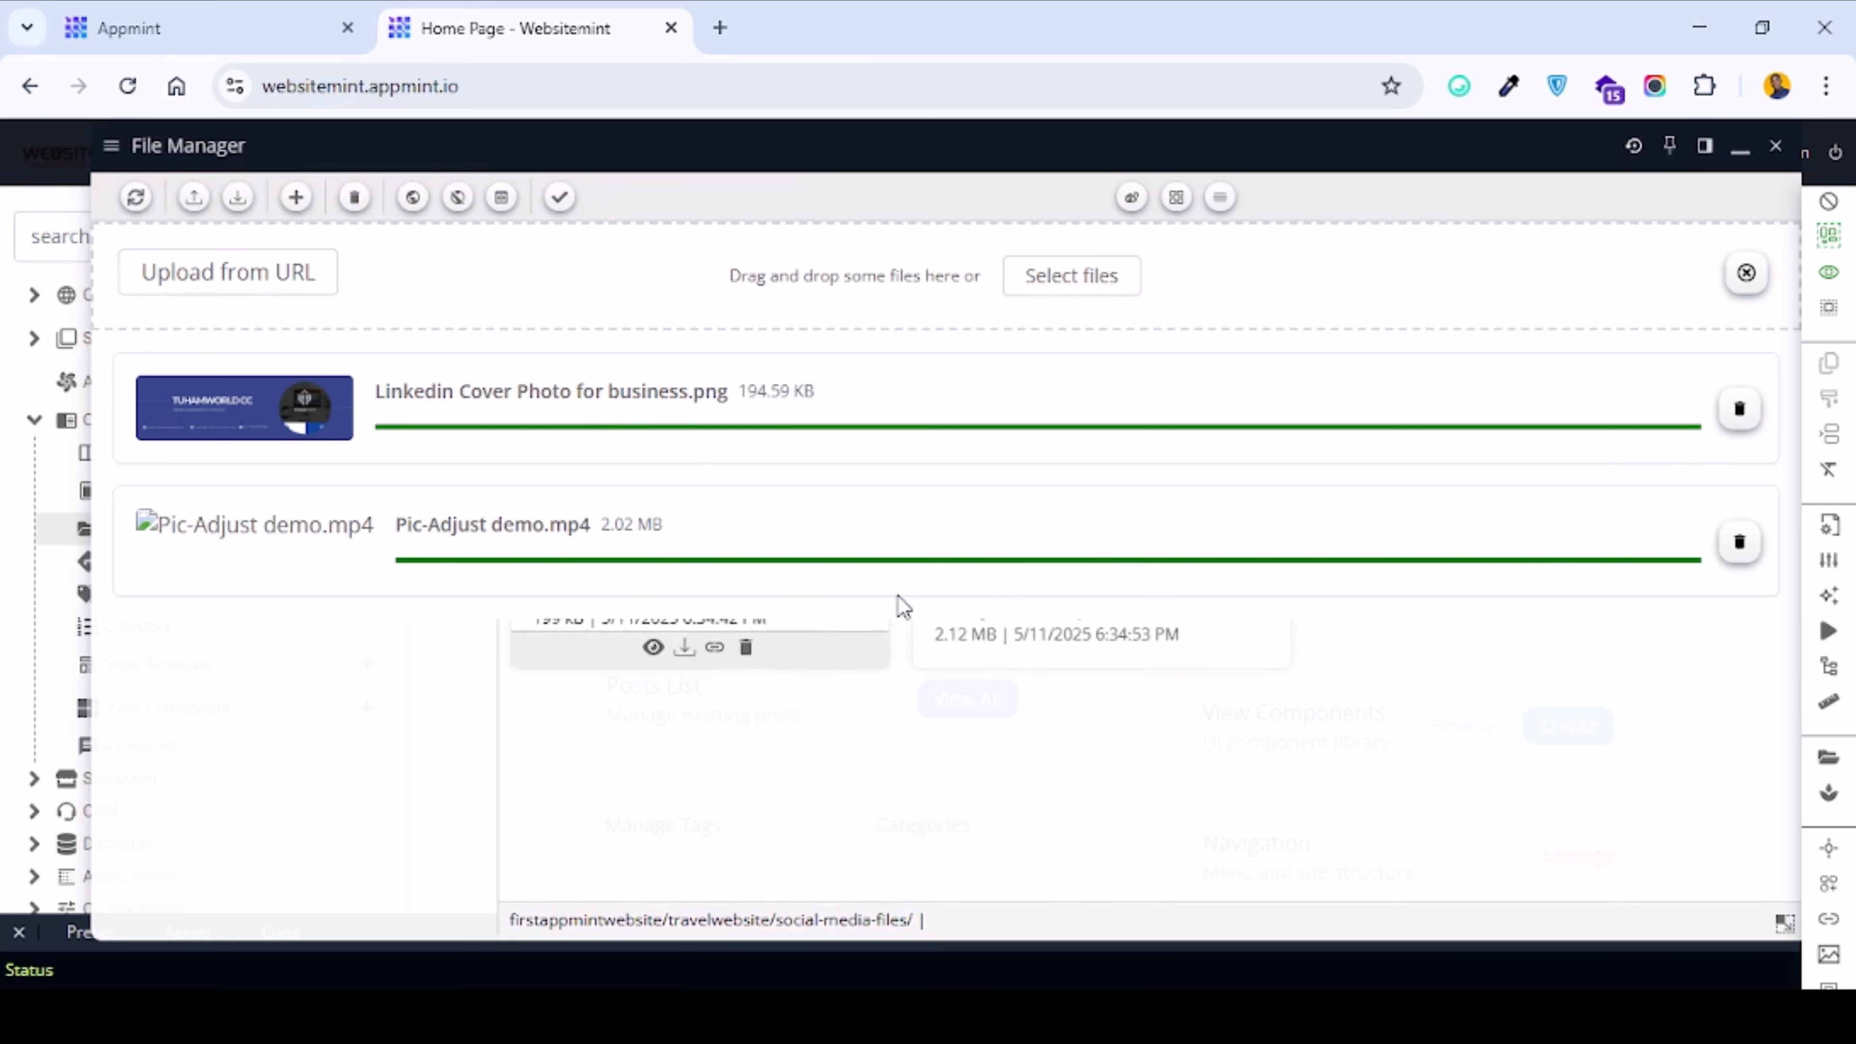
left_click(1747, 275)
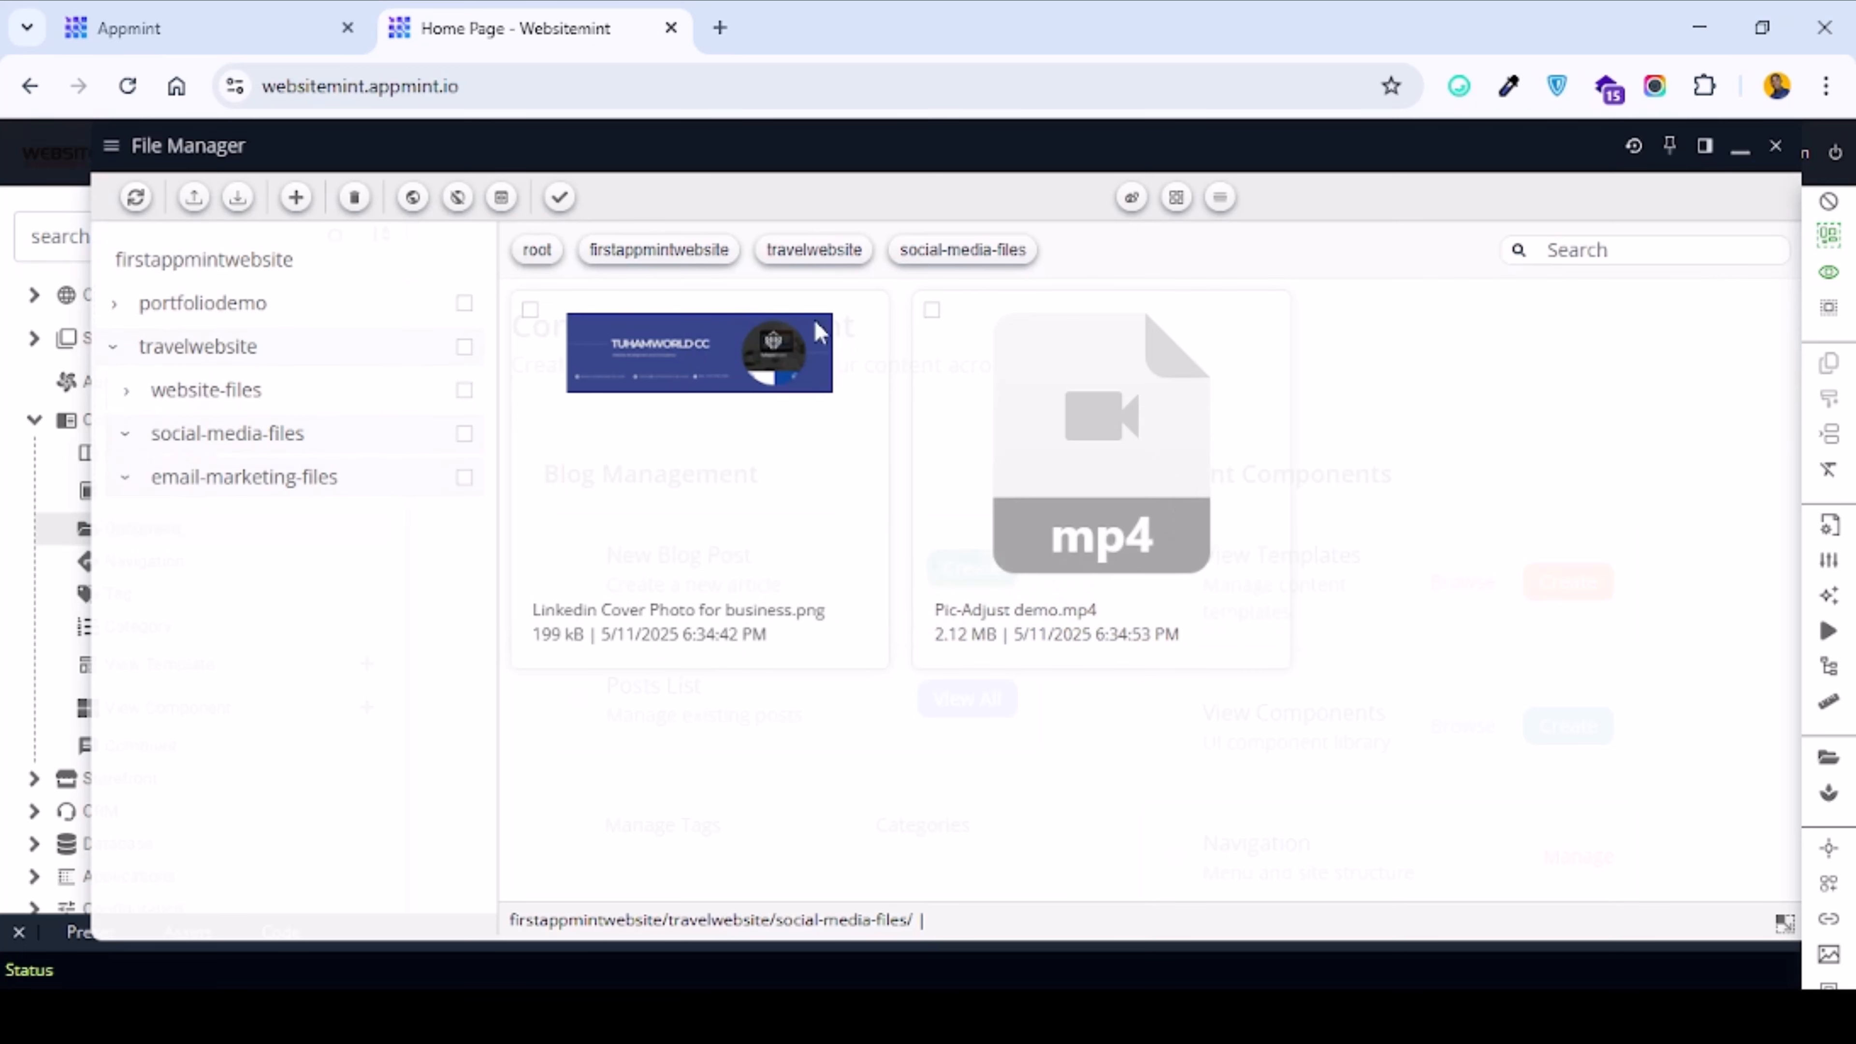
Close and reopen the file manager, and review the files in travelwebsite's website-files, social-media-files and email-marketing-files subfolders.
left_click(1776, 147)
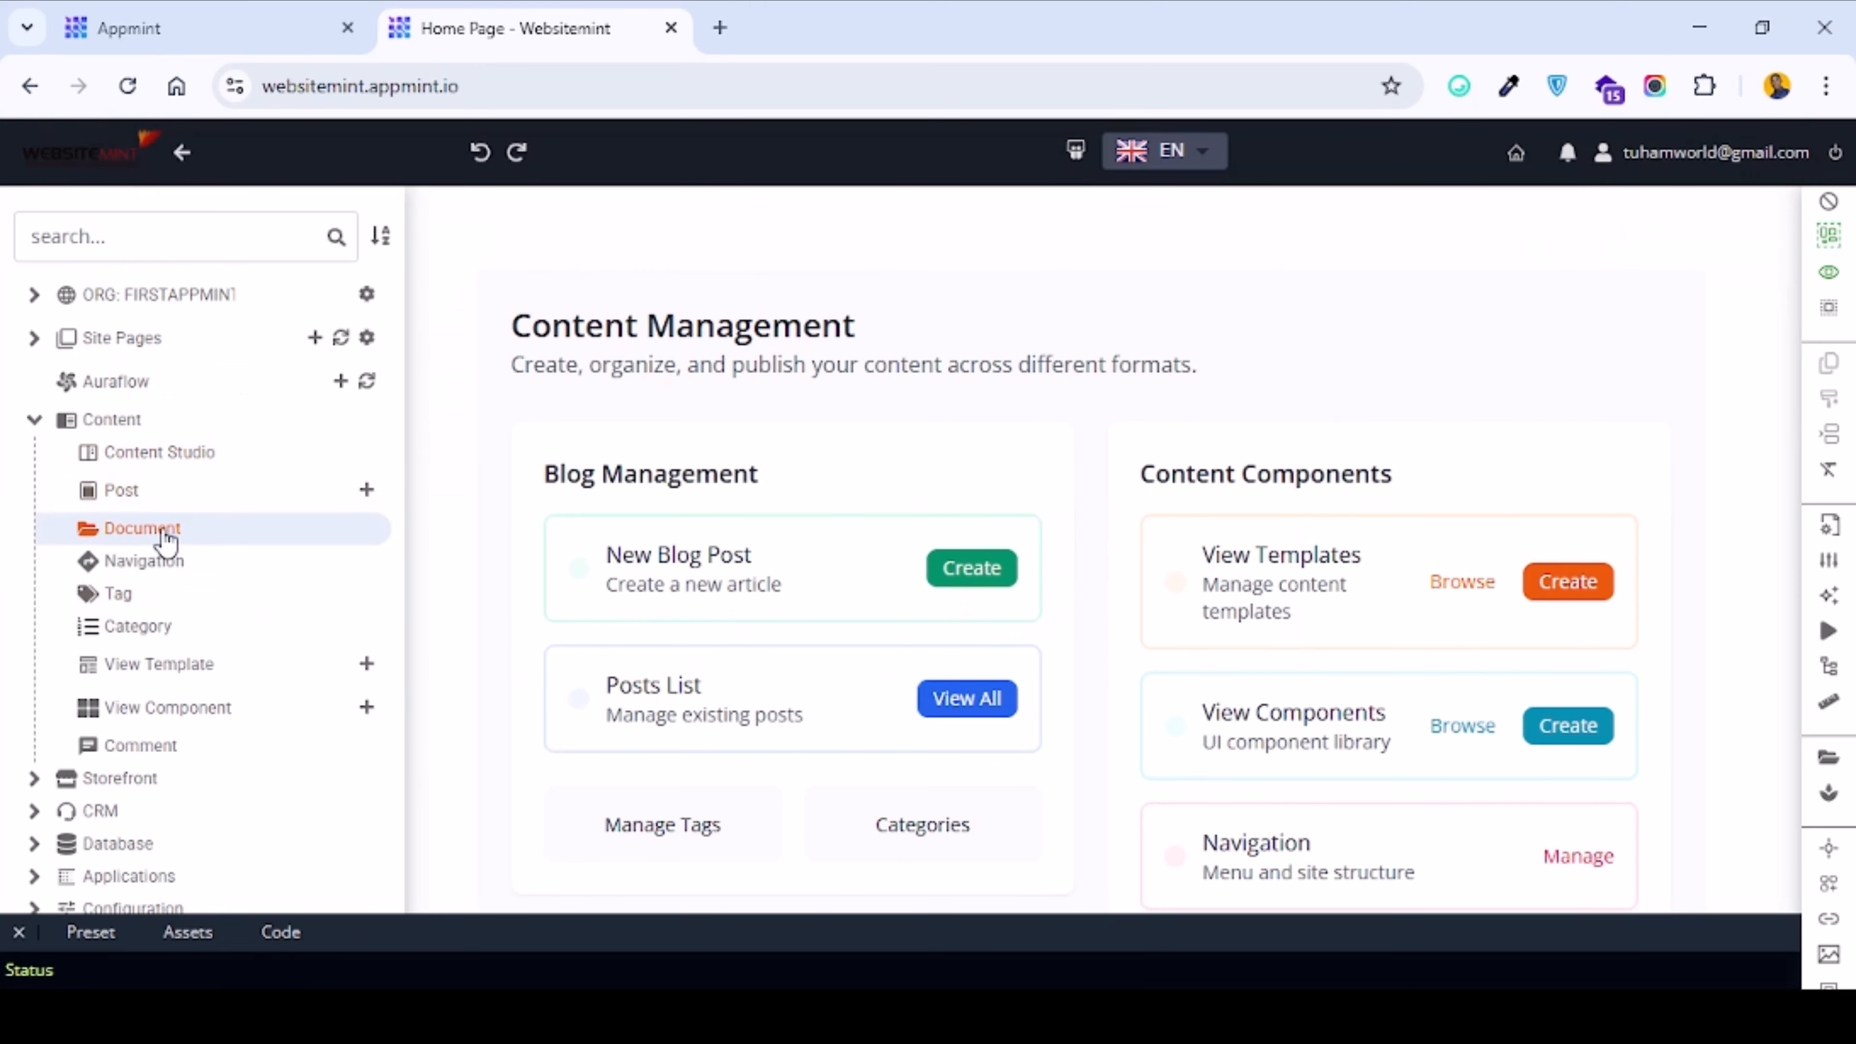
left_click(164, 534)
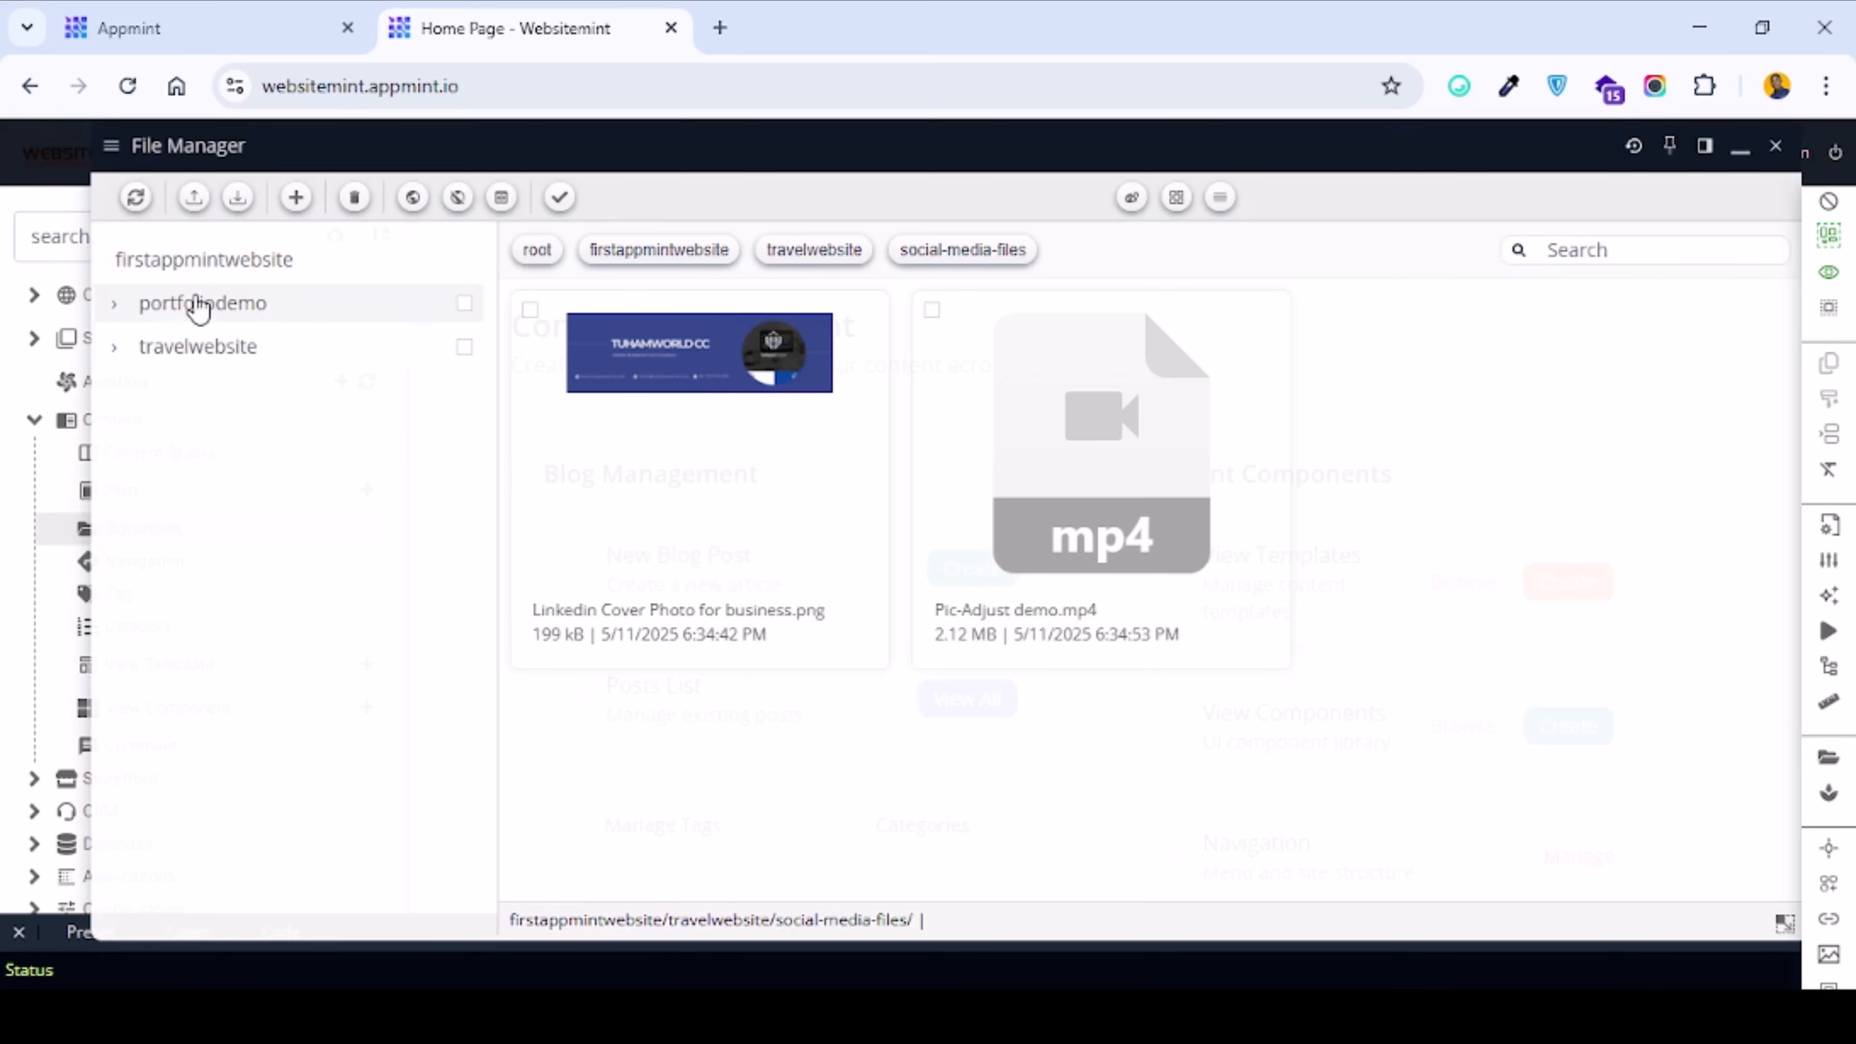
left_click(192, 351)
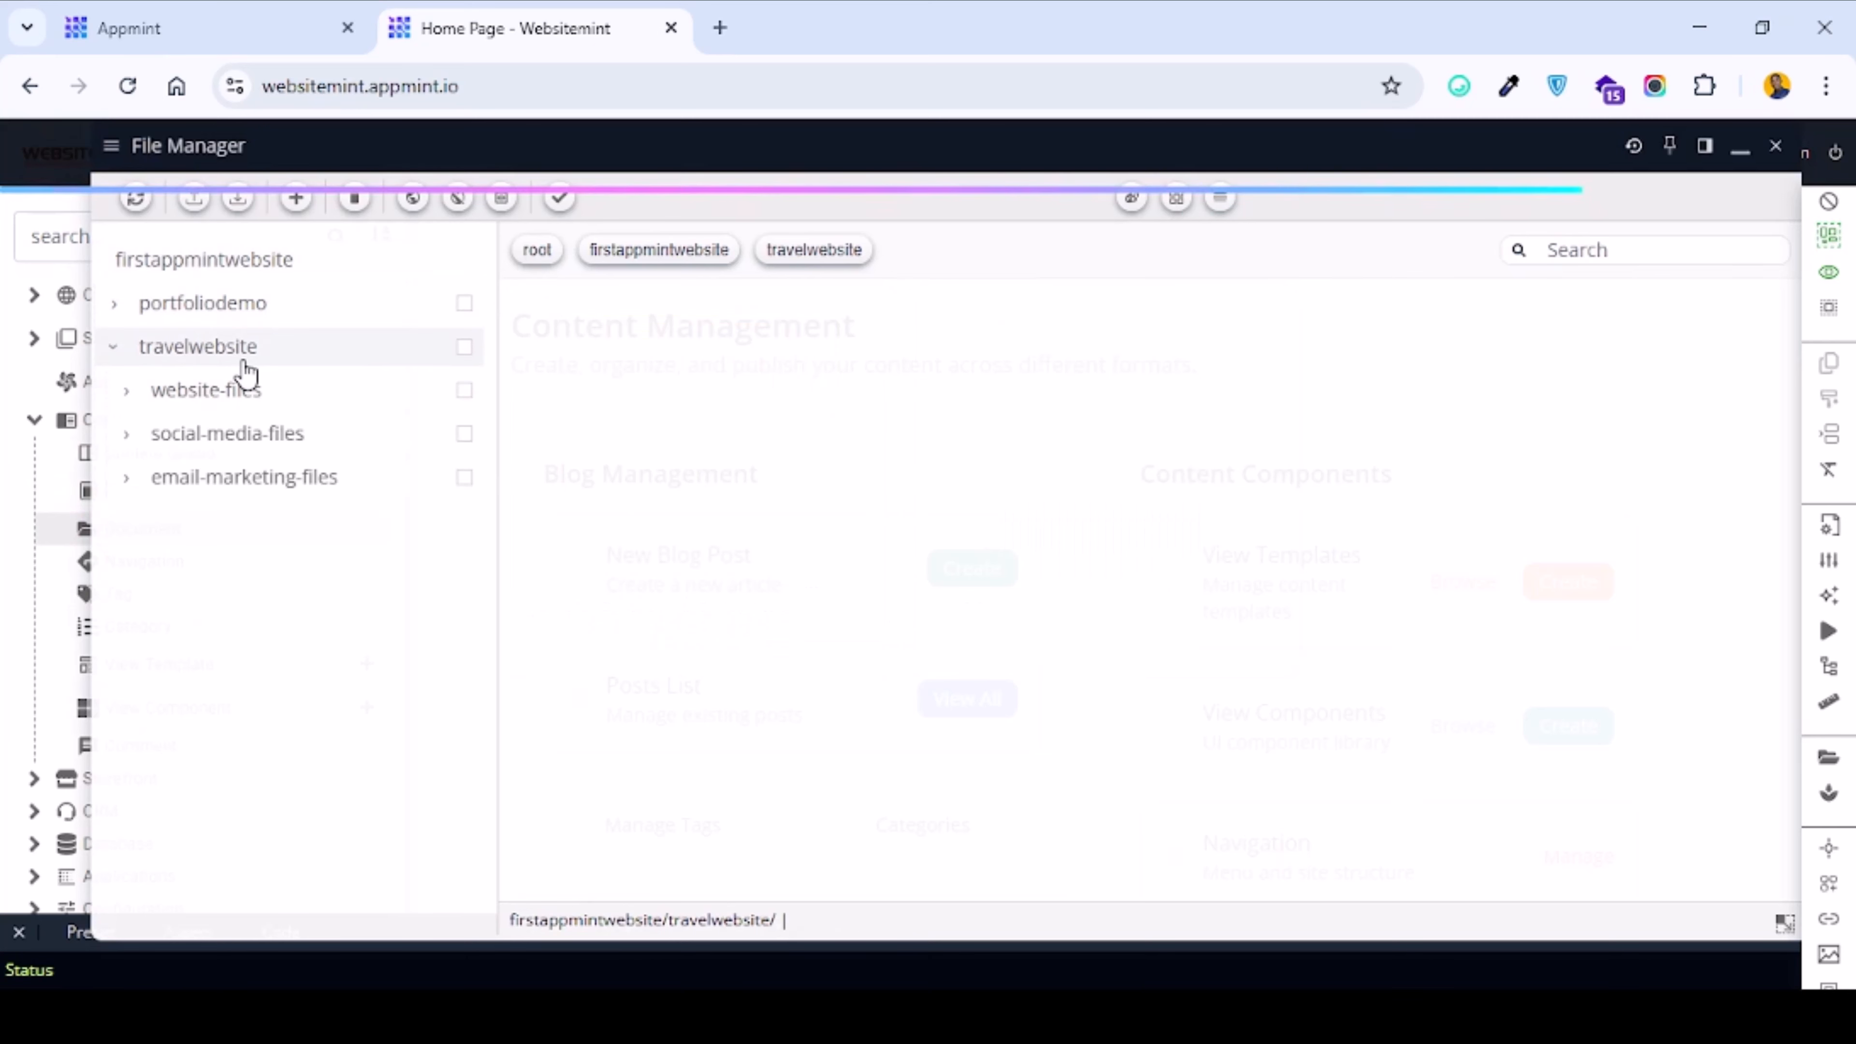
left_click(242, 400)
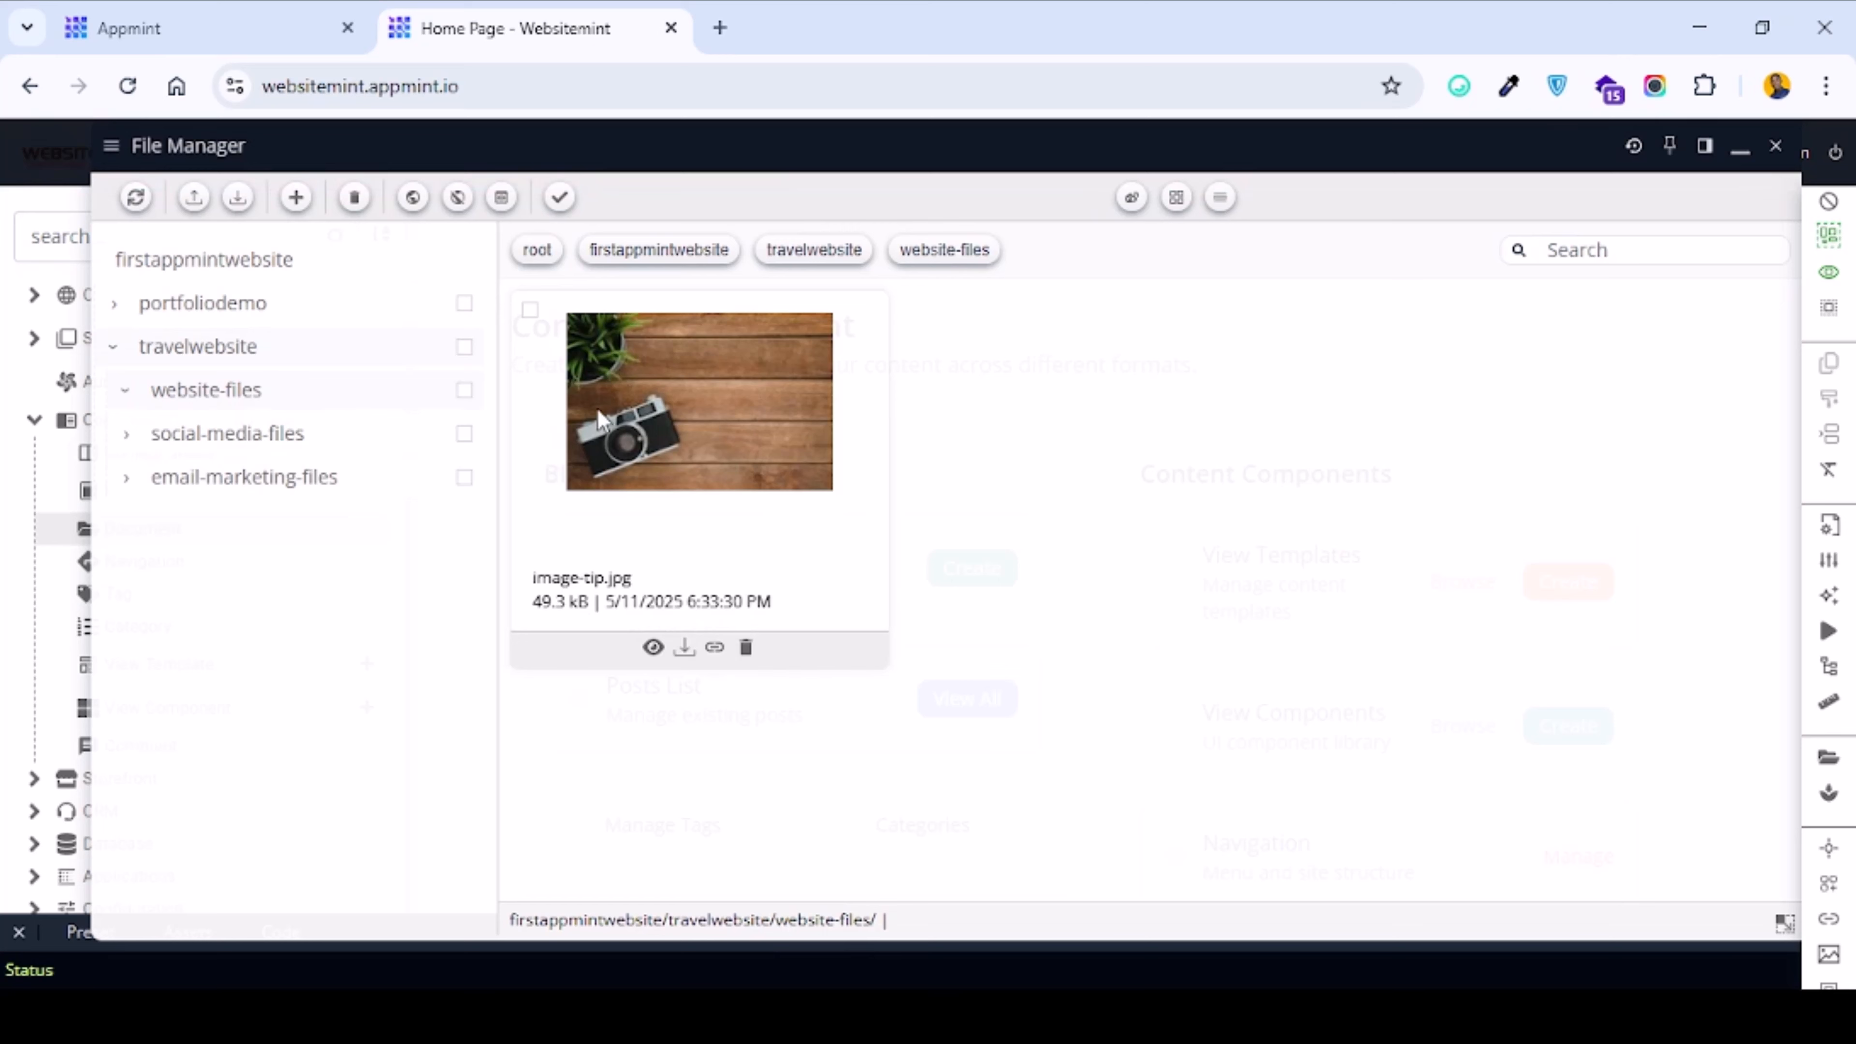
left_click(334, 448)
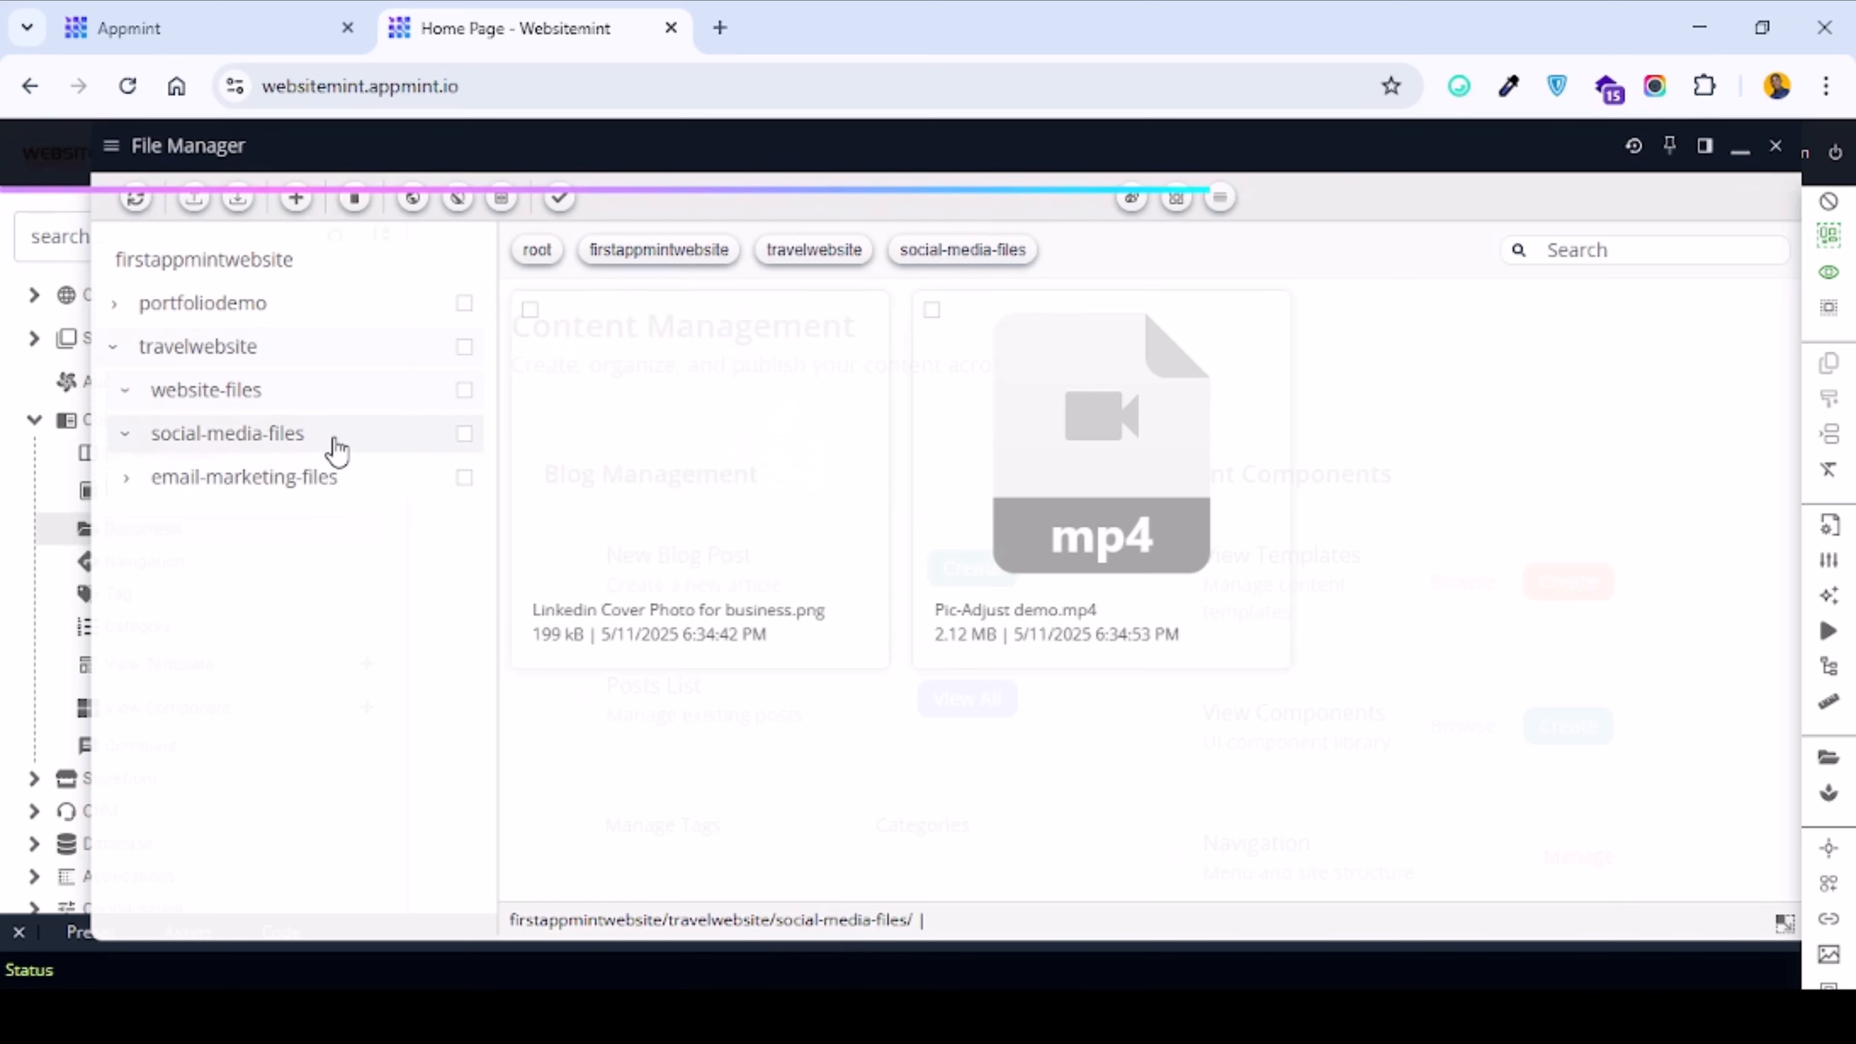
mouse_move(762, 514)
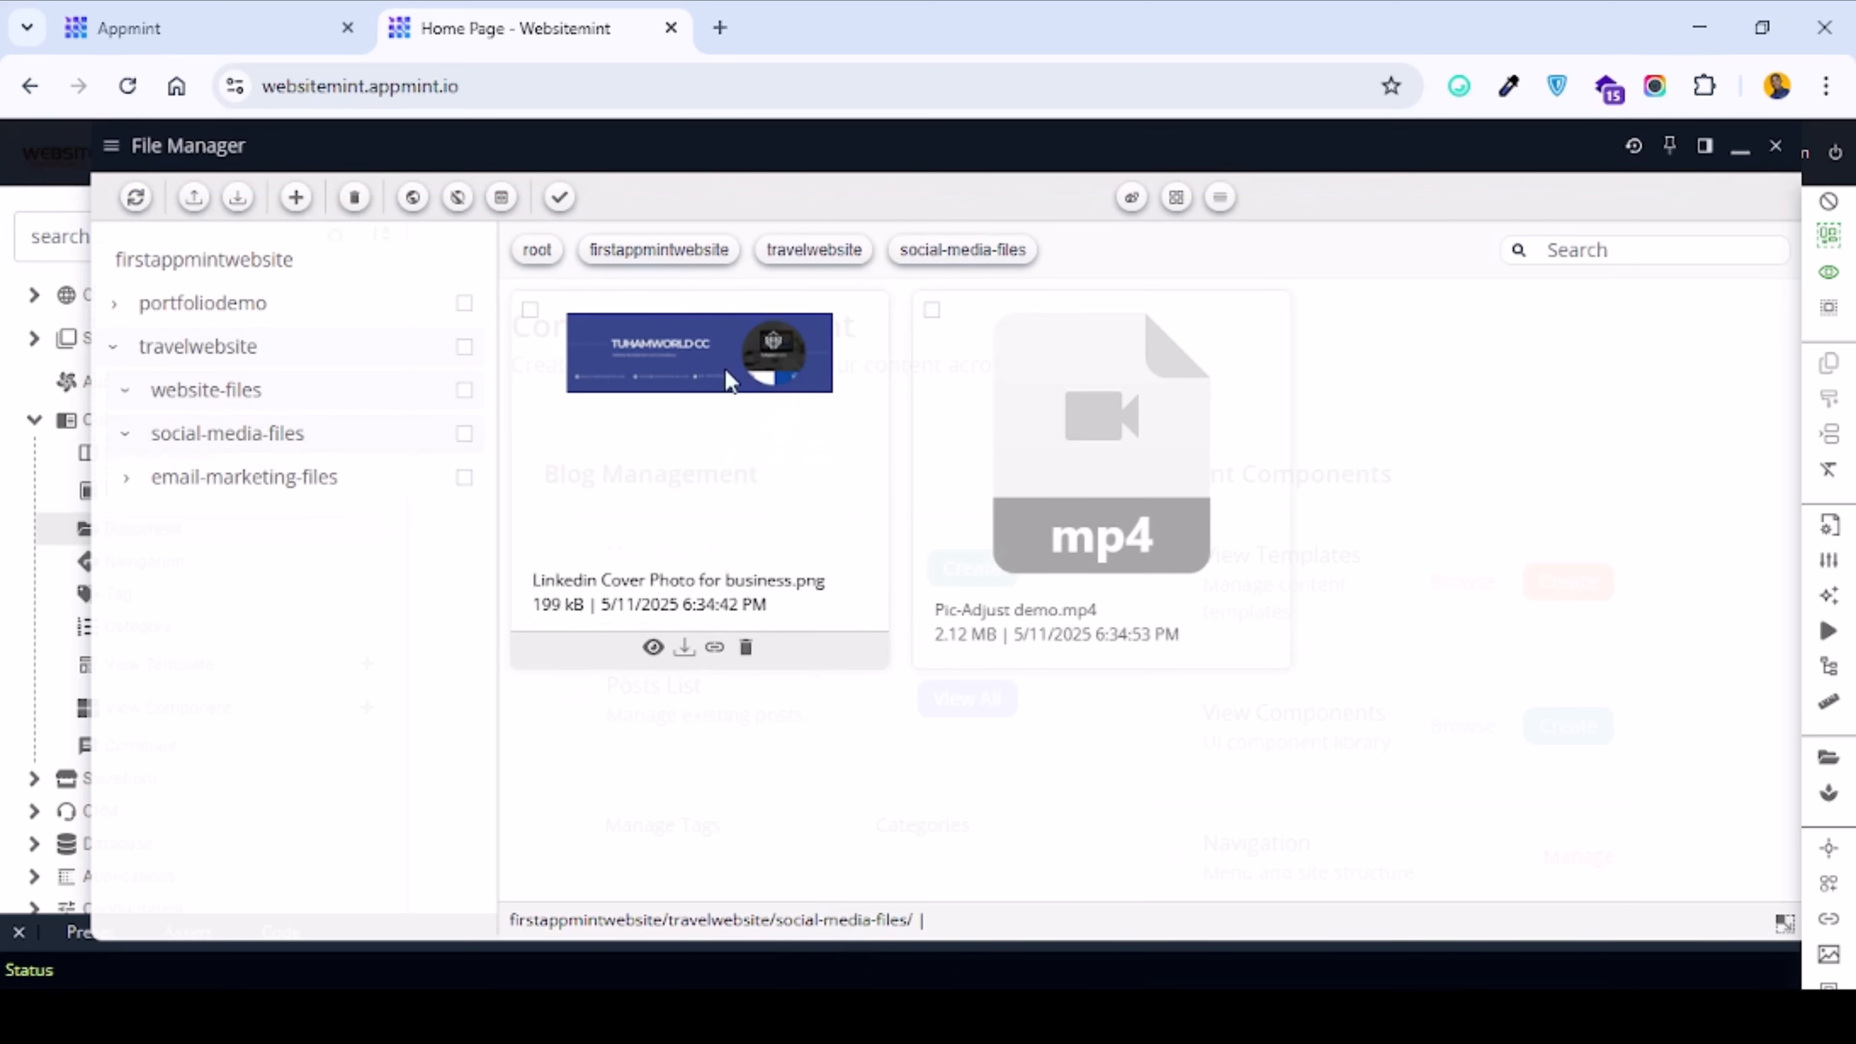
left_click(276, 484)
mouse_move(673, 584)
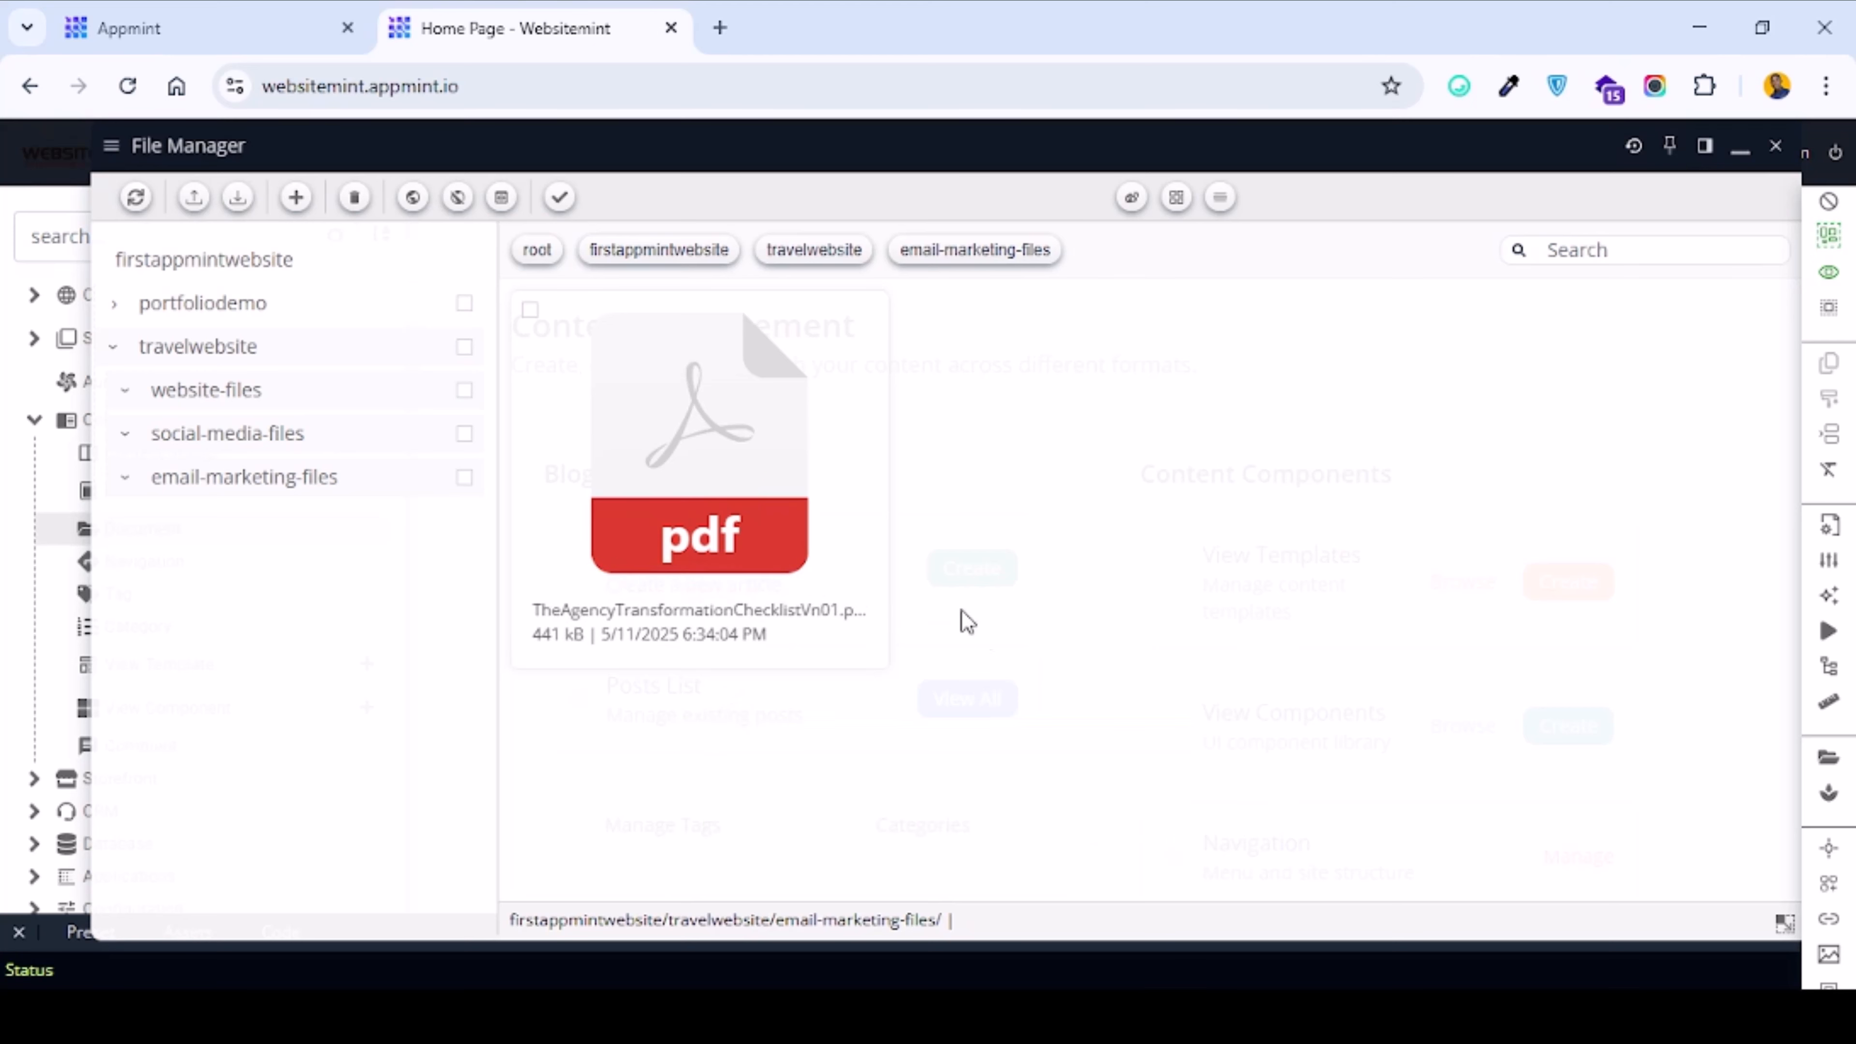
mouse_move(804, 644)
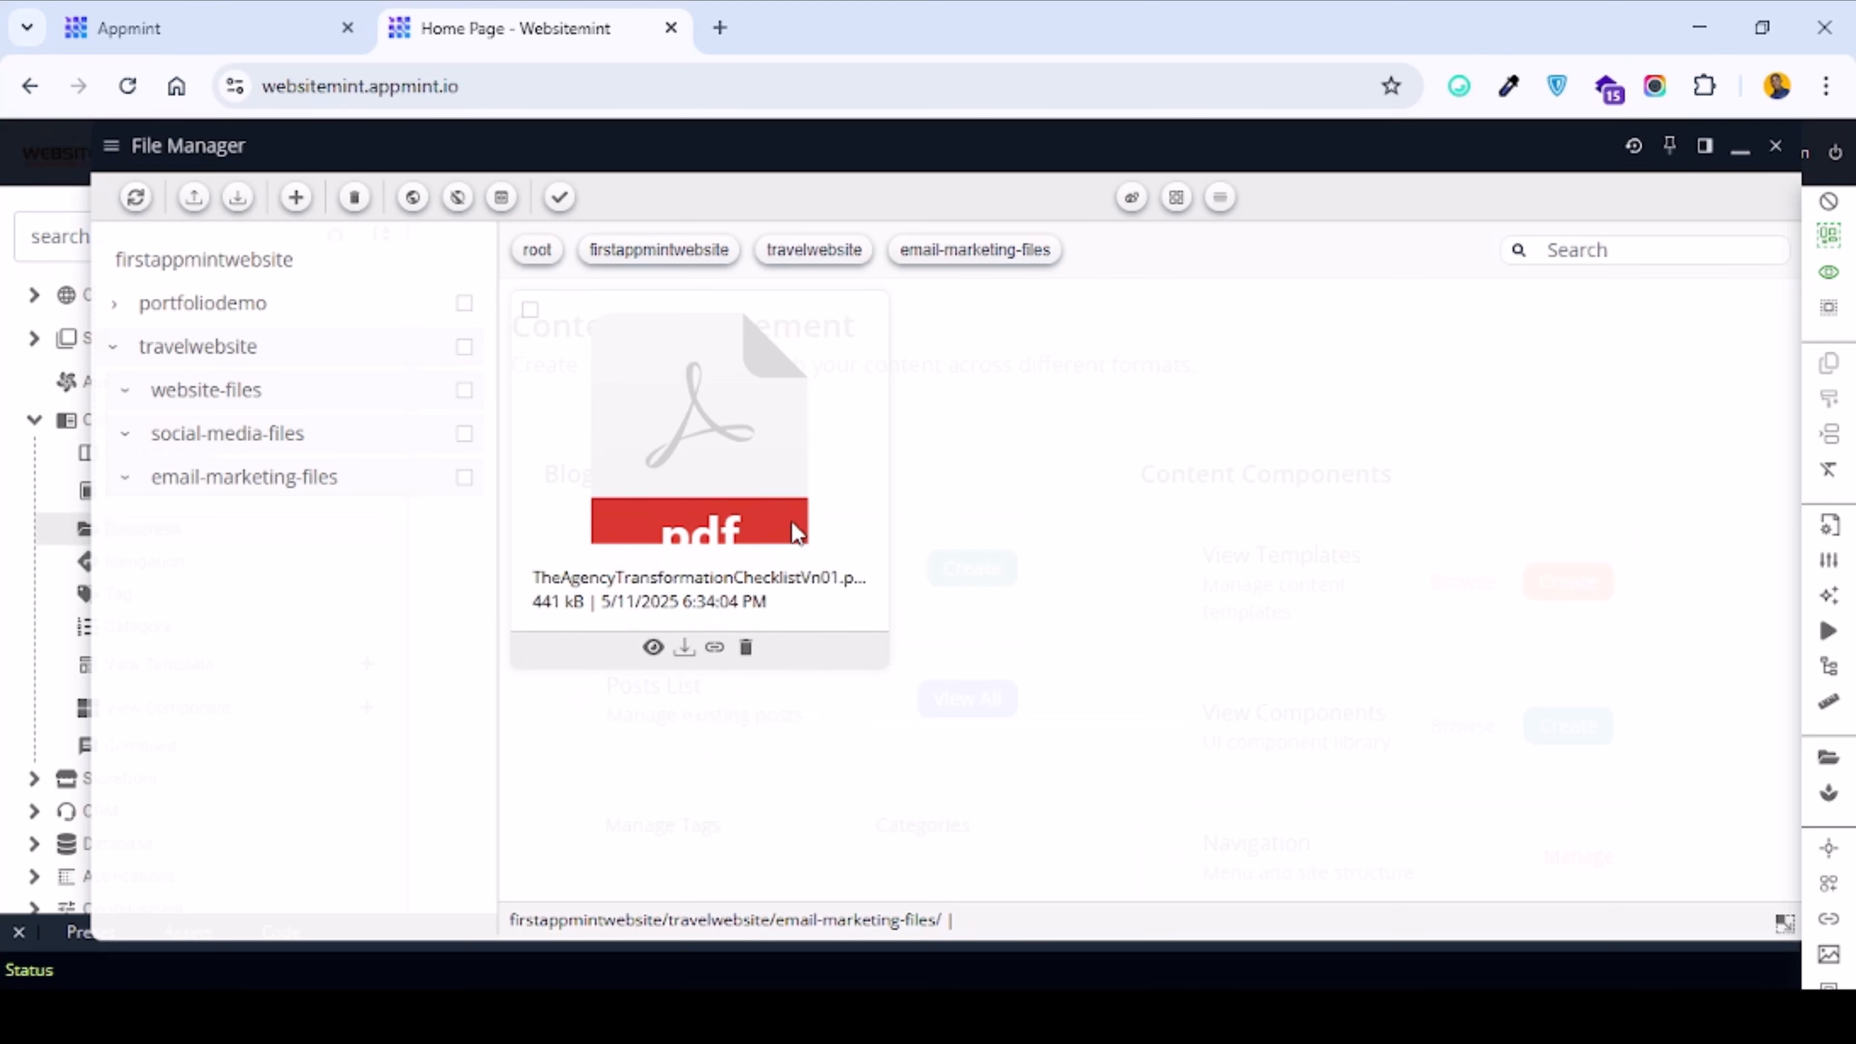